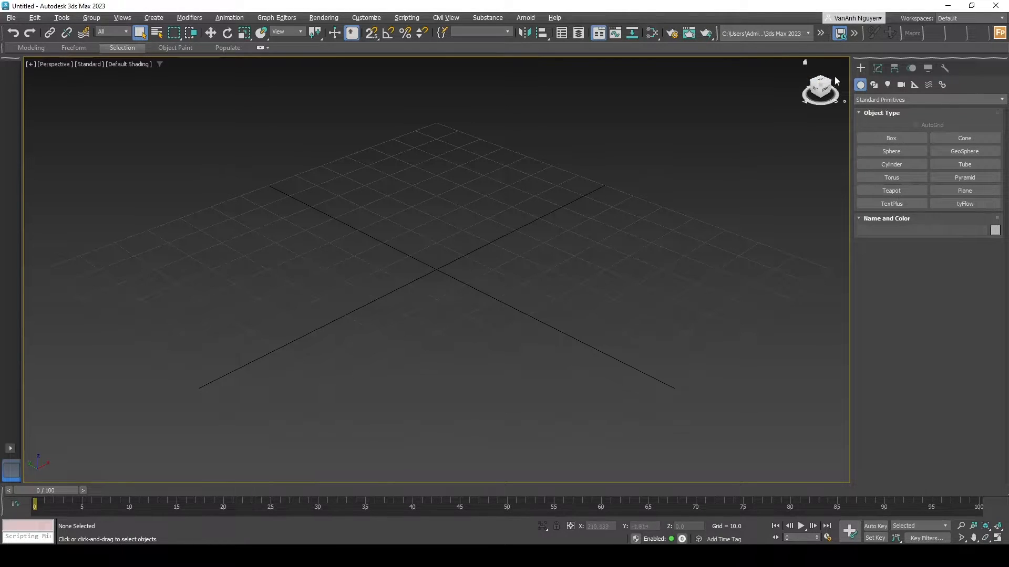
# Draw a Line spline on the ground grid, placing nine outline points around its near side from far-left to far-right.
pyautogui.click(874, 85)
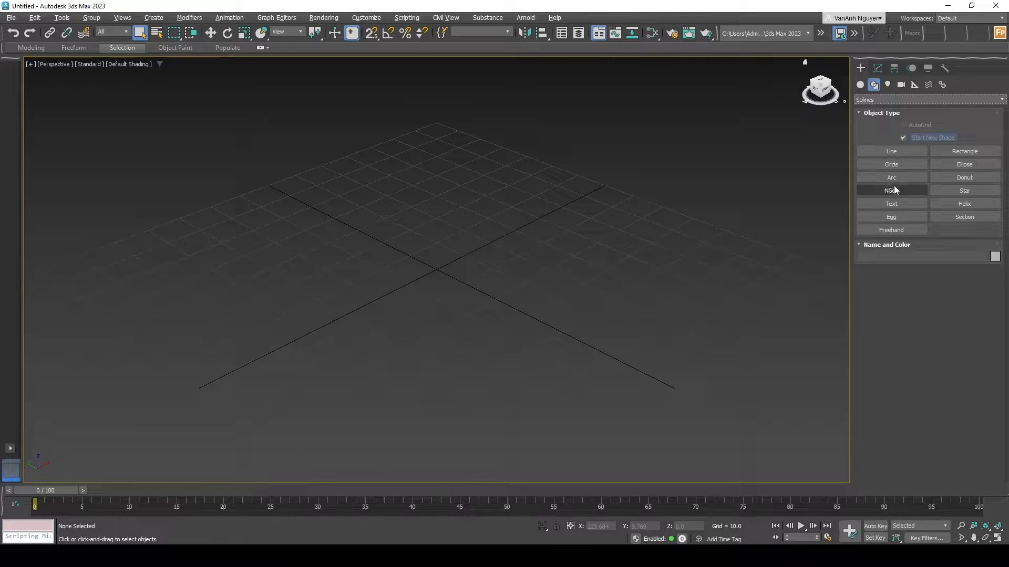
pyautogui.click(874, 100)
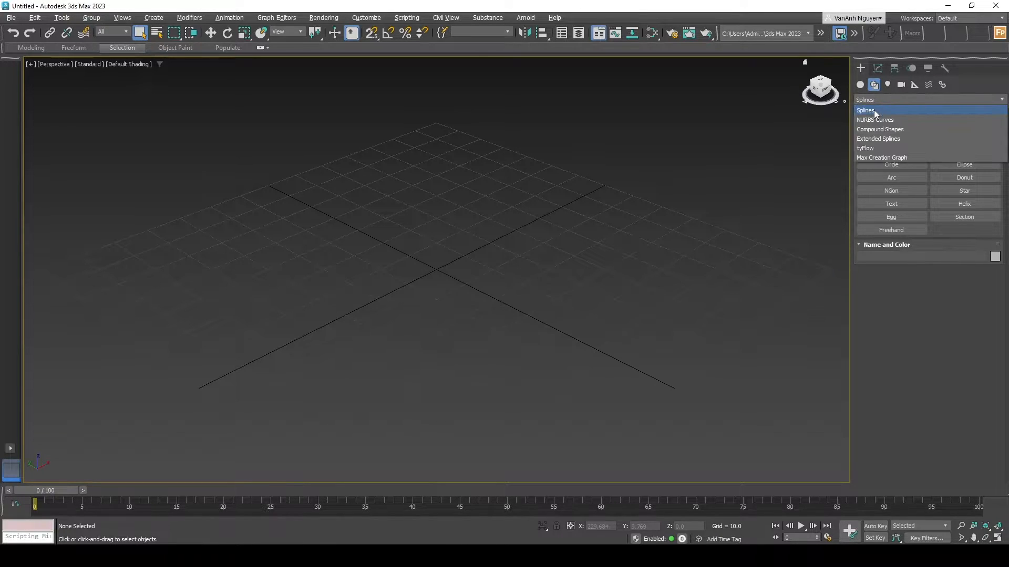
pyautogui.click(874, 109)
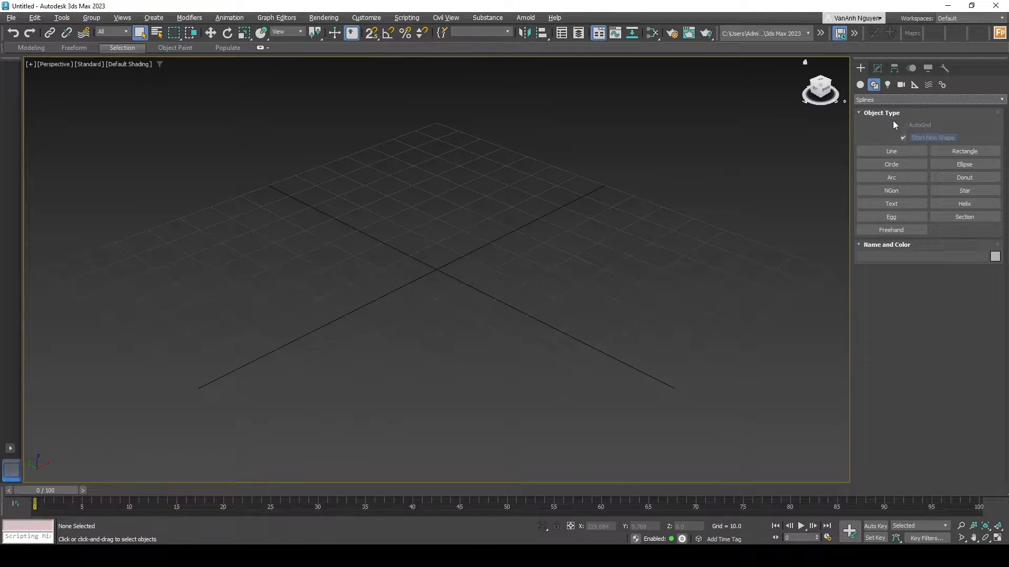
pyautogui.click(888, 150)
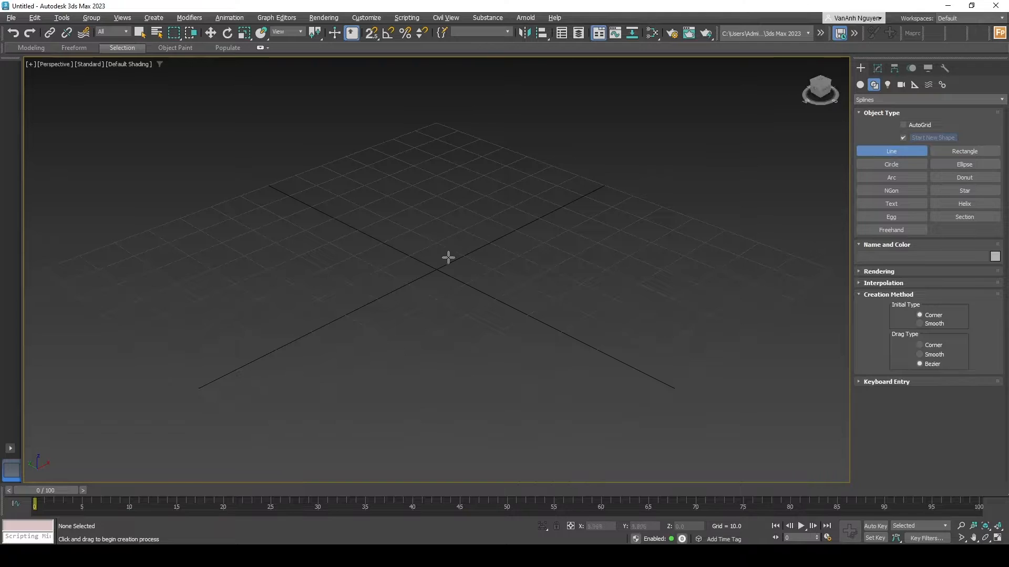
pyautogui.click(386, 210)
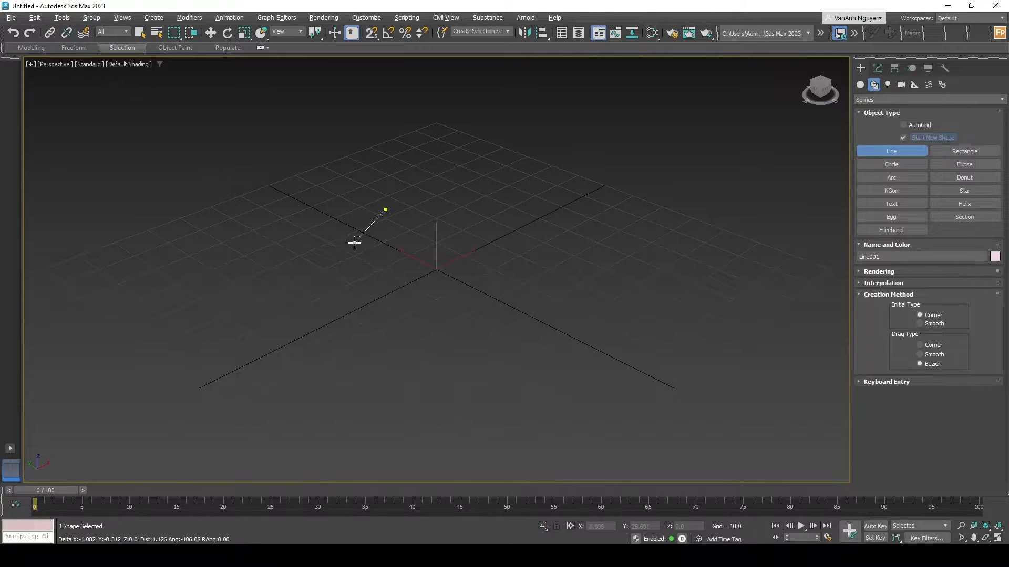
pyautogui.click(340, 271)
pyautogui.click(397, 330)
pyautogui.click(460, 359)
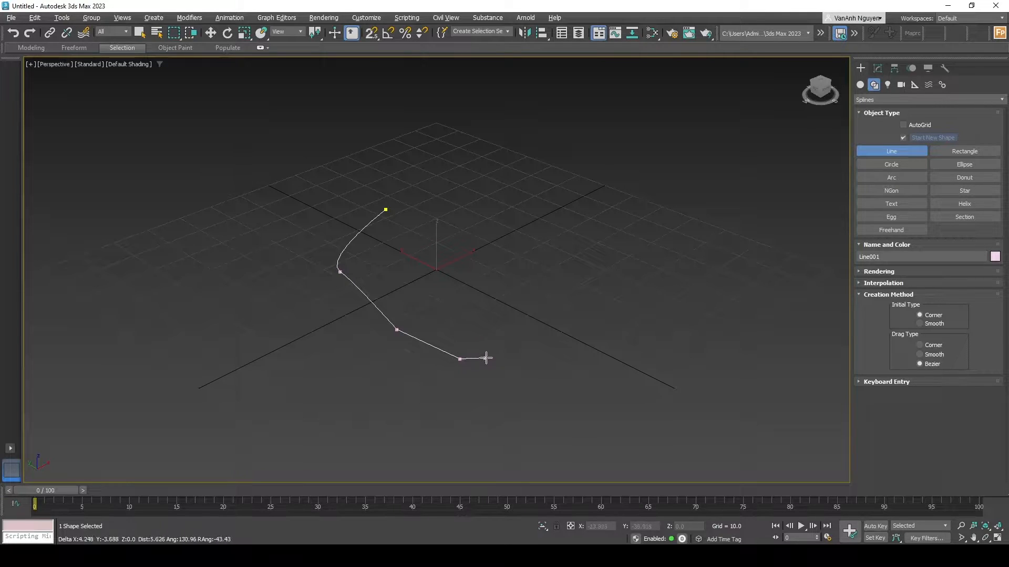
pyautogui.click(569, 360)
pyautogui.click(605, 326)
pyautogui.click(668, 305)
pyautogui.click(704, 239)
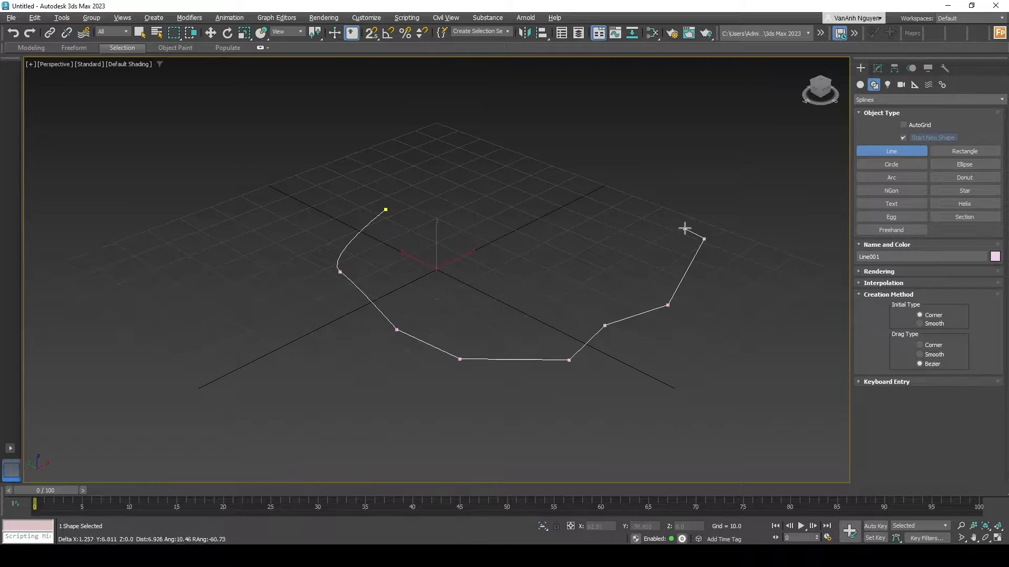
pyautogui.click(662, 212)
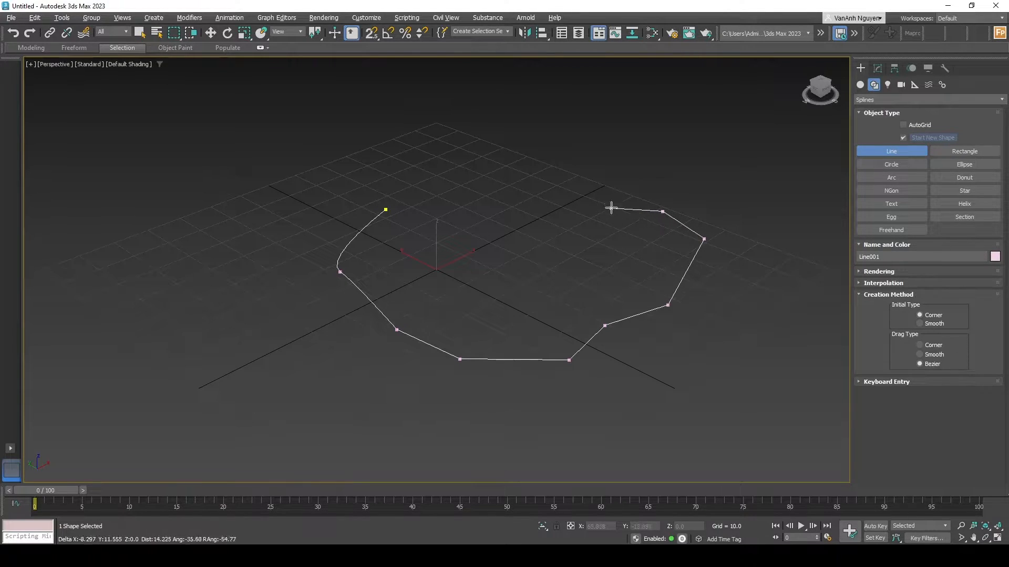
# Add three curved points along the far side of the outline and close the spline at its starting point.
pyautogui.moveTo(582, 184); pyautogui.dragTo(510, 172)
pyautogui.click(510, 172)
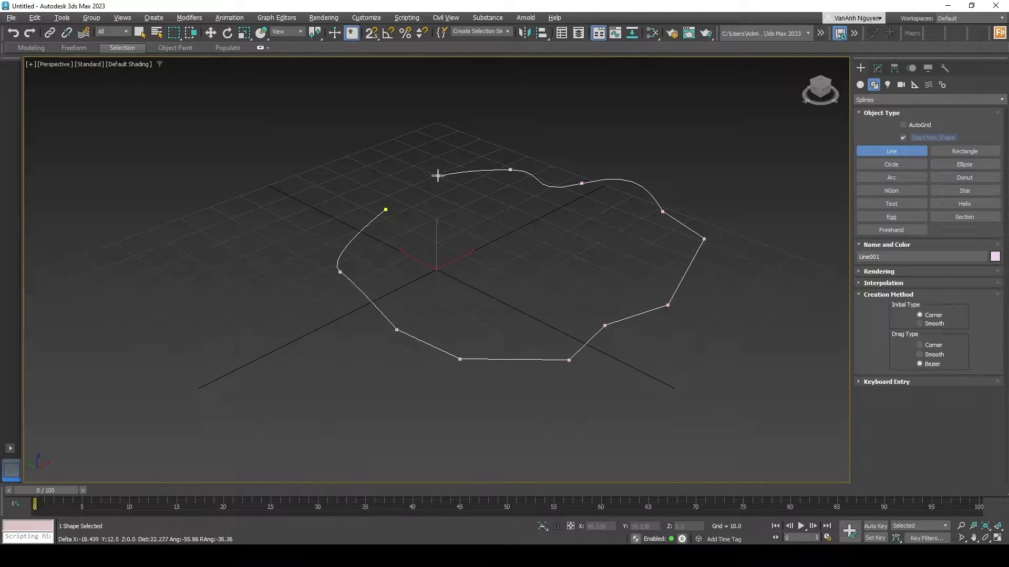
pyautogui.moveTo(431, 160); pyautogui.dragTo(400, 180)
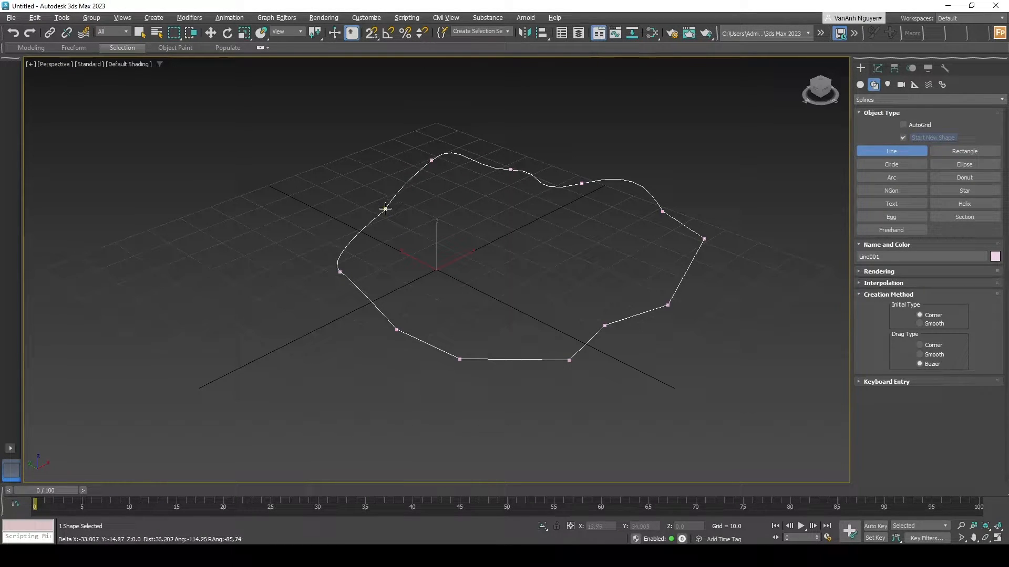
pyautogui.click(385, 208)
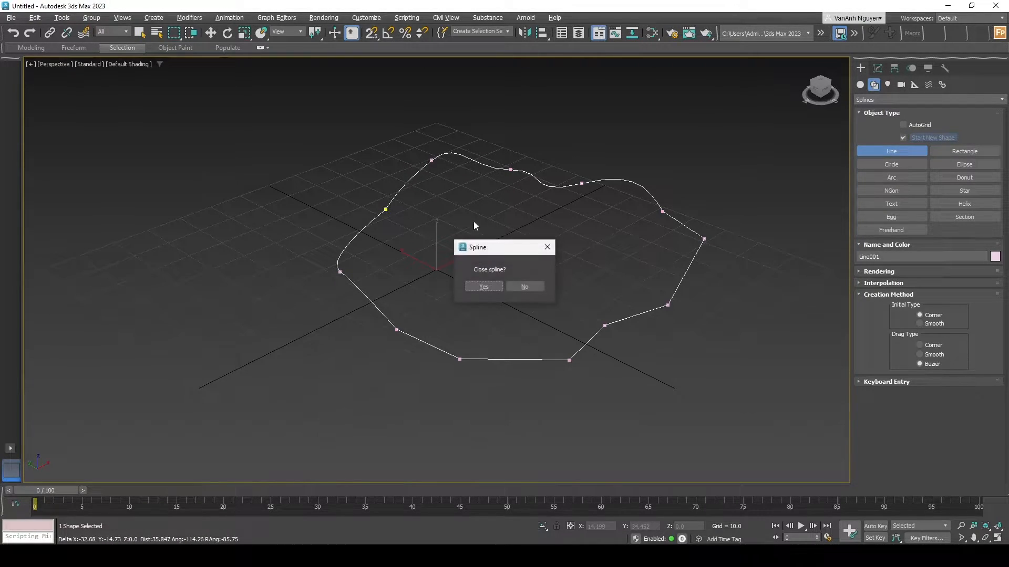
pyautogui.click(485, 288)
pyautogui.scroll(-3, 367, 336)
pyautogui.scroll(3, 441, 263)
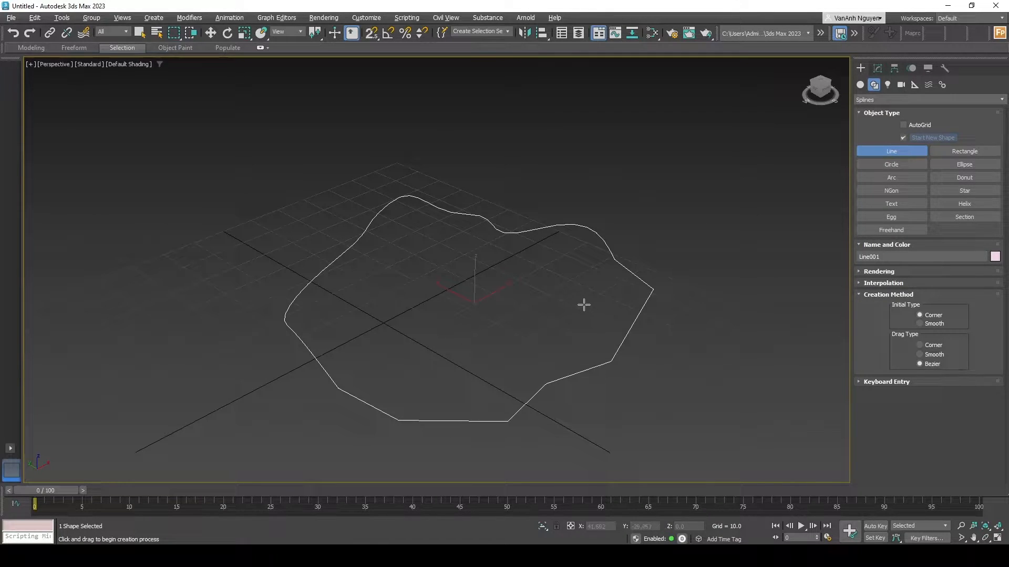
# Enter Segment editing for the line and select individual straight and curved segments around the outline one after another.
pyautogui.click(878, 69)
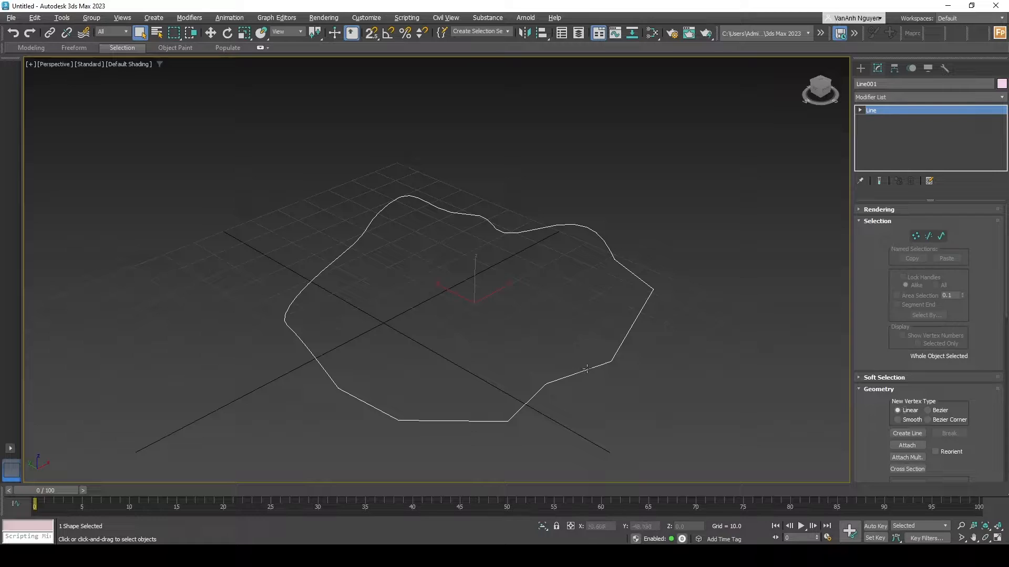
pyautogui.click(925, 237)
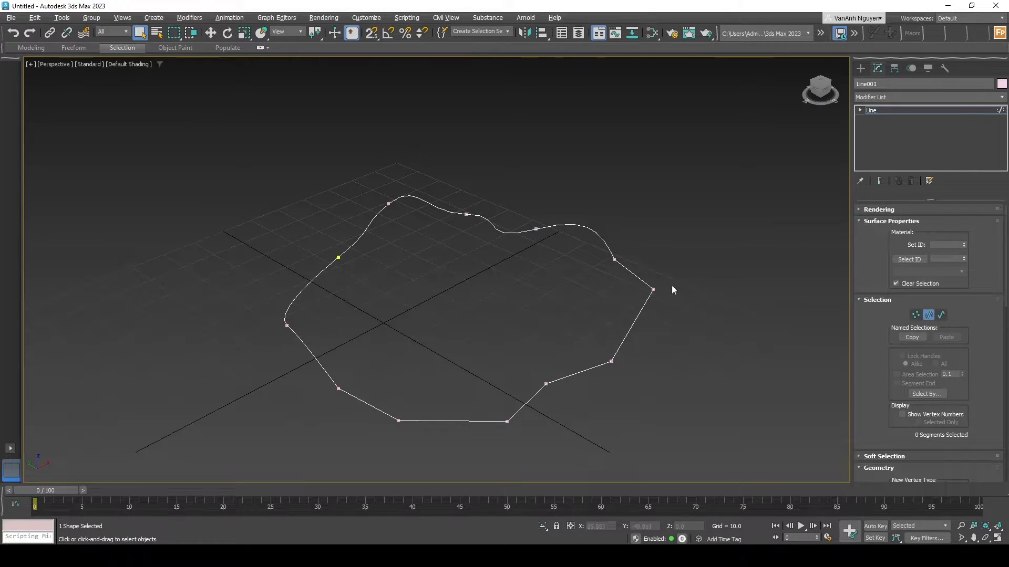
pyautogui.click(653, 290)
pyautogui.click(663, 285)
pyautogui.click(644, 305)
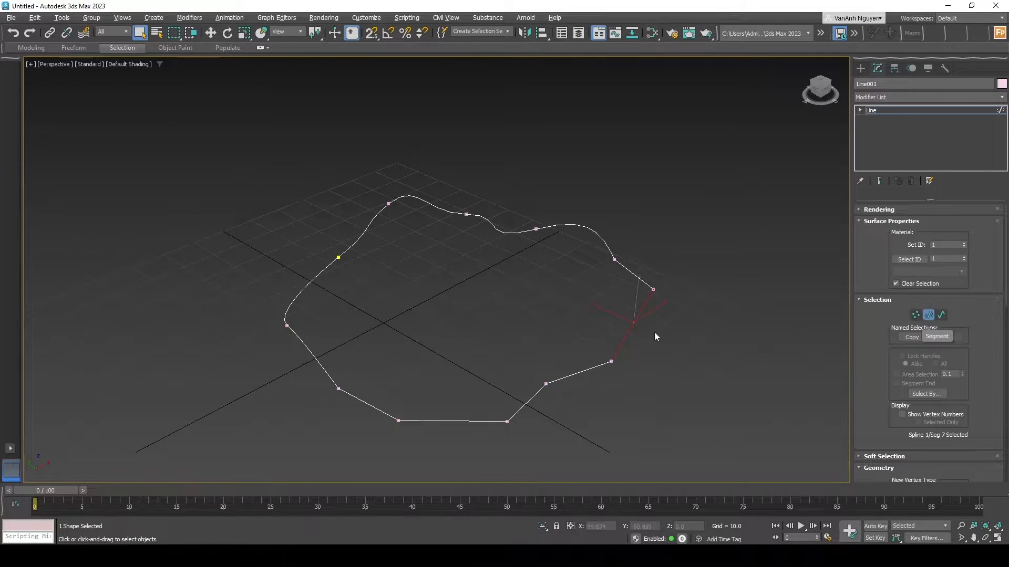
pyautogui.click(621, 266)
pyautogui.click(575, 225)
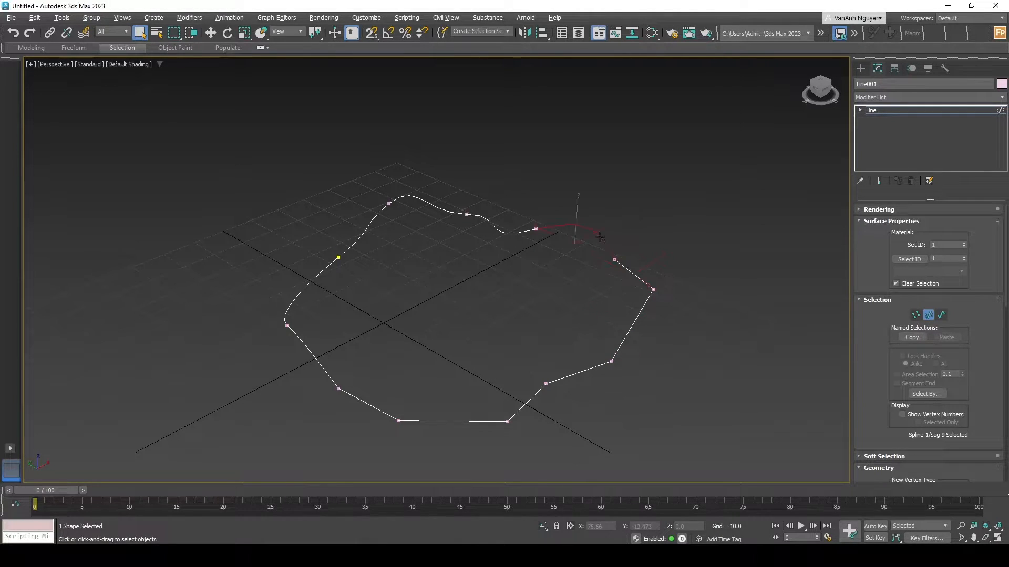
pyautogui.click(484, 225)
pyautogui.click(440, 209)
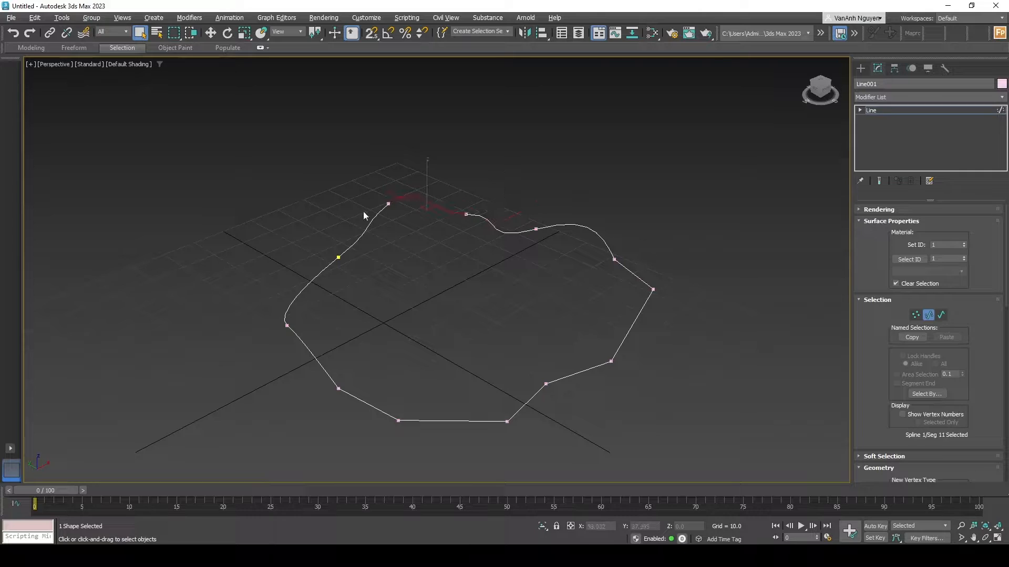
pyautogui.click(361, 229)
pyautogui.click(314, 278)
# Try deleting the right-hand segment and the neighbouring curved segment of the outline, and undo both deletions.
pyautogui.click(628, 333)
pyautogui.press('Delete')
pyautogui.click(605, 241)
pyautogui.press('Delete')
pyautogui.hotkey('ctrl', 'z')
pyautogui.hotkey('ctrl', 'z')
# Switch to Vertex editing and move the spline's first vertex outward to about X 13.9, Y 44.6.
pyautogui.click(916, 318)
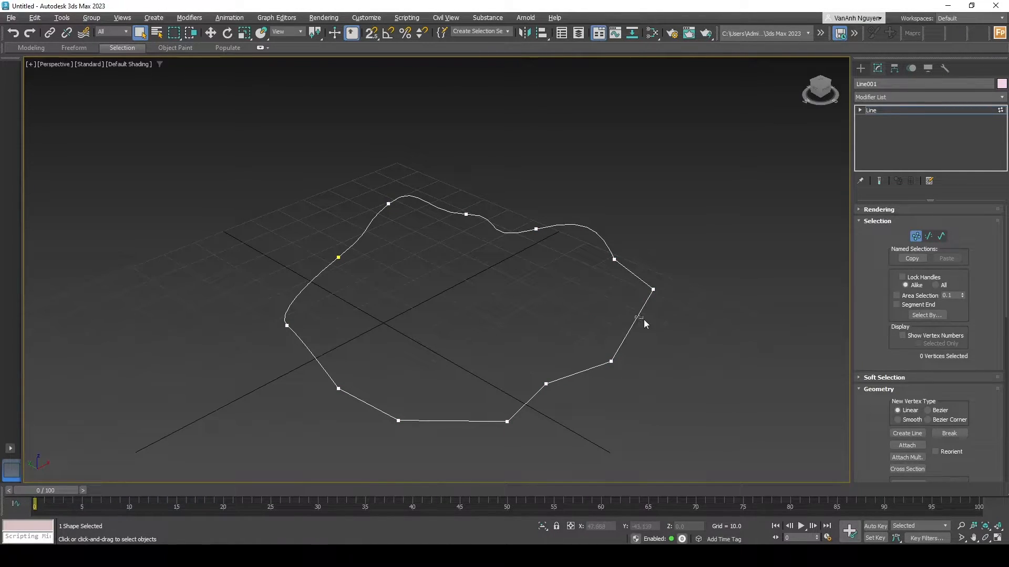
pyautogui.click(653, 290)
pyautogui.moveTo(675, 313); pyautogui.dragTo(676, 314)
pyautogui.click(652, 290)
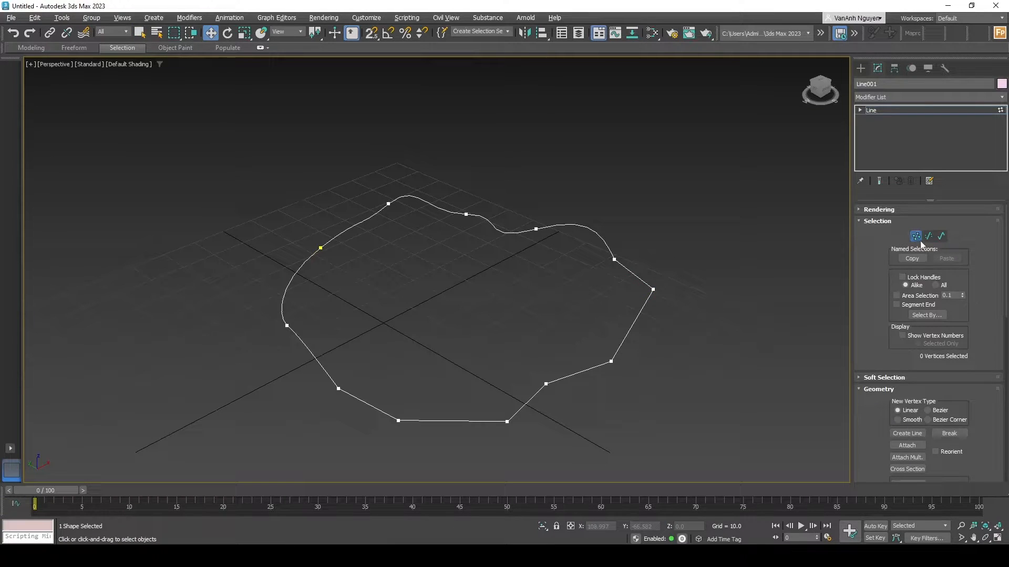
pyautogui.click(321, 248)
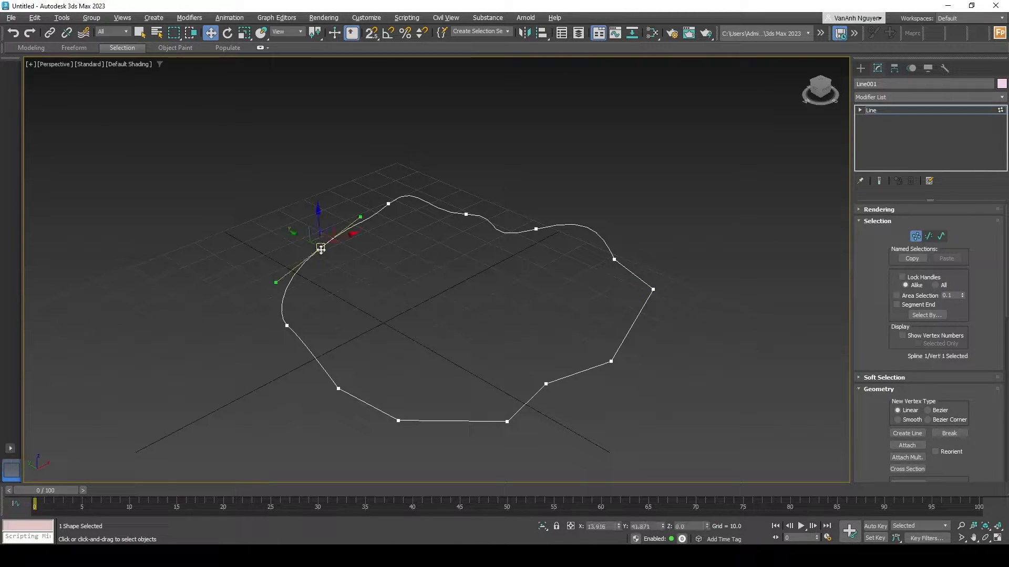
pyautogui.moveTo(293, 231)
pyautogui.mouseDown()
pyautogui.moveTo(275, 240)
pyautogui.moveTo(219, 210)
pyautogui.moveTo(414, 297)
pyautogui.moveTo(299, 289)
pyautogui.moveTo(288, 221)
pyautogui.moveTo(305, 238)
pyautogui.mouseUp()
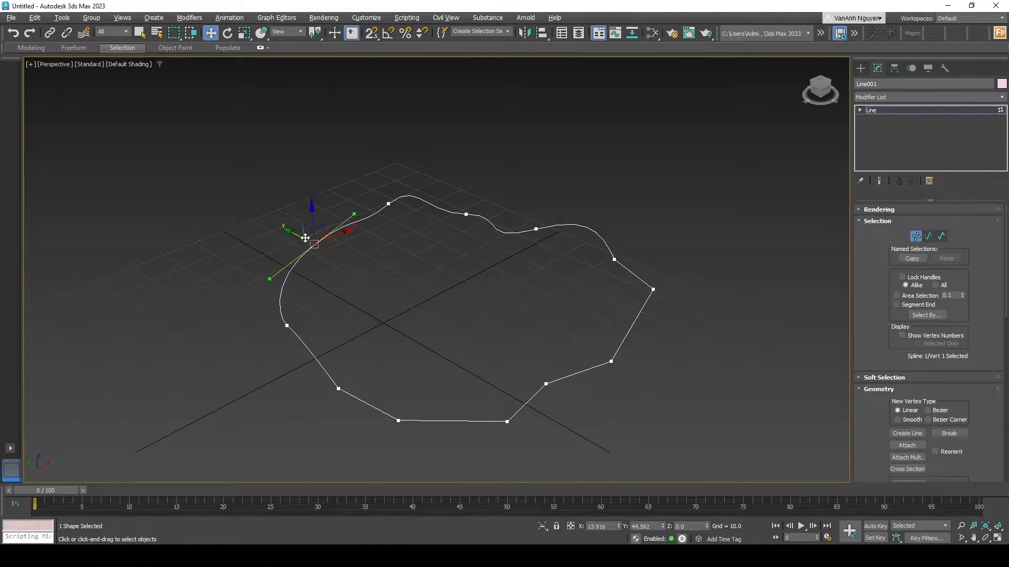
# Try deleting the spline's first vertex and undo the deletion.
pyautogui.press('Delete')
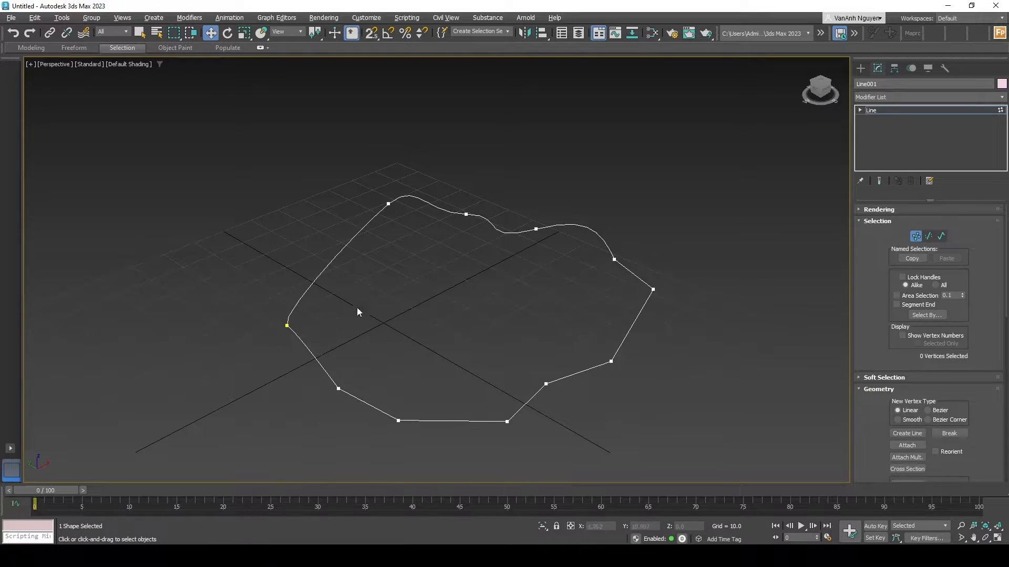
pyautogui.hotkey('ctrl', 'z')
# Select vertices along the far side in turn and move the outline's rightmost vertex to about X 60.6, Y -39.1, Z -2.2.
pyautogui.click(435, 207)
pyautogui.click(465, 214)
pyautogui.click(545, 229)
pyautogui.click(535, 229)
pyautogui.click(615, 259)
pyautogui.click(653, 290)
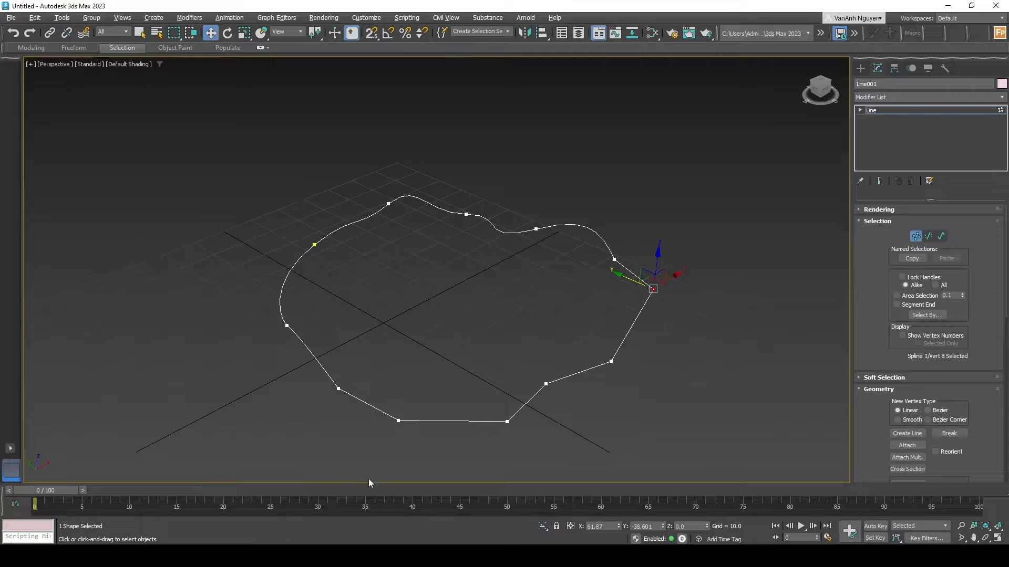
pyautogui.moveTo(652, 289)
pyautogui.mouseDown()
pyautogui.moveTo(581, 306)
pyautogui.moveTo(673, 303)
pyautogui.moveTo(655, 290)
pyautogui.moveTo(654, 302)
pyautogui.mouseUp()
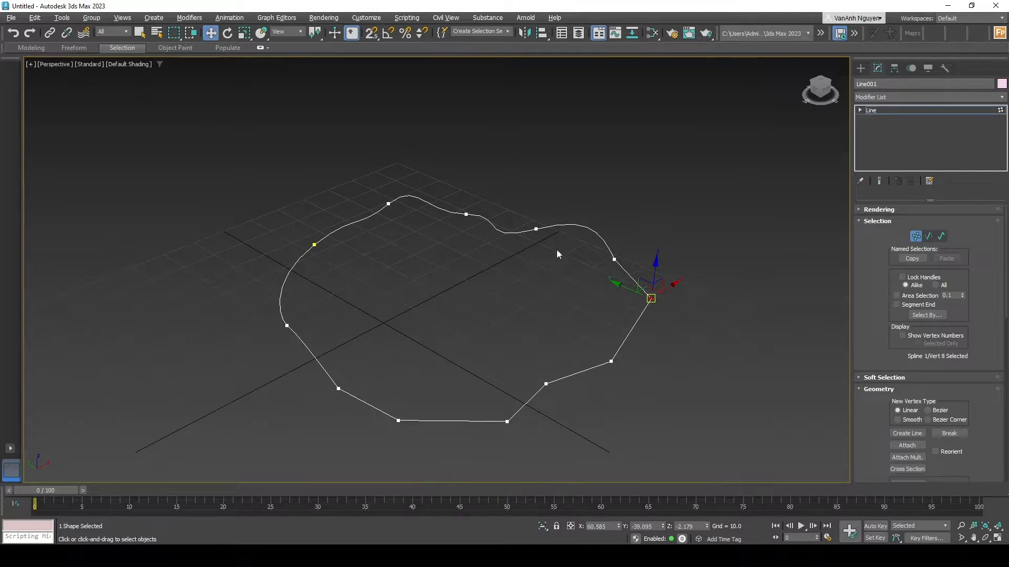
# Convert the rightmost vertex to Bezier and move it to about X 61.4, Y -42.7, Z -5.6.
pyautogui.rightClick(651, 298)
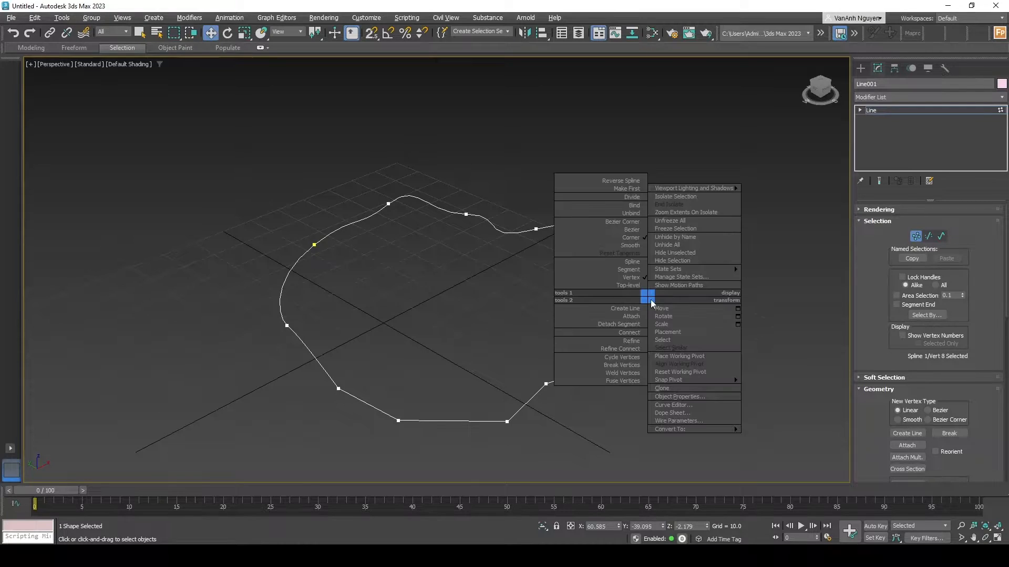
pyautogui.click(632, 231)
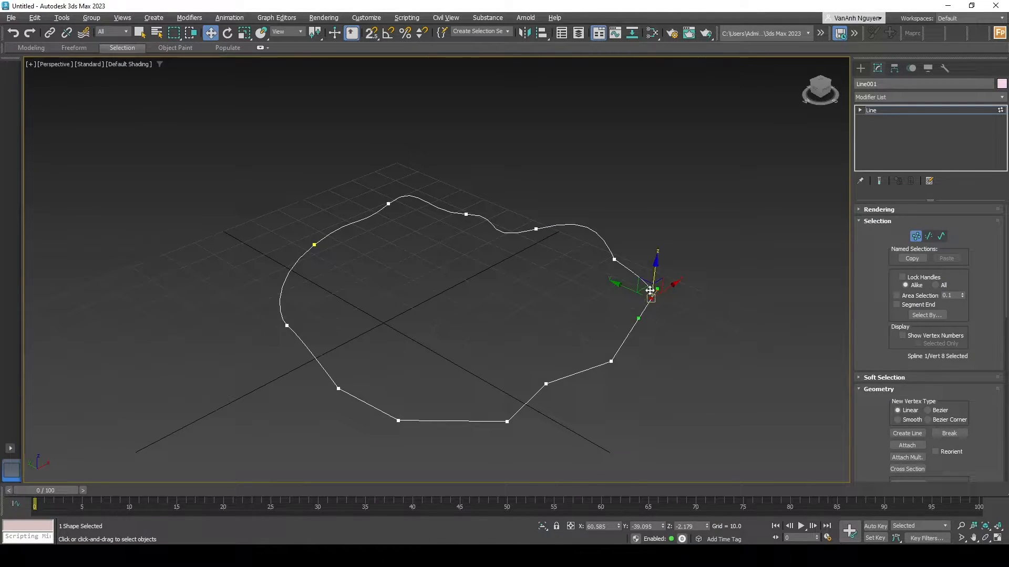
pyautogui.moveTo(651, 297)
pyautogui.mouseDown()
pyautogui.moveTo(718, 308)
pyautogui.moveTo(653, 336)
pyautogui.moveTo(646, 293)
pyautogui.moveTo(693, 326)
pyautogui.moveTo(670, 322)
pyautogui.moveTo(651, 295)
pyautogui.moveTo(718, 338)
pyautogui.moveTo(644, 304)
pyautogui.moveTo(660, 309)
pyautogui.mouseUp()
# Try the rightmost vertex as Corner and as Smooth, moving it to about X 60.8, Y -40.9, Z -4.1.
pyautogui.rightClick(660, 308)
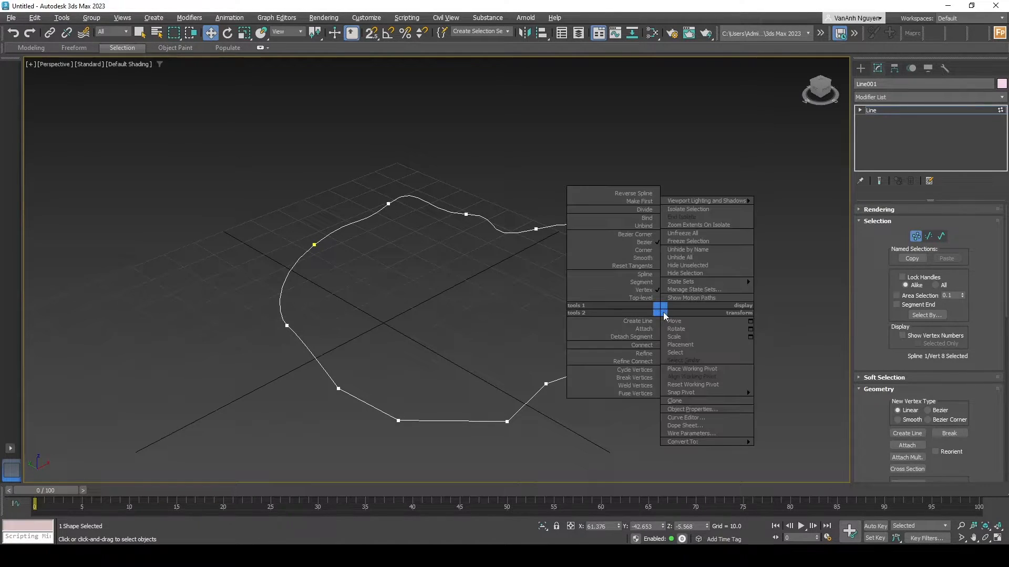
pyautogui.click(646, 251)
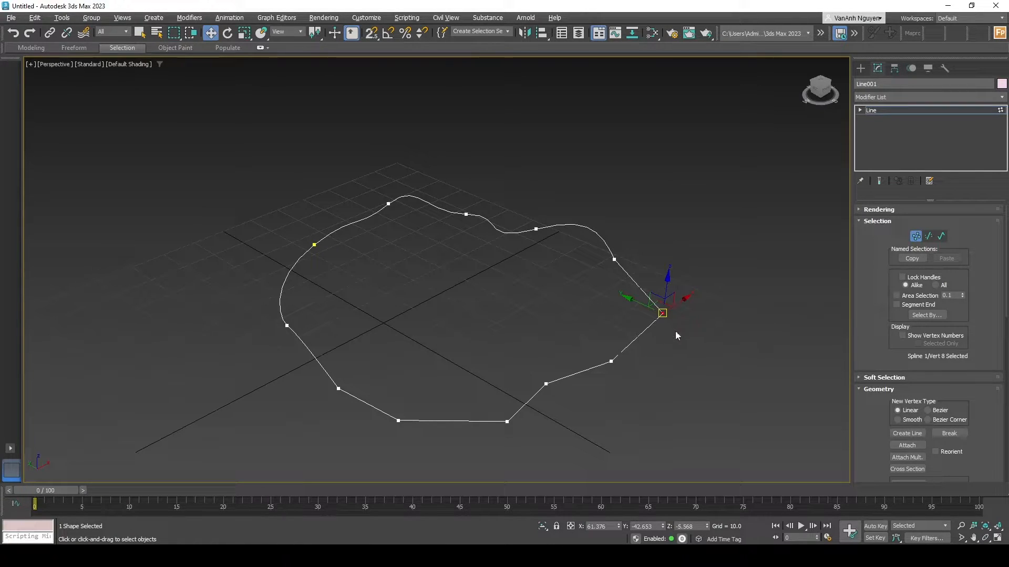
pyautogui.rightClick(658, 317)
pyautogui.click(638, 259)
pyautogui.moveTo(662, 314)
pyautogui.mouseDown()
pyautogui.moveTo(701, 311)
pyautogui.moveTo(632, 312)
pyautogui.moveTo(671, 295)
pyautogui.moveTo(671, 316)
pyautogui.moveTo(654, 305)
pyautogui.mouseUp()
# Convert the rightmost vertex to Bezier Corner and move it to about X 60.0, Y -40.6, Z -4.7.
pyautogui.rightClick(652, 305)
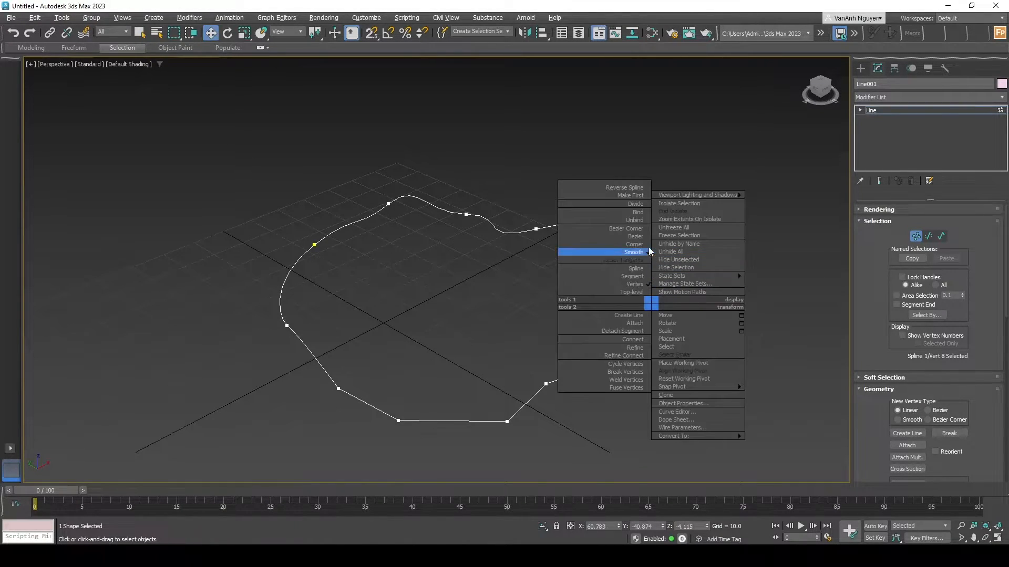
pyautogui.click(637, 231)
pyautogui.moveTo(656, 307)
pyautogui.mouseDown()
pyautogui.moveTo(699, 310)
pyautogui.moveTo(657, 310)
pyautogui.mouseUp()
# Set the rightmost vertex to Bezier and move it to about X 61.1, Y -41.4, Z -4.4.
pyautogui.rightClick(654, 308)
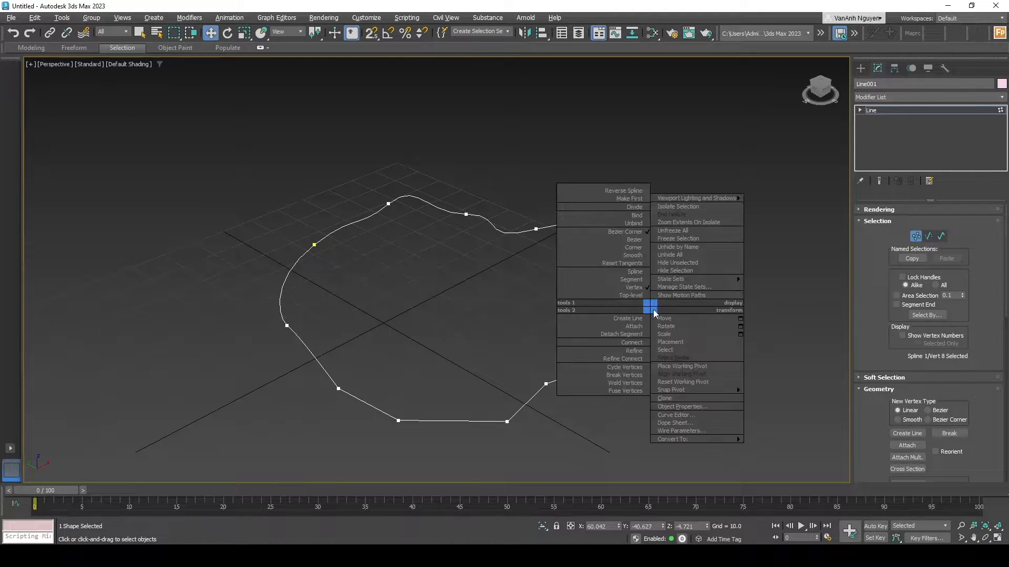
pyautogui.click(633, 241)
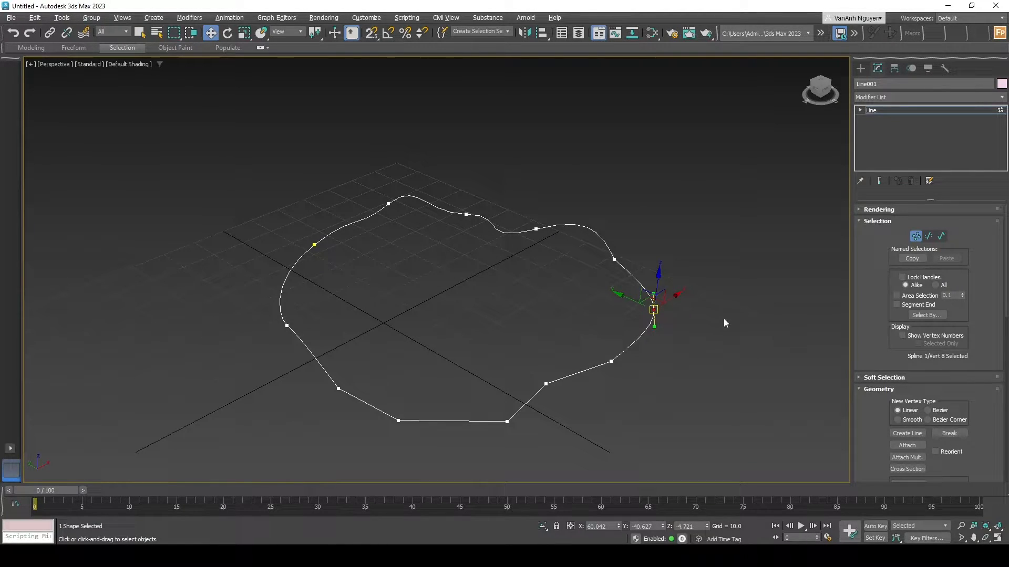
pyautogui.moveTo(656, 308); pyautogui.dragTo(658, 309)
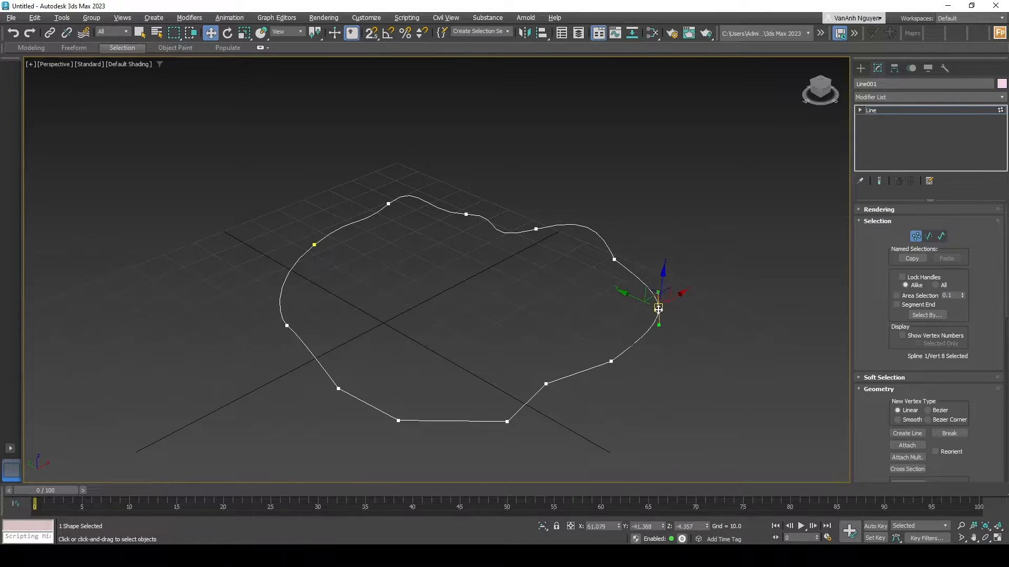
# Try deleting the outline's rightmost vertex and undo the deletion.
pyautogui.press('Delete')
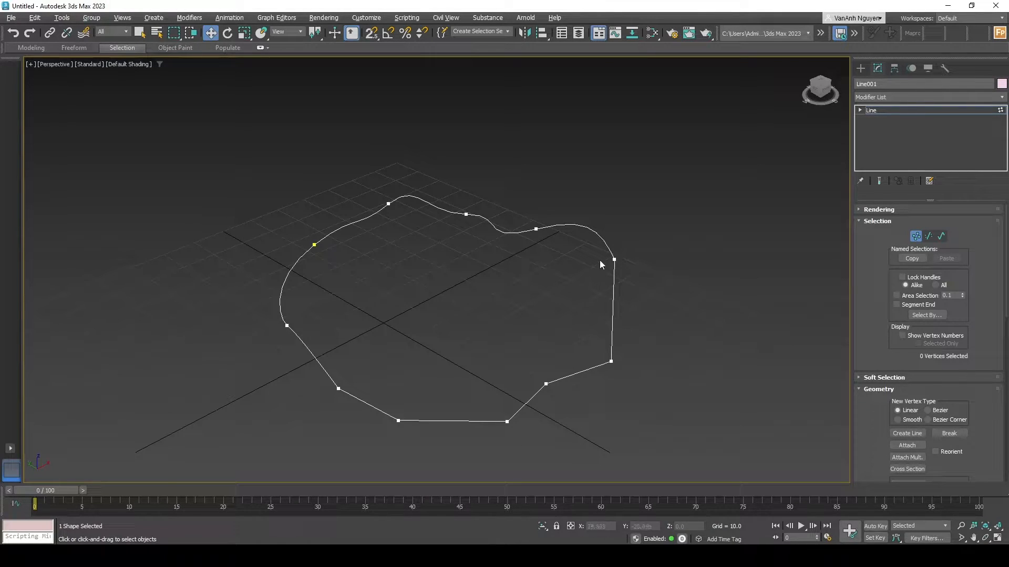
pyautogui.hotkey('ctrl', 'z')
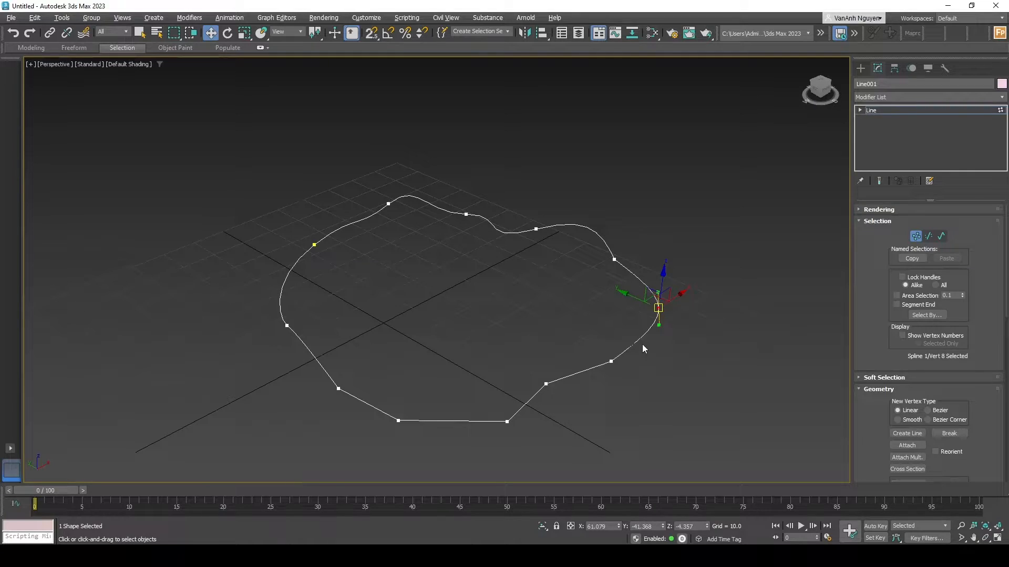
# Adjust the lower Bezier tangent handle of the rightmost vertex to reshape the adjoining curve.
pyautogui.moveTo(659, 327)
pyautogui.mouseDown()
pyautogui.moveTo(656, 344)
pyautogui.moveTo(638, 308)
pyautogui.moveTo(656, 297)
pyautogui.moveTo(678, 362)
pyautogui.moveTo(666, 313)
pyautogui.moveTo(669, 333)
pyautogui.moveTo(642, 320)
pyautogui.moveTo(670, 332)
pyautogui.moveTo(660, 331)
pyautogui.mouseUp()
pyautogui.moveTo(662, 333); pyautogui.dragTo(662, 286)
# Convert the rightmost vertex to Bezier Corner and adjust its upper and lower tangent handles.
pyautogui.rightClick(656, 305)
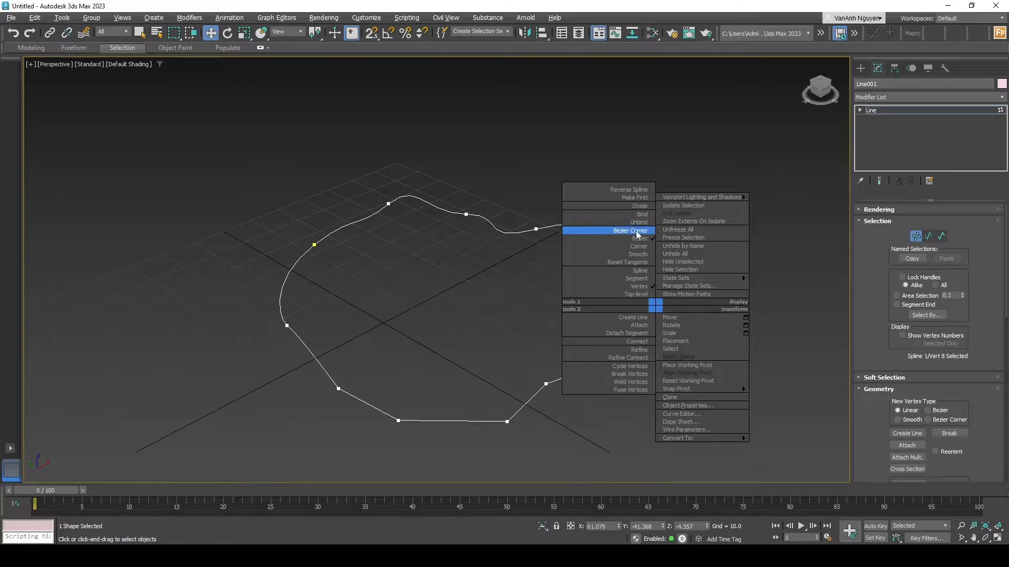
pyautogui.click(635, 230)
pyautogui.moveTo(658, 287)
pyautogui.mouseDown()
pyautogui.moveTo(640, 278)
pyautogui.moveTo(657, 277)
pyautogui.moveTo(690, 243)
pyautogui.moveTo(645, 298)
pyautogui.moveTo(665, 281)
pyautogui.mouseUp()
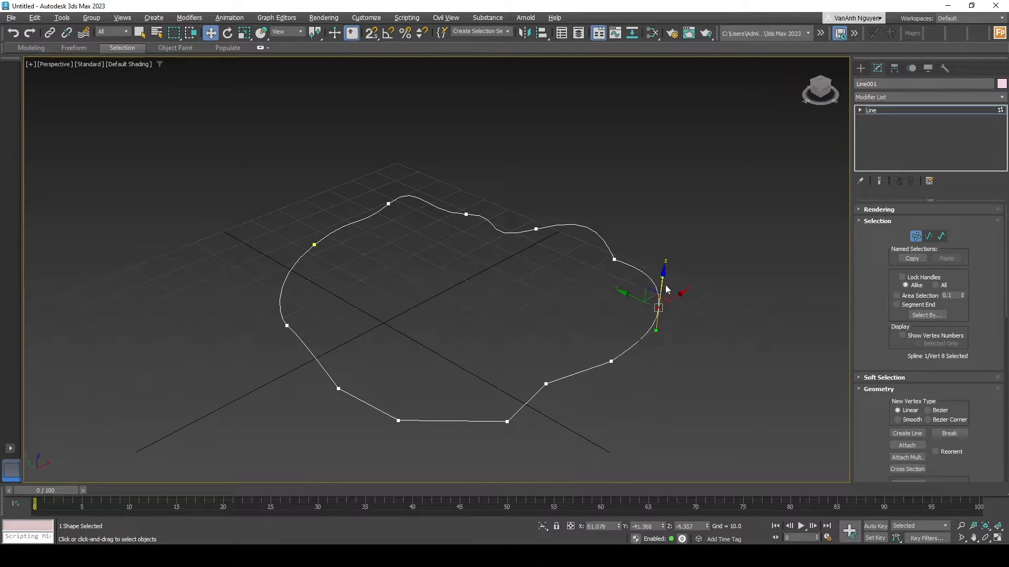
pyautogui.moveTo(657, 331); pyautogui.dragTo(668, 362)
pyautogui.click(660, 479)
# Reset the tangents of the rightmost vertex.
pyautogui.click(659, 308)
pyautogui.rightClick(659, 308)
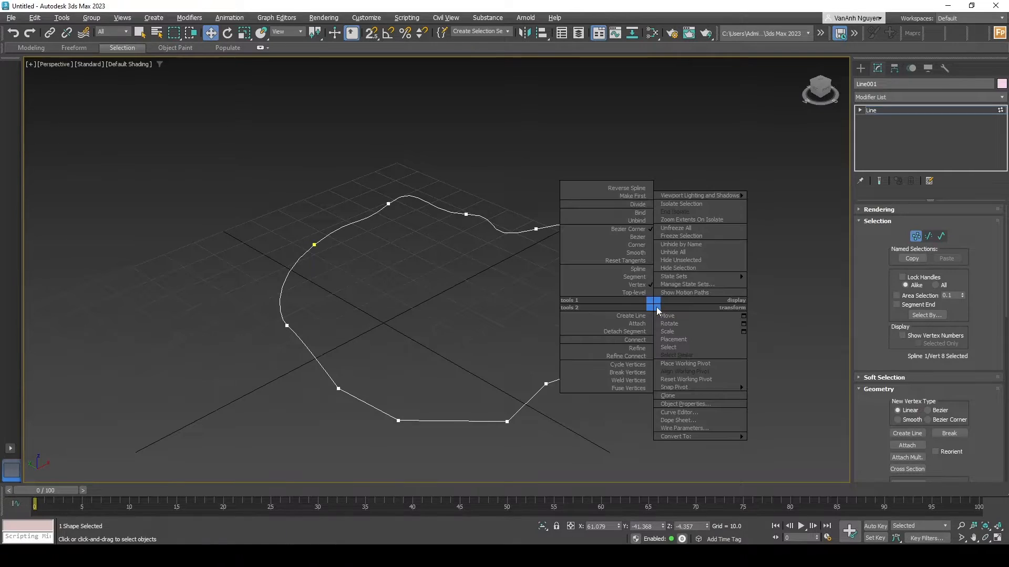
pyautogui.click(618, 260)
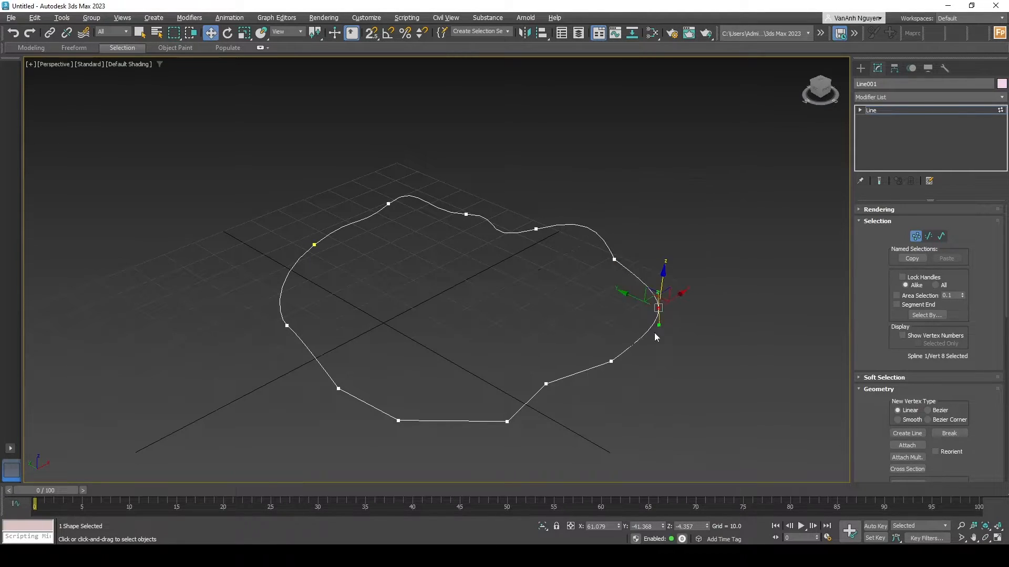
pyautogui.rightClick(659, 308)
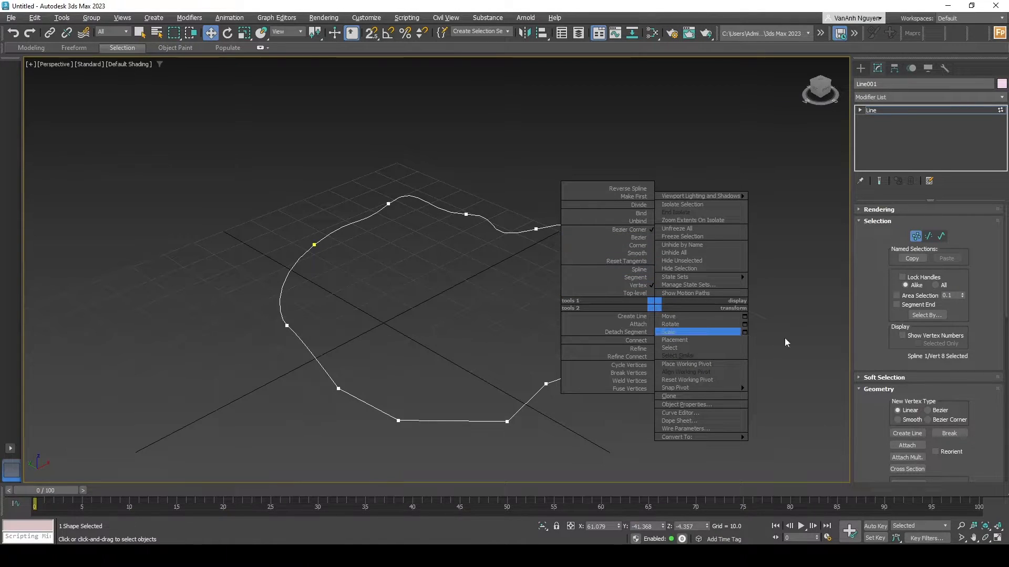
pyautogui.click(641, 262)
# Move the rightmost vertex to about X 61.8, Y -42.5, Z -4.8.
pyautogui.moveTo(659, 308); pyautogui.dragTo(663, 310)
pyautogui.click(689, 311)
pyautogui.click(662, 310)
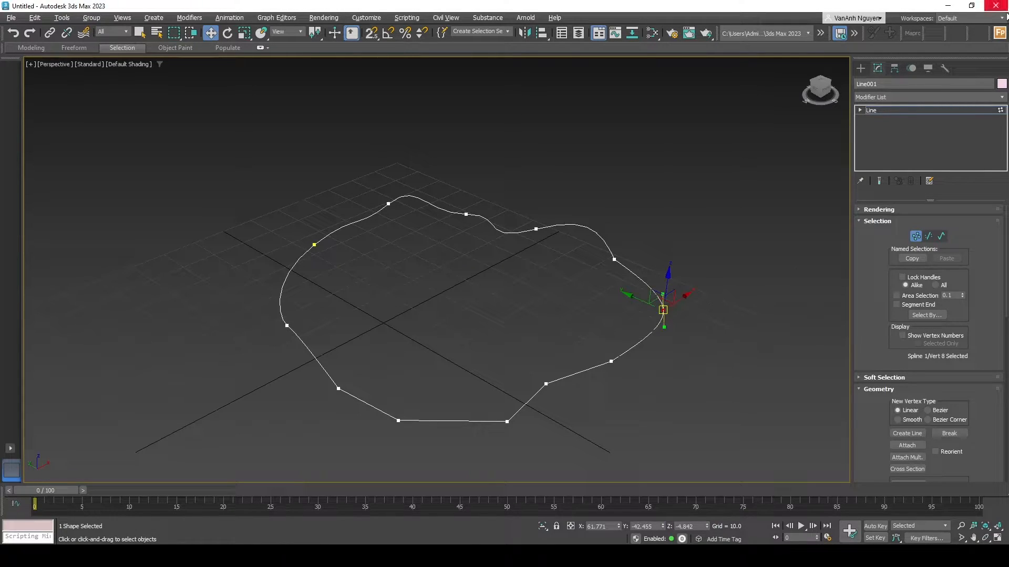
# Use Create Line to add an open five-vertex line inside the closed outline, descending from near its right side towards the lower edge.
pyautogui.scroll(-4, 924, 438)
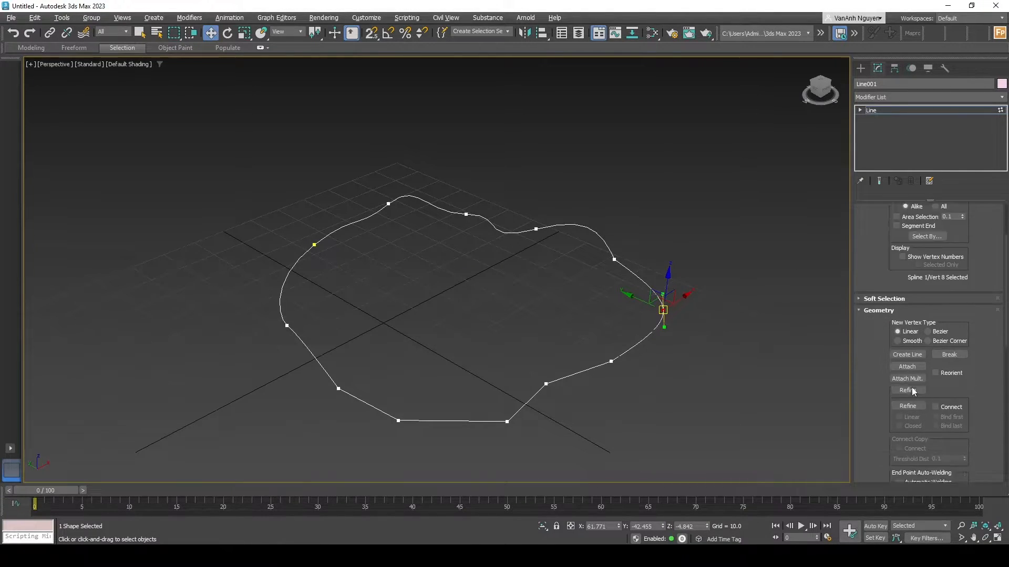
pyautogui.scroll(-1, 869, 272)
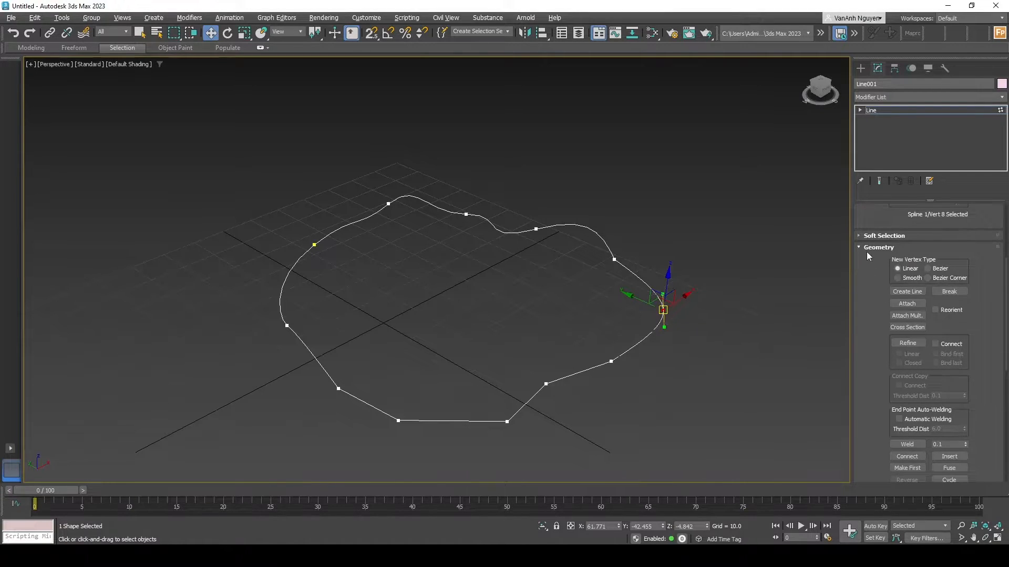
pyautogui.click(900, 292)
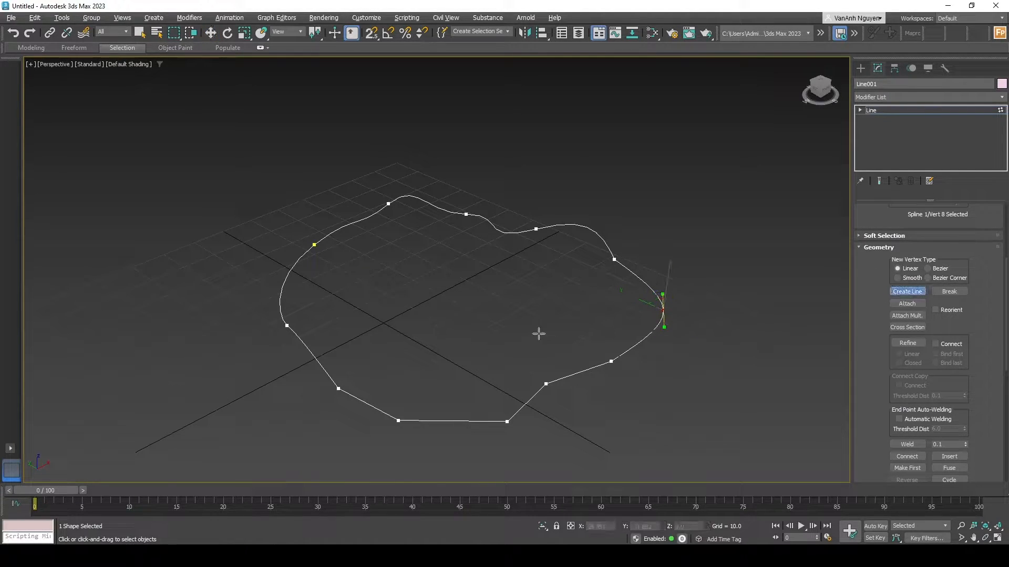
pyautogui.moveTo(595, 310)
pyautogui.mouseDown()
pyautogui.moveTo(666, 319)
pyautogui.moveTo(588, 328)
pyautogui.mouseUp()
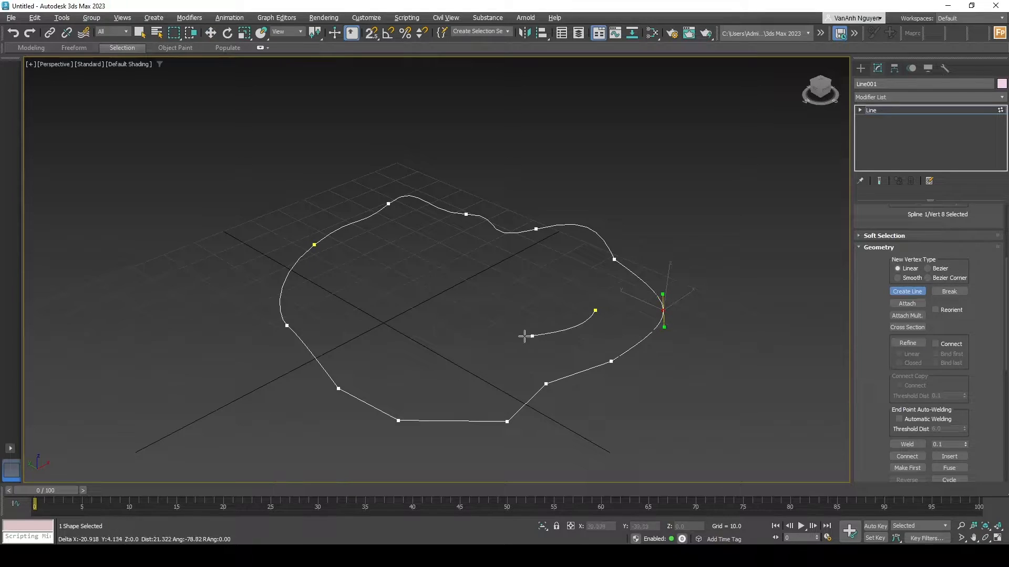
pyautogui.click(535, 354)
pyautogui.click(516, 377)
pyautogui.click(476, 405)
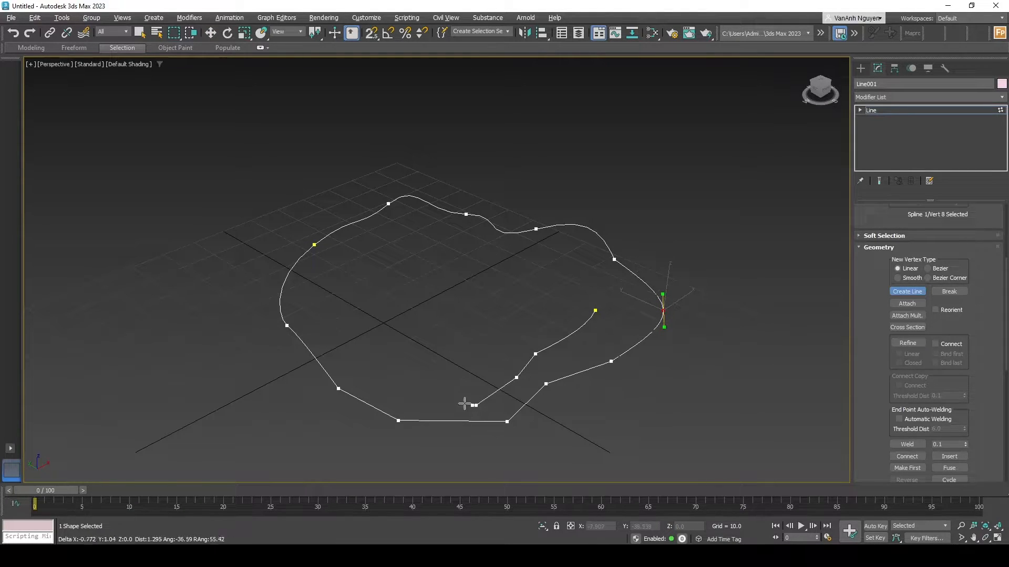
pyautogui.click(417, 397)
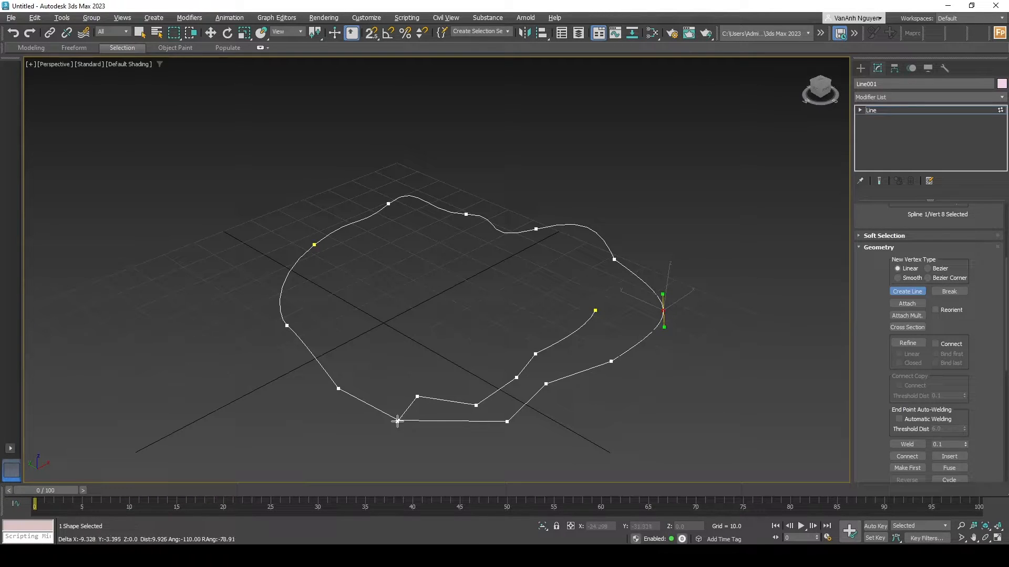
pyautogui.rightClick(451, 369)
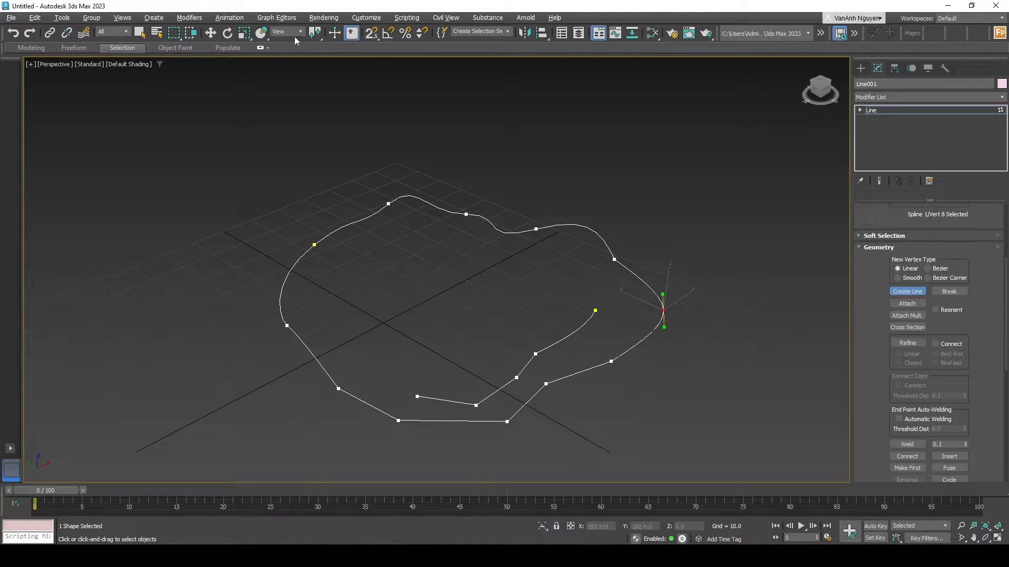
# Turn on snapping with Vertex as a snap target and close the snap settings.
pyautogui.click(375, 36)
pyautogui.rightClick(374, 36)
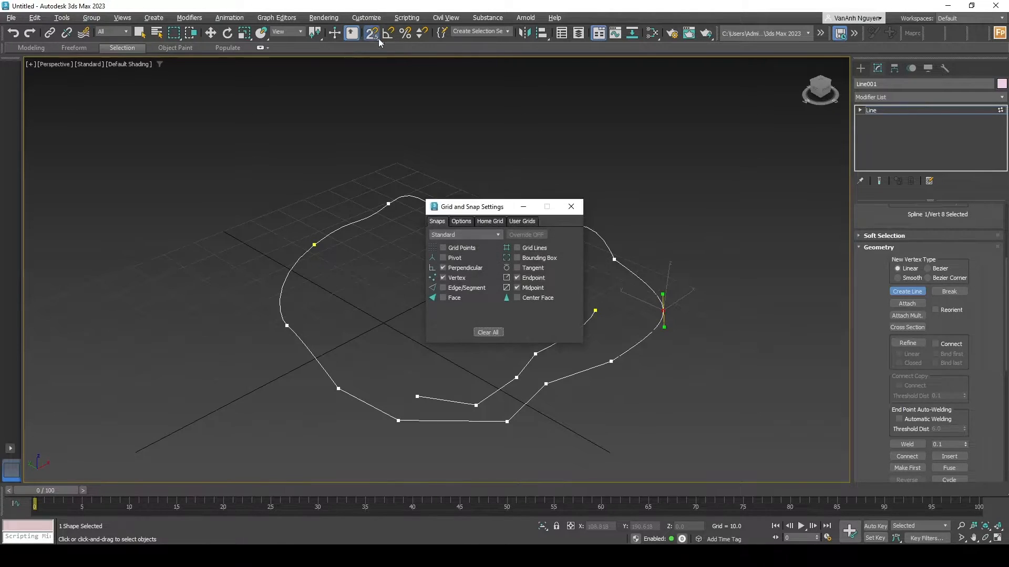
pyautogui.click(443, 277)
pyautogui.click(571, 207)
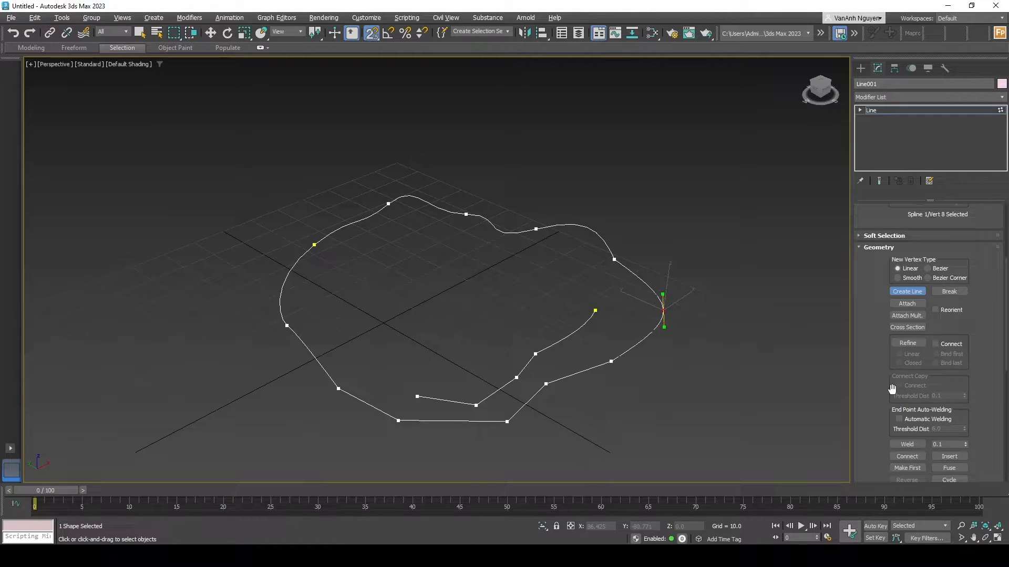
# Draw a freehand zigzag line starting from the outline's lower-right vertex with snapping on, then end the line.
pyautogui.click(546, 384)
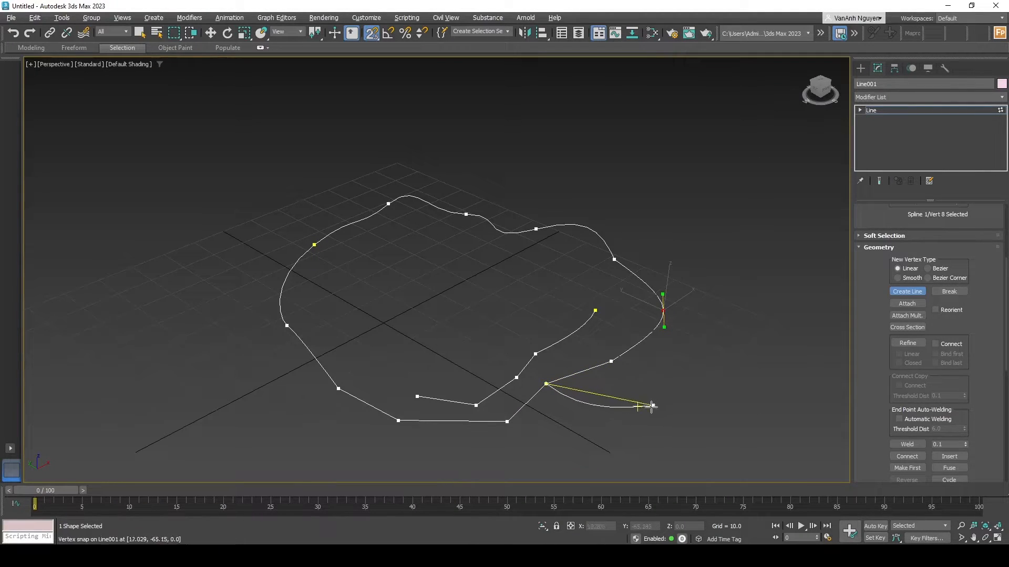
pyautogui.click(594, 415)
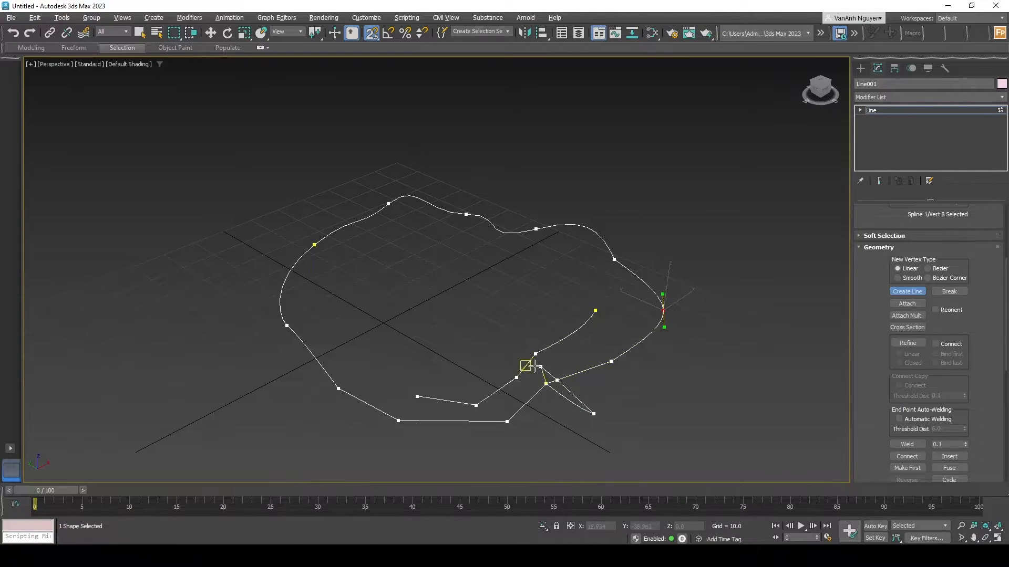
pyautogui.moveTo(522, 370); pyautogui.dragTo(558, 304)
pyautogui.rightClick(559, 347)
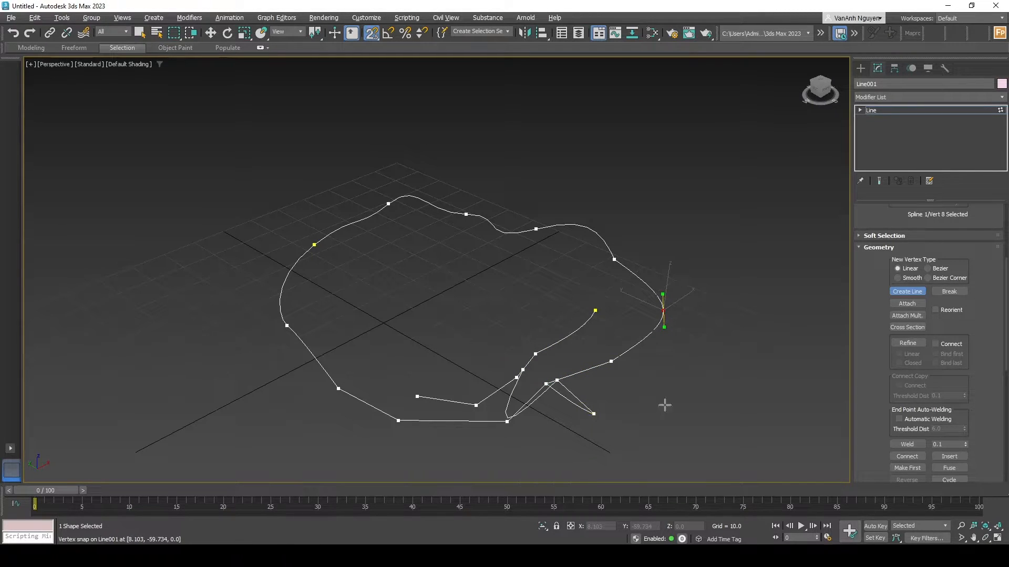
# Switch the line to Segment level and leave the Create Line mode.
pyautogui.scroll(3, 937, 270)
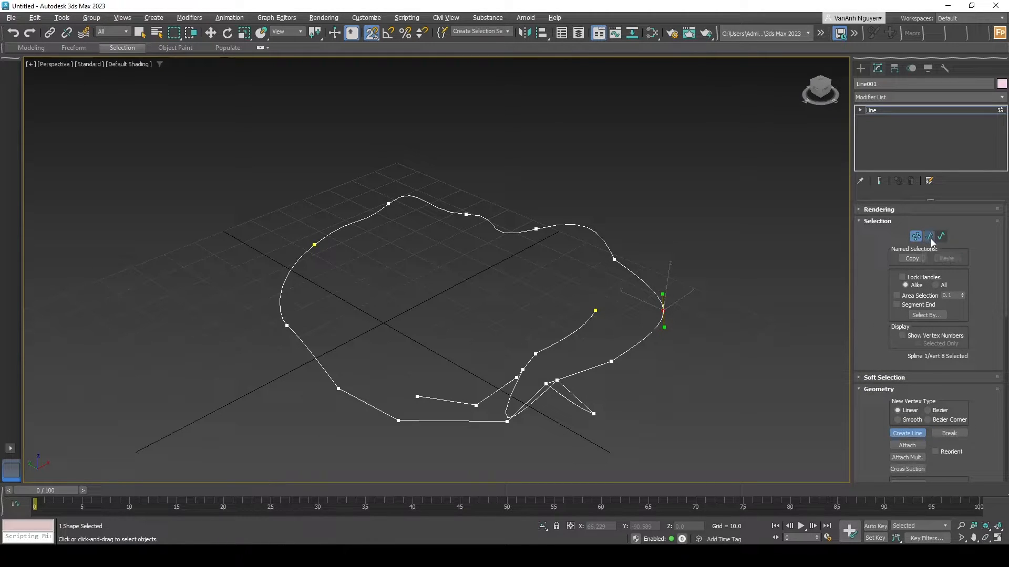
pyautogui.click(928, 236)
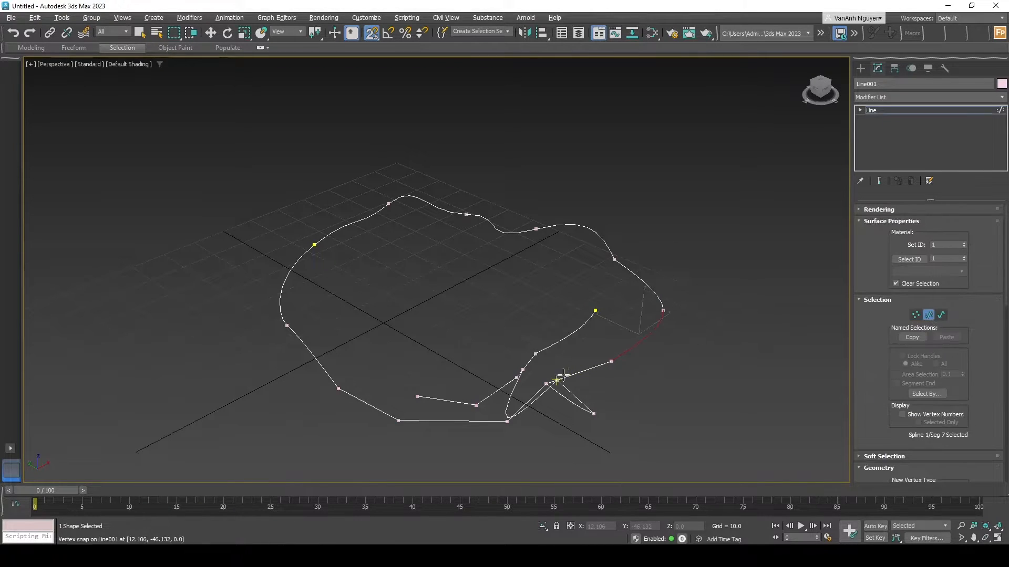
pyautogui.click(595, 414)
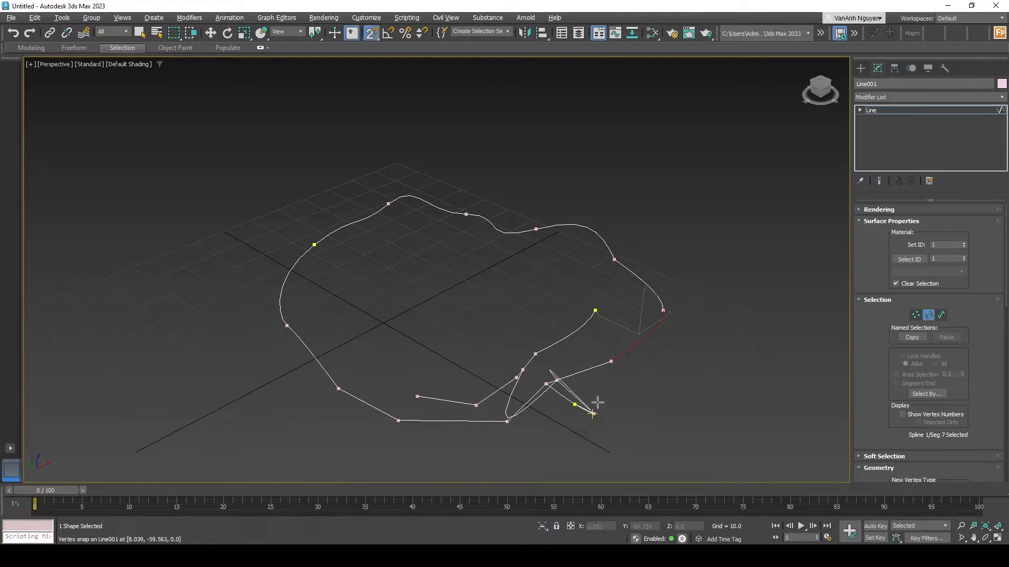
pyautogui.click(334, 33)
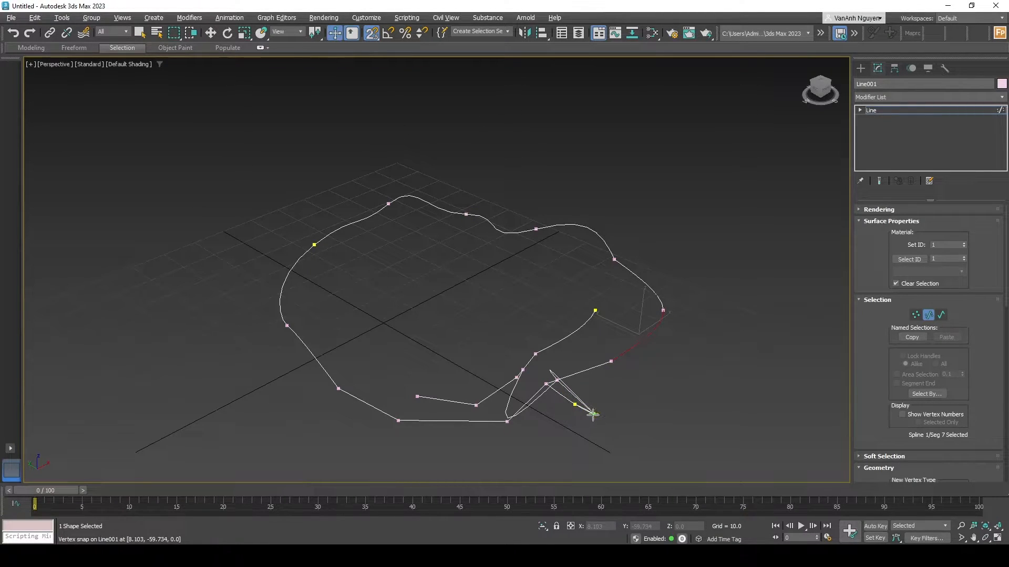
pyautogui.click(594, 413)
pyautogui.scroll(-2, 889, 411)
pyautogui.click(900, 450)
pyautogui.rightClick(733, 445)
pyautogui.click(914, 450)
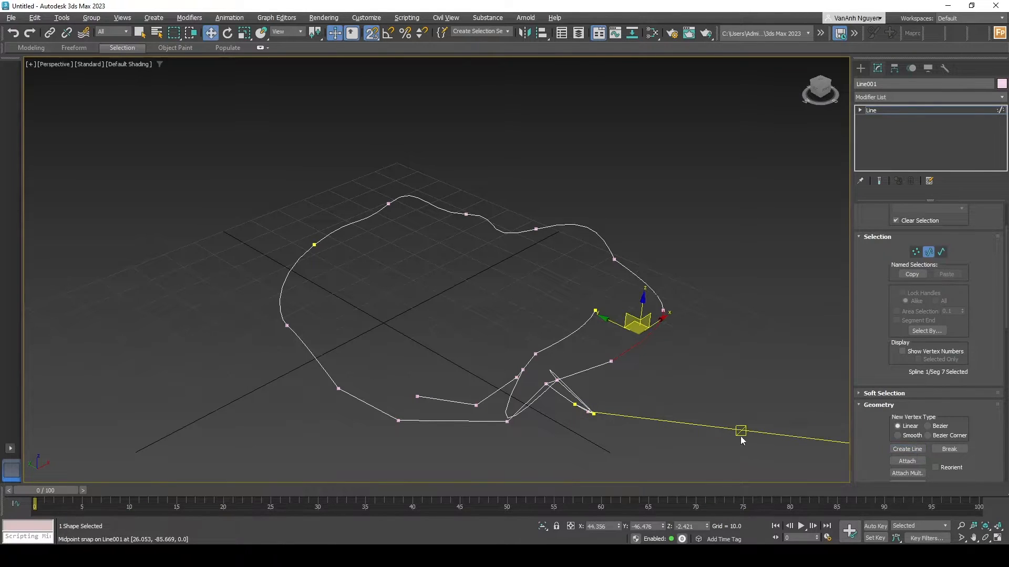
# Try deleting the selected segment on the outline's right side and undo the deletion.
pyautogui.press('Delete')
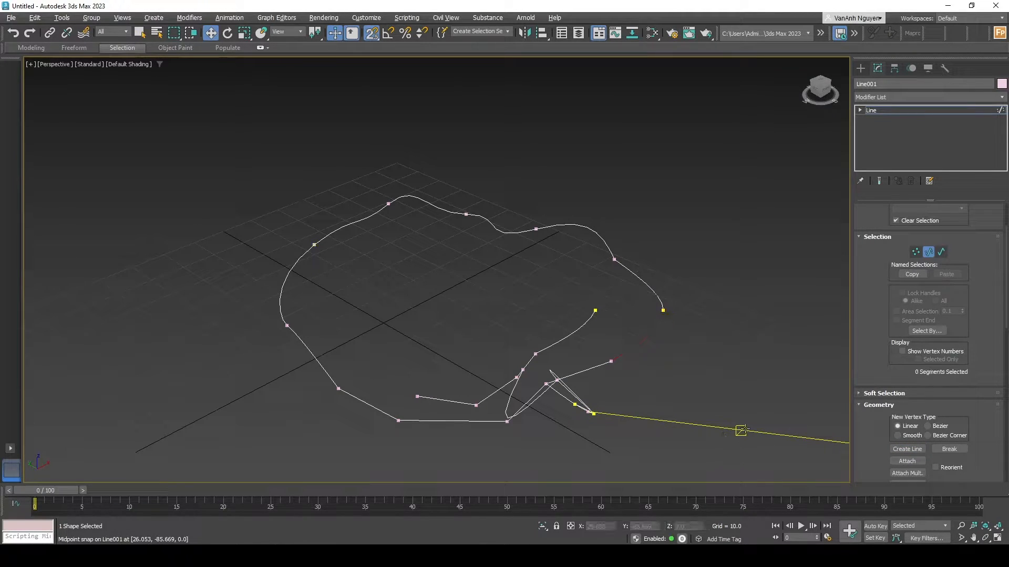
pyautogui.hotkey('ctrl', 'z')
pyautogui.hotkey('ctrl', 'z')
# Delete all segments of the stray snapped zigzag lines around the outline's lower-right corner.
pyautogui.click(591, 413)
pyautogui.click(591, 413)
pyautogui.click(591, 413)
pyautogui.press('Delete')
pyautogui.click(591, 413)
pyautogui.press('Delete')
pyautogui.click(594, 414)
pyautogui.press('Delete')
pyautogui.click(594, 413)
pyautogui.press('Delete')
pyautogui.click(604, 414)
pyautogui.press('Delete')
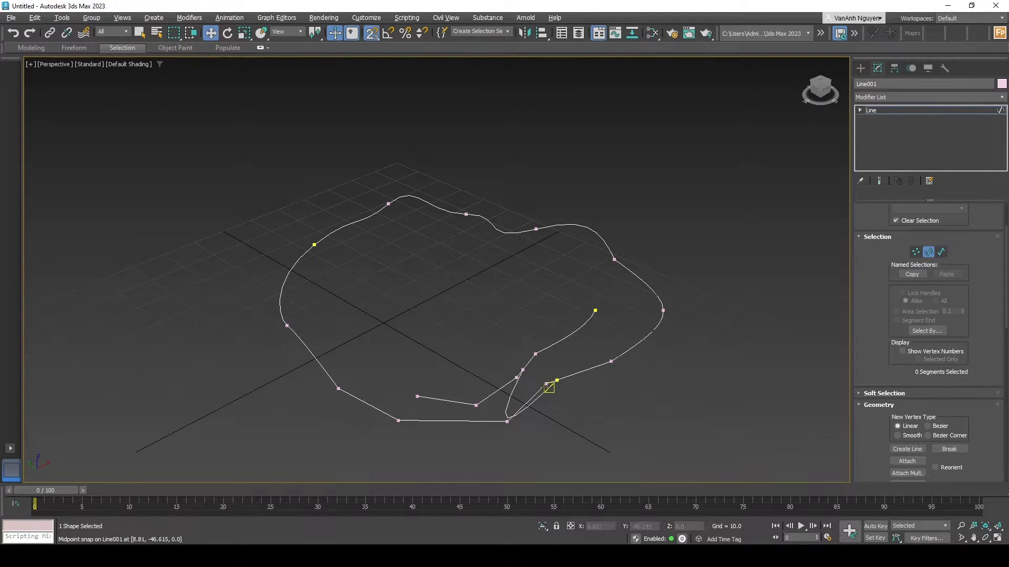
pyautogui.click(512, 397)
pyautogui.press('Delete')
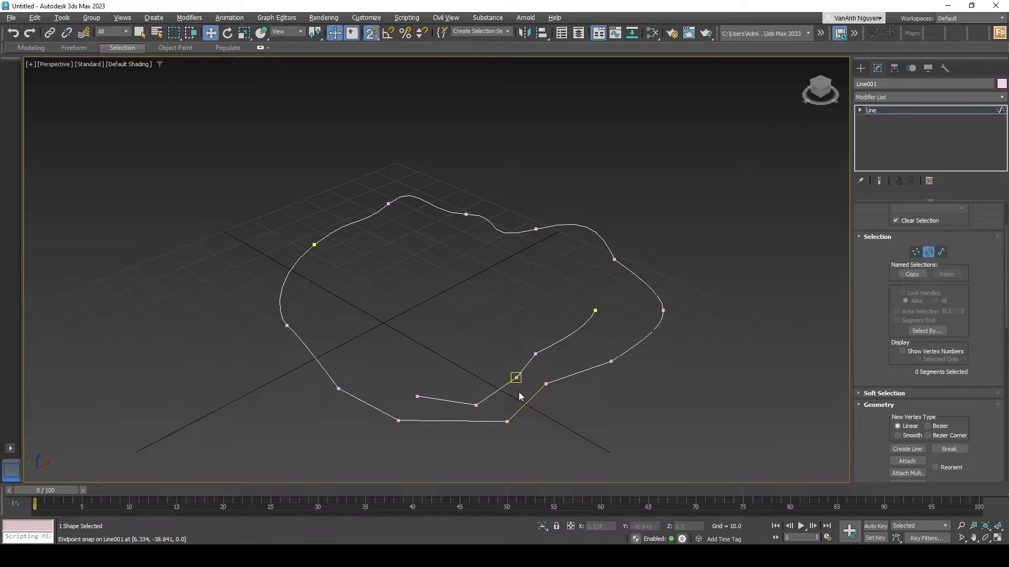
# Turn snapping off and delete every segment of the open line inside the outline.
pyautogui.moveTo(478, 403); pyautogui.dragTo(476, 404)
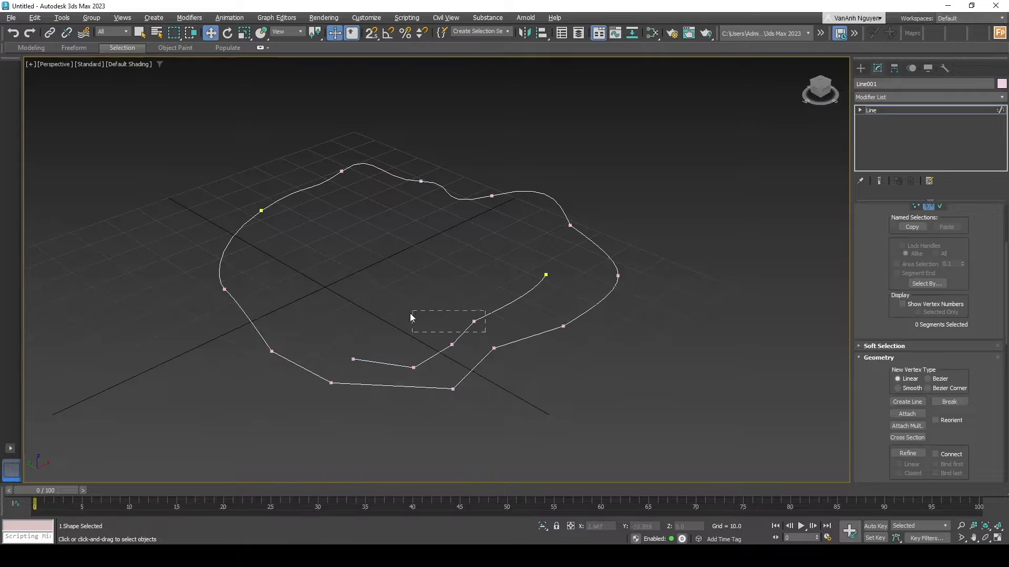
pyautogui.click(432, 356)
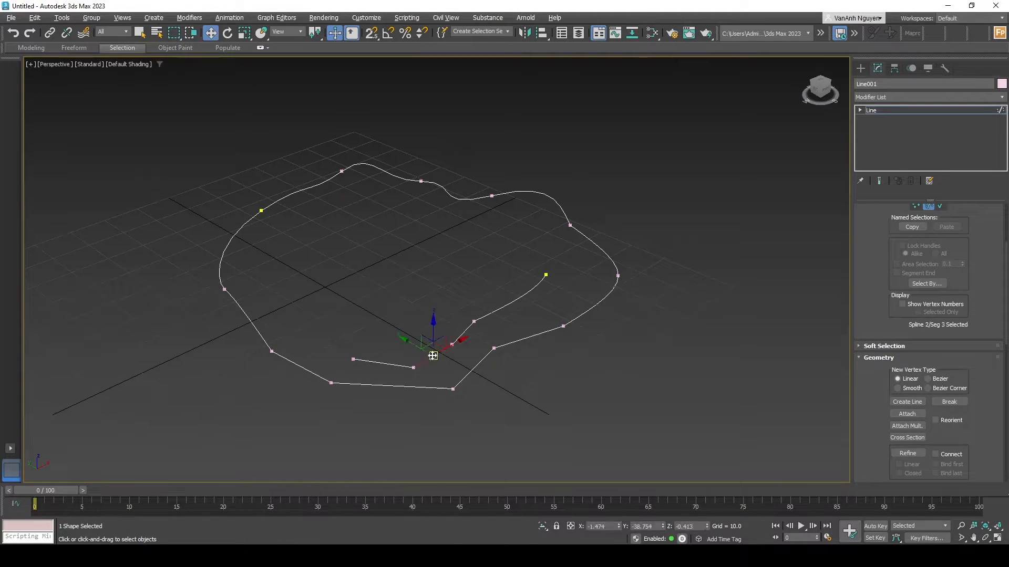
pyautogui.click(489, 318)
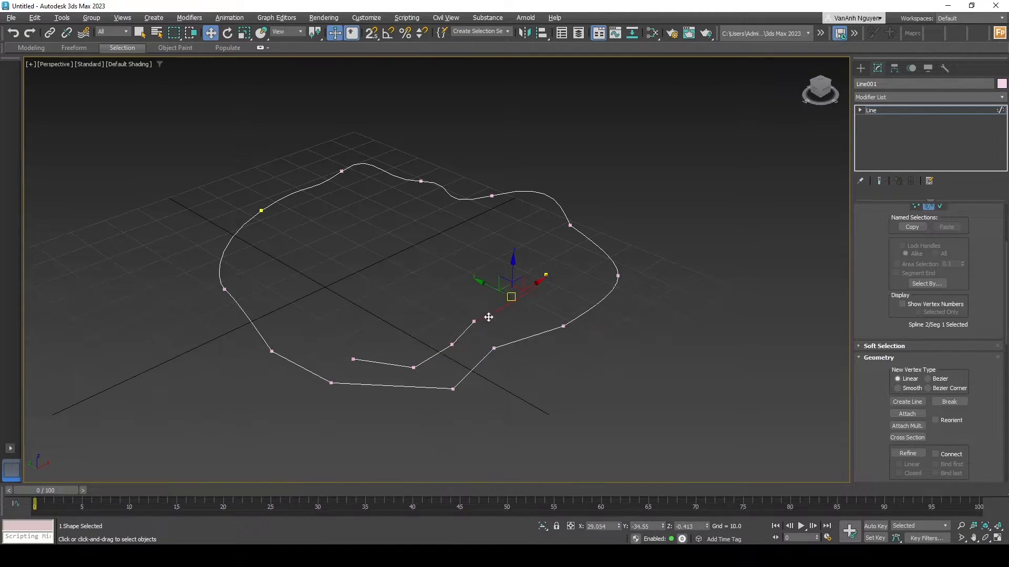
pyautogui.press('Delete')
pyautogui.click(451, 344)
pyautogui.press('Delete')
pyautogui.click(403, 368)
pyautogui.press('Delete')
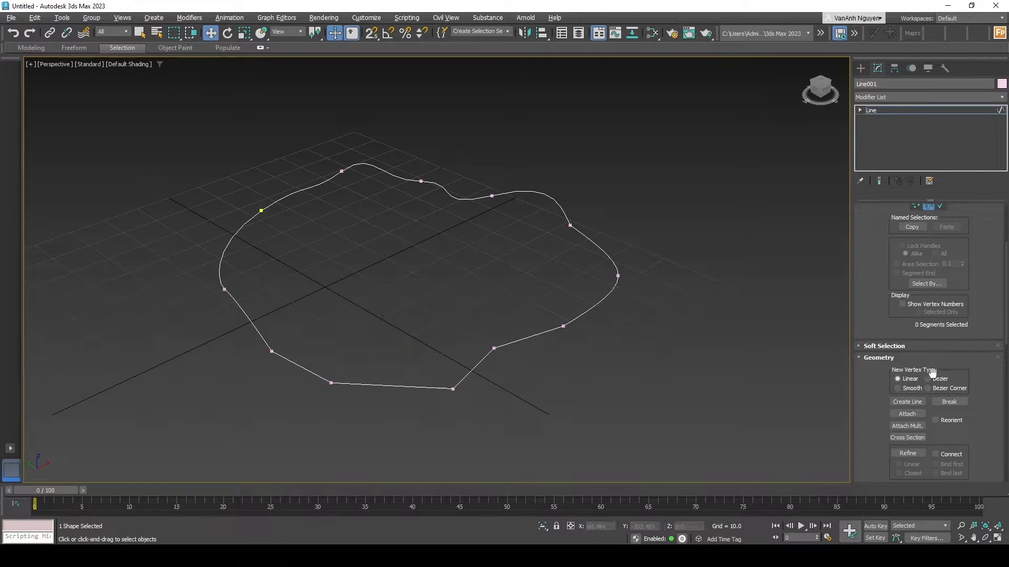
# Activate Create Line, check the snap settings and try starting a line at the outline's lowest vertex.
pyautogui.click(908, 402)
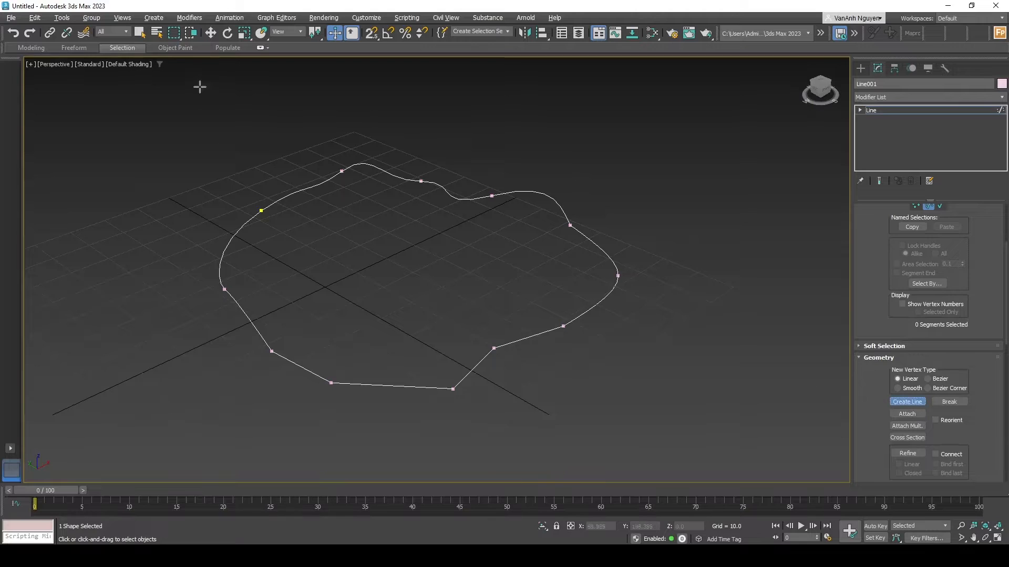
pyautogui.rightClick(370, 34)
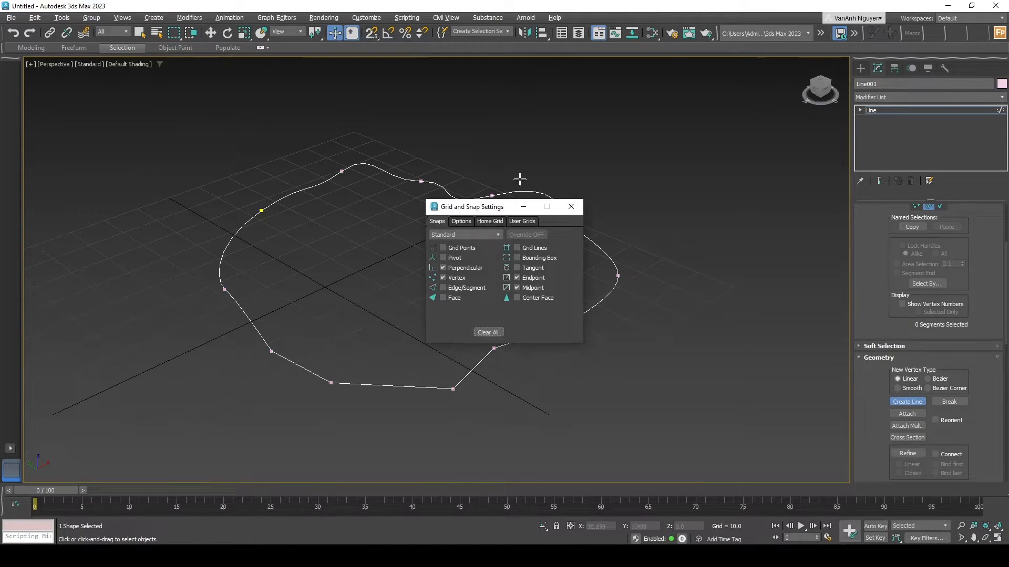
pyautogui.click(571, 206)
pyautogui.click(453, 390)
pyautogui.rightClick(520, 408)
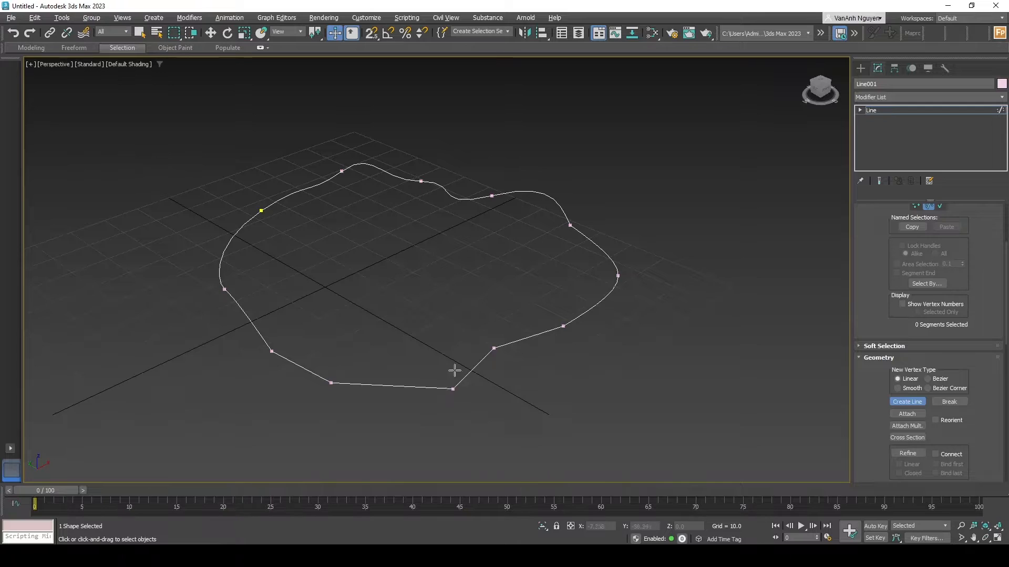
# With snapping on, create a line from the outline's lowest vertex through an outside point to the midpoint of its lower-right edge, then turn snapping off.
pyautogui.click(370, 33)
pyautogui.click(452, 389)
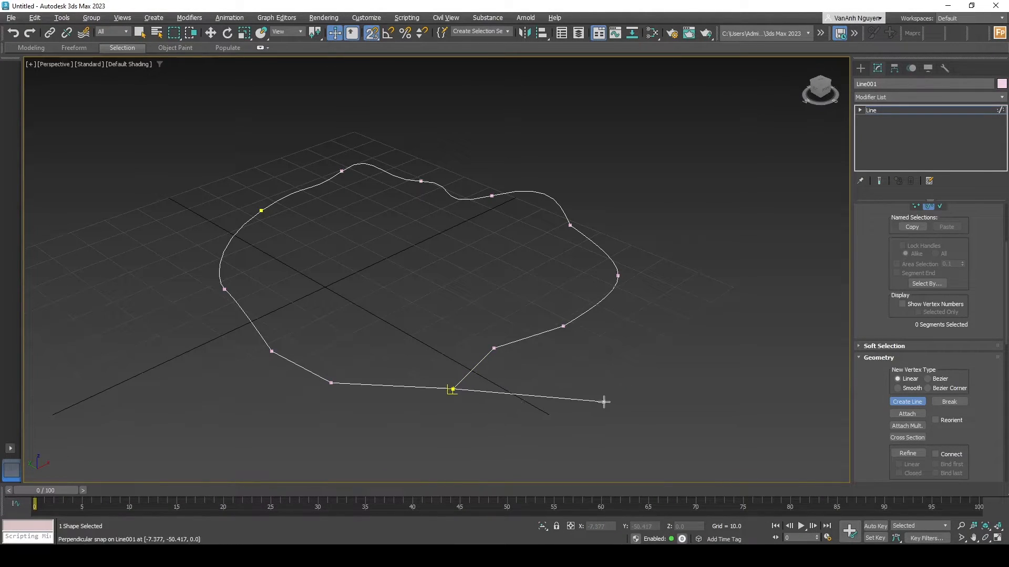
pyautogui.moveTo(613, 398); pyautogui.dragTo(619, 394)
pyautogui.click(542, 334)
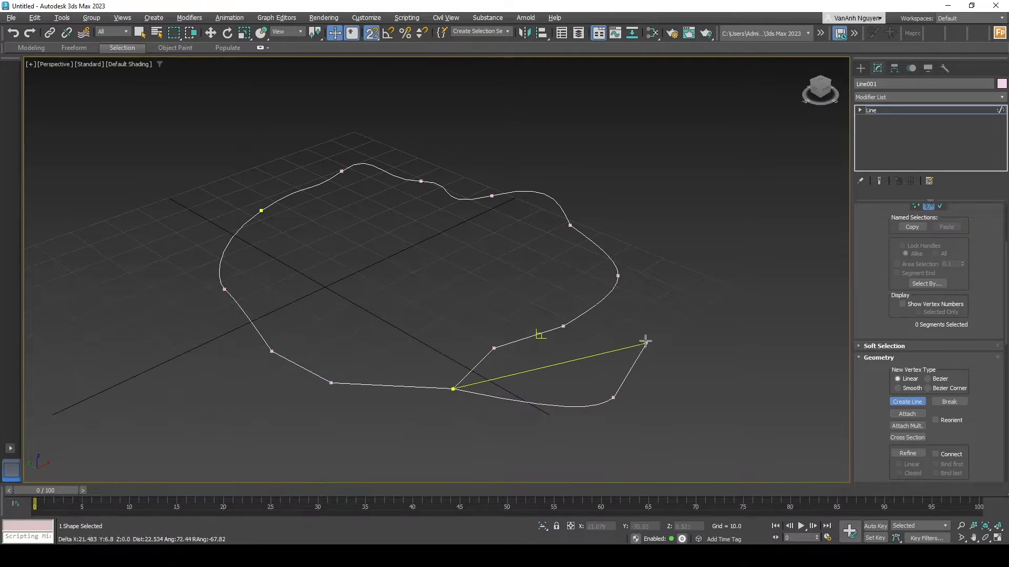
pyautogui.rightClick(517, 368)
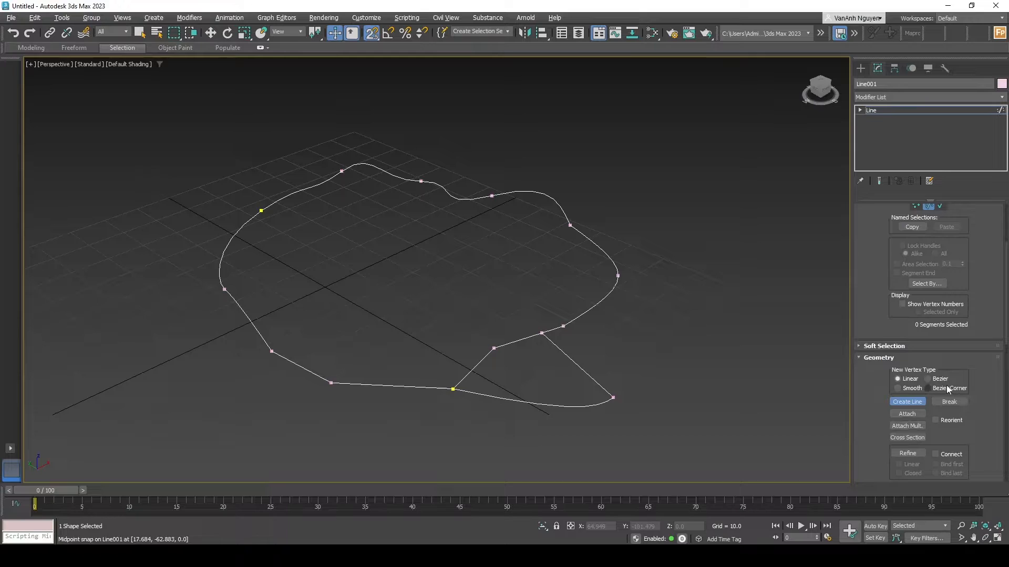
pyautogui.click(908, 401)
pyautogui.press('w')
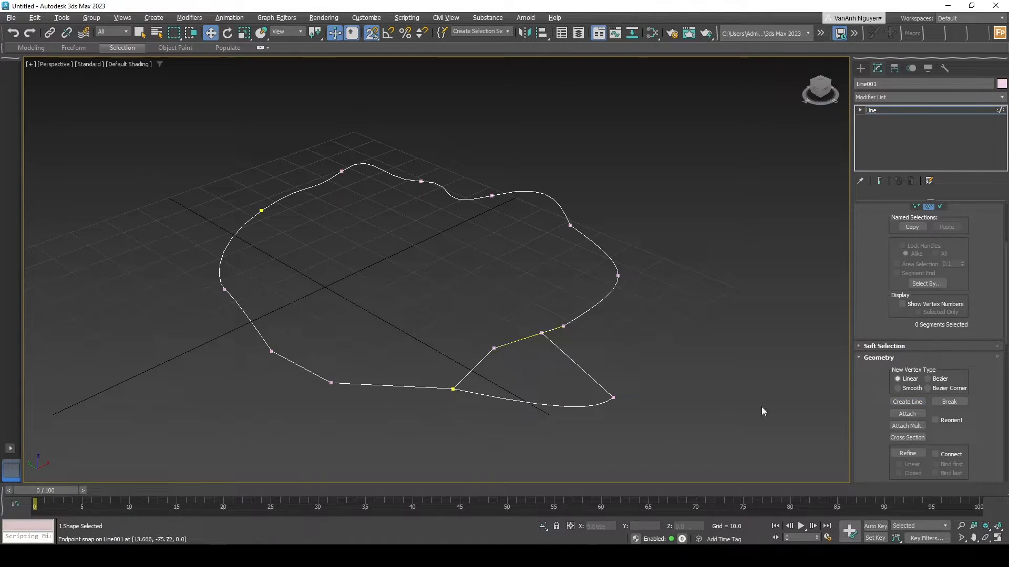
pyautogui.click(372, 32)
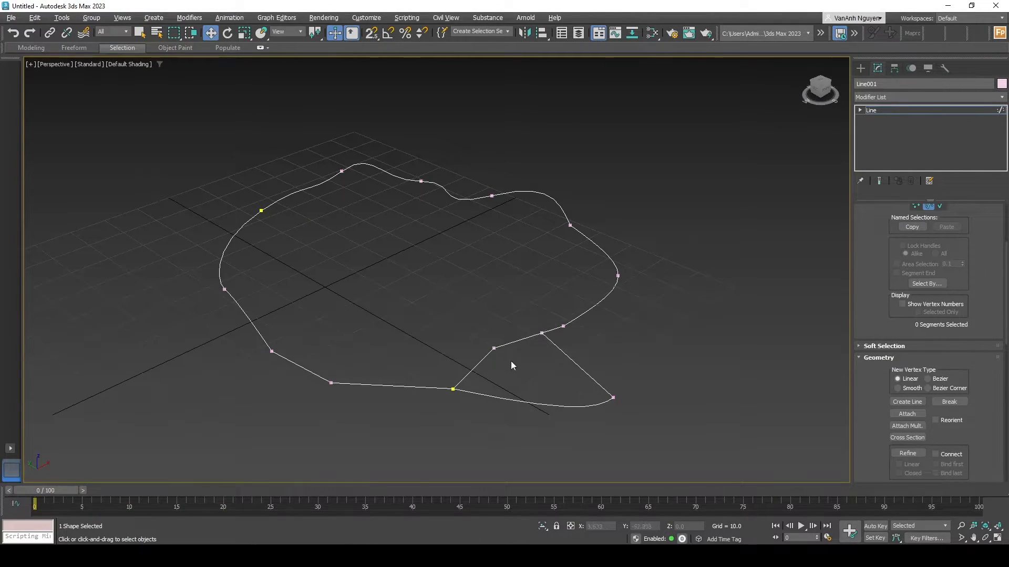
# Examine the added line's endpoints at vertex level and return to segment level.
pyautogui.scroll(3, 929, 248)
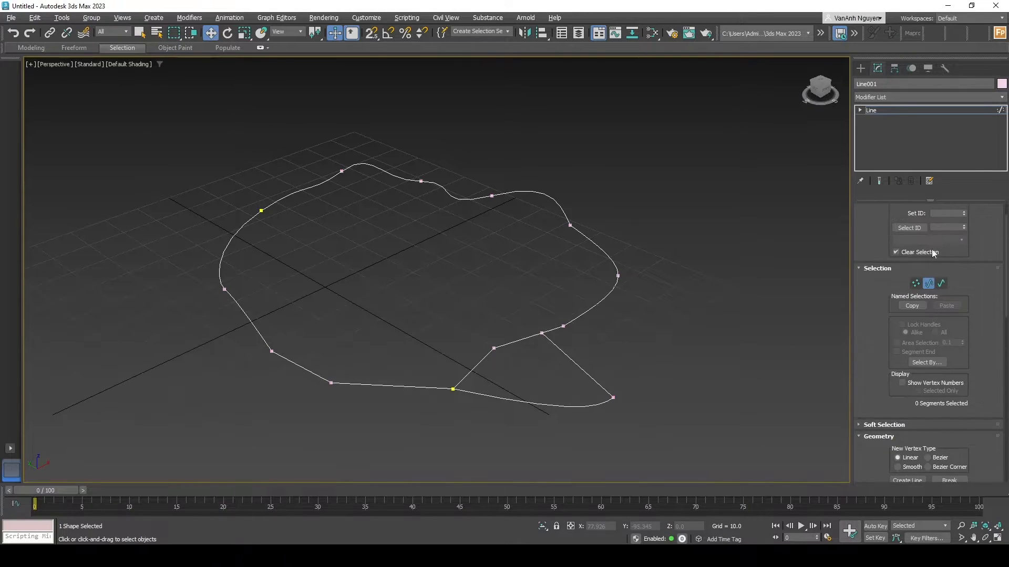
pyautogui.click(920, 284)
pyautogui.scroll(-3, 920, 285)
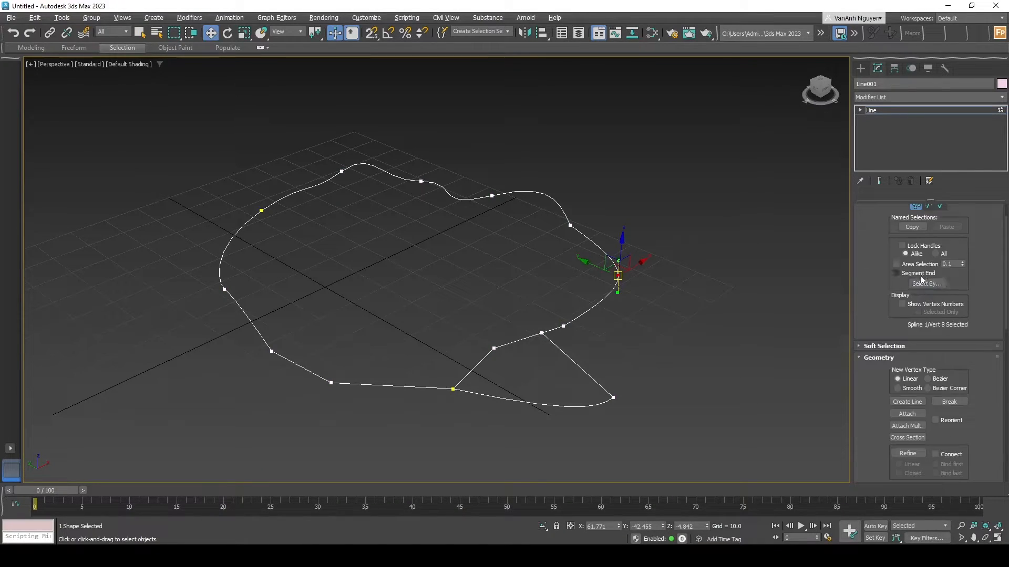
pyautogui.scroll(1, 566, 319)
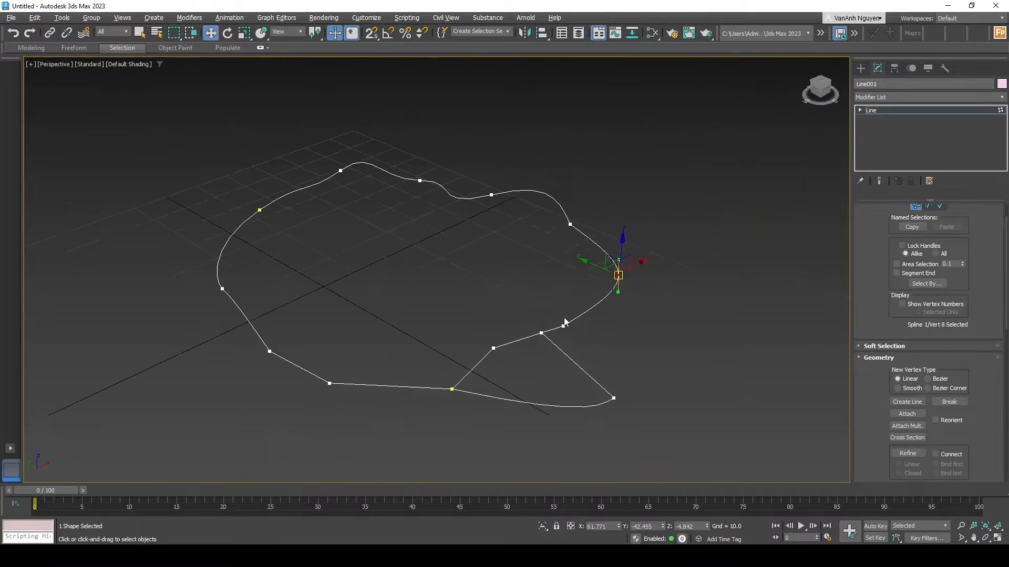
pyautogui.scroll(1, 918, 233)
pyautogui.click(925, 239)
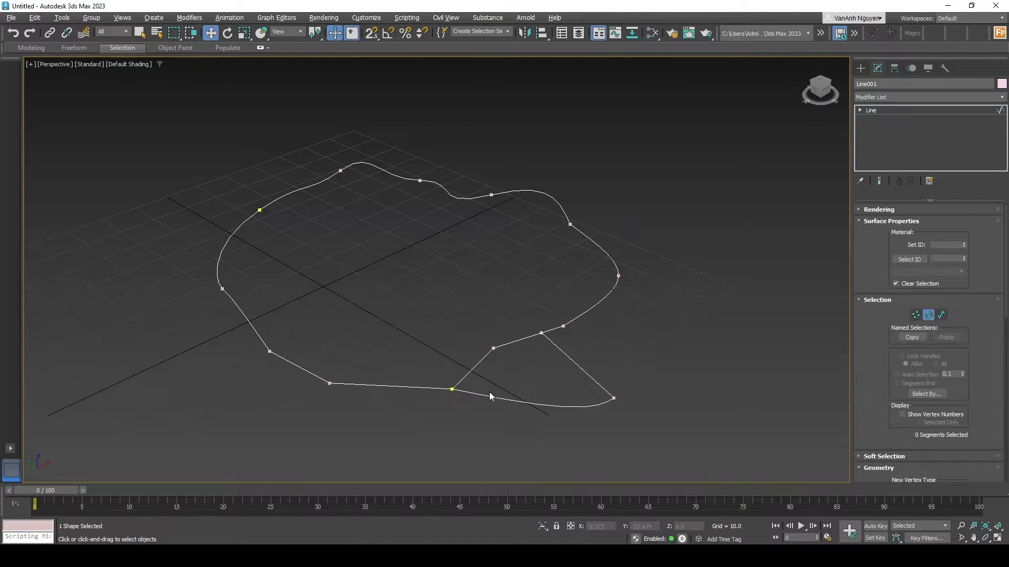
# Move the outline's lower-right segment and the added line's straight segment apart, and delete the outline segment between them.
pyautogui.click(481, 362)
pyautogui.moveTo(485, 348)
pyautogui.mouseDown()
pyautogui.moveTo(462, 318)
pyautogui.moveTo(473, 338)
pyautogui.moveTo(493, 343)
pyautogui.moveTo(480, 334)
pyautogui.mouseUp()
pyautogui.click(550, 343)
pyautogui.moveTo(541, 334)
pyautogui.mouseDown()
pyautogui.moveTo(566, 325)
pyautogui.moveTo(538, 343)
pyautogui.moveTo(562, 327)
pyautogui.moveTo(550, 341)
pyautogui.mouseUp()
pyautogui.scroll(-3, 948, 377)
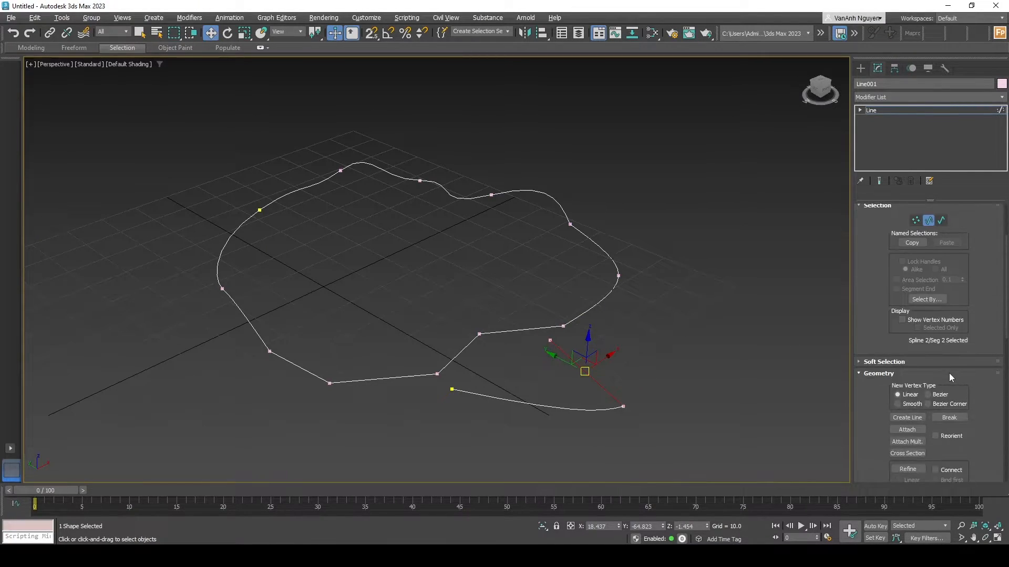
pyautogui.moveTo(549, 342); pyautogui.dragTo(571, 337)
pyautogui.click(480, 333)
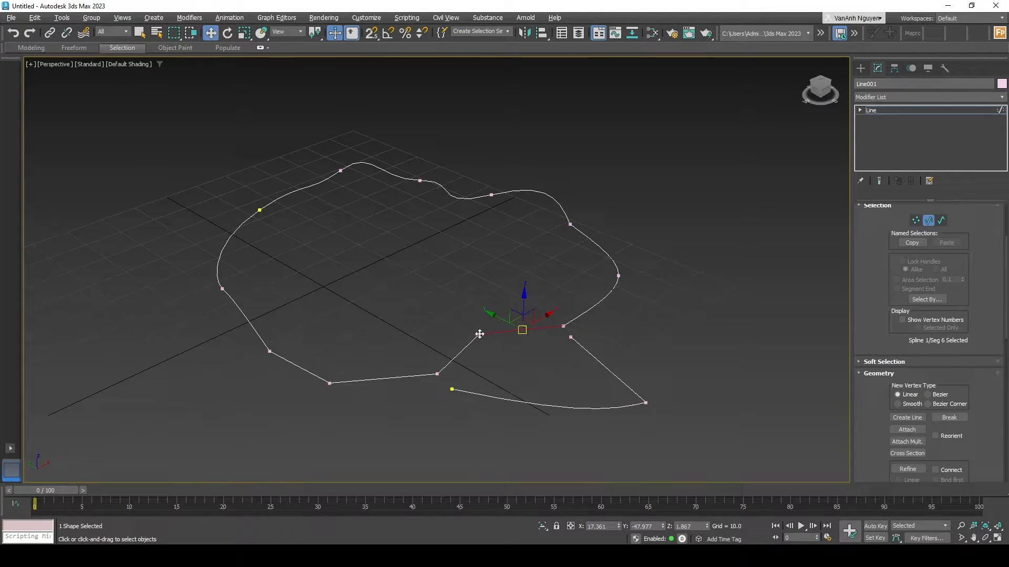
pyautogui.click(571, 338)
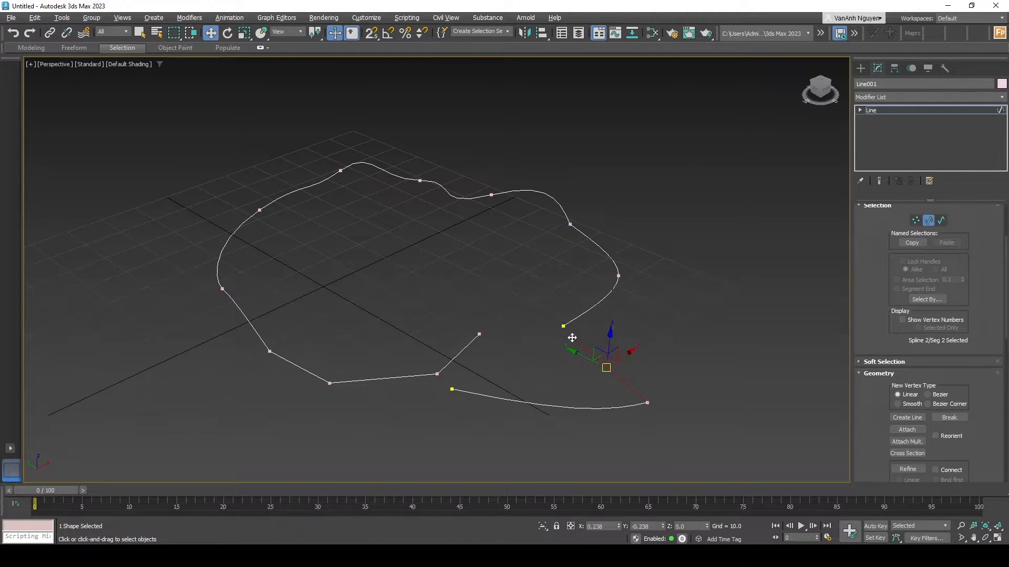
# Undo the edits back to the closed outline and slightly move the curved segment on its lower-right side outward.
pyautogui.scroll(-1, 938, 415)
pyautogui.scroll(-2, 919, 392)
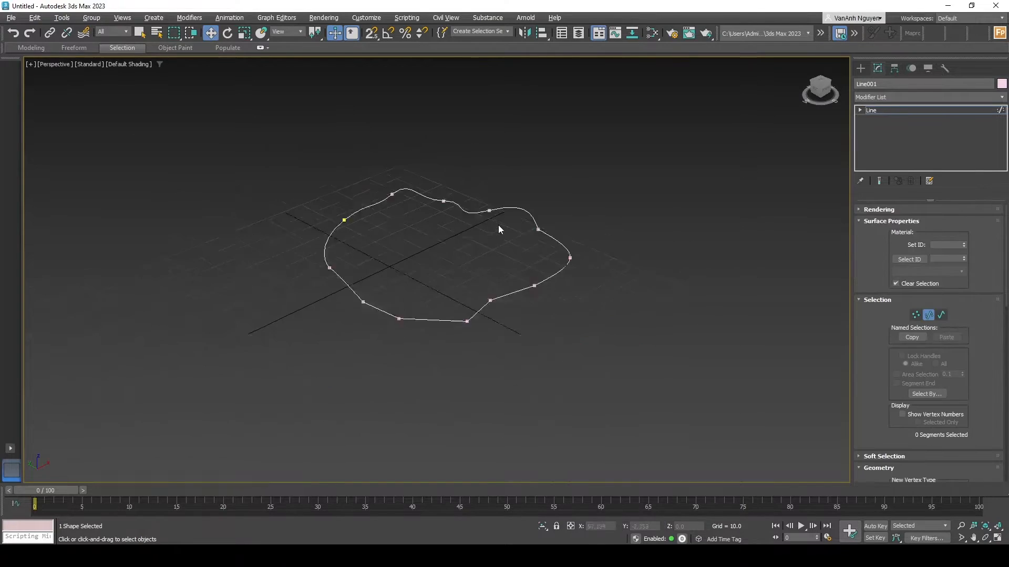
pyautogui.scroll(3, 533, 228)
pyautogui.scroll(-3, 533, 229)
pyautogui.scroll(3, 533, 228)
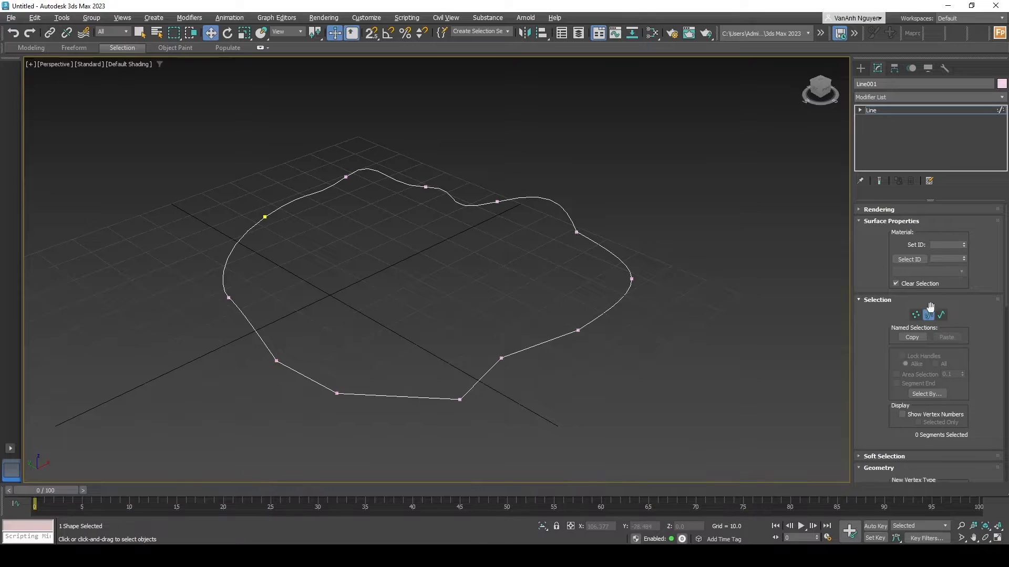
pyautogui.moveTo(631, 279)
pyautogui.mouseDown()
pyautogui.moveTo(664, 281)
pyautogui.moveTo(622, 279)
pyautogui.moveTo(640, 284)
pyautogui.mouseUp()
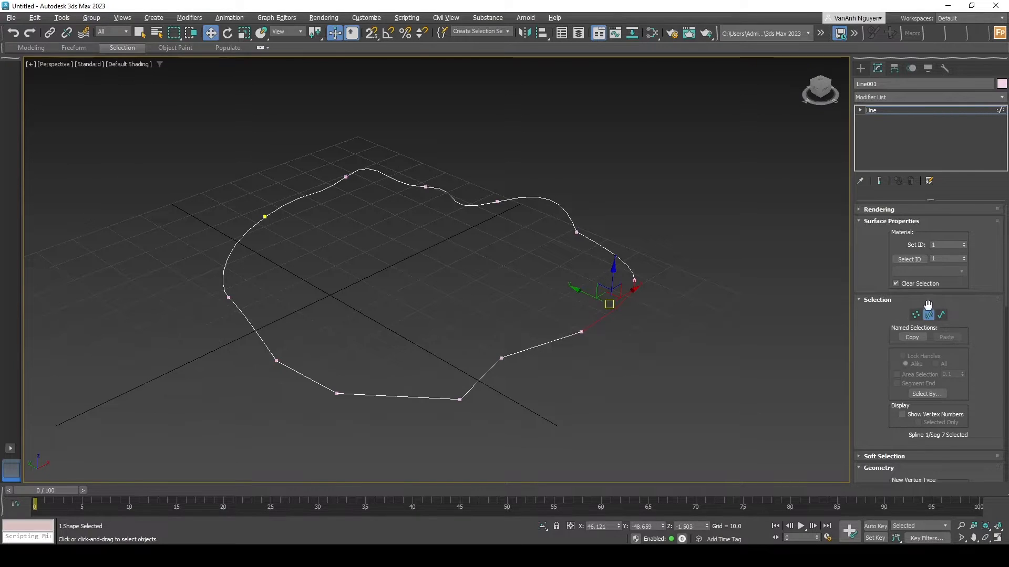
# At vertex level with snapping on, create a straight line from the upper-right vertex to the vertex just above the lowest one, then turn snapping off.
pyautogui.scroll(-5, 944, 365)
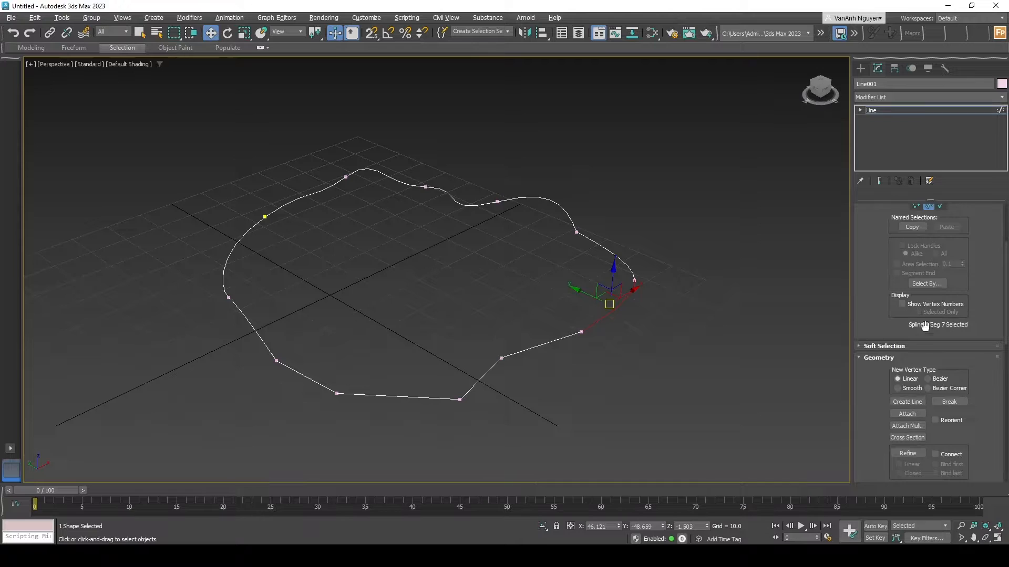
pyautogui.scroll(2, 925, 331)
pyautogui.click(915, 253)
pyautogui.scroll(-2, 914, 378)
pyautogui.click(907, 339)
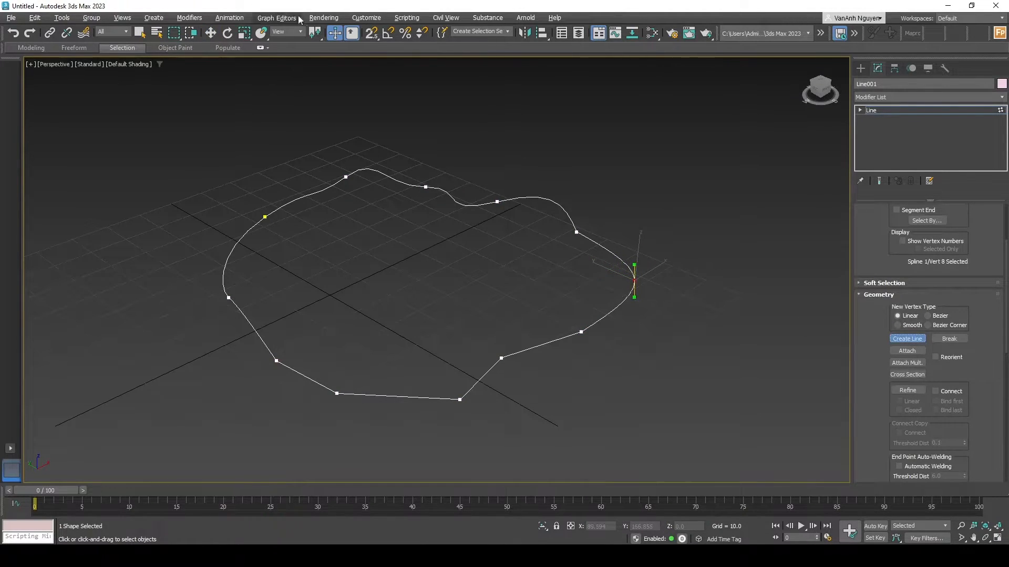
pyautogui.click(368, 33)
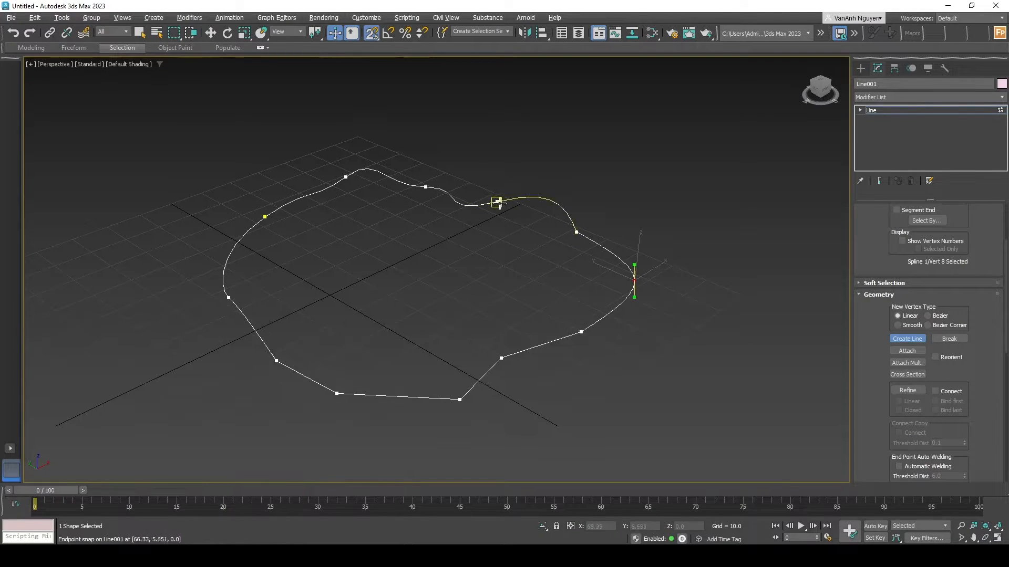
pyautogui.click(576, 232)
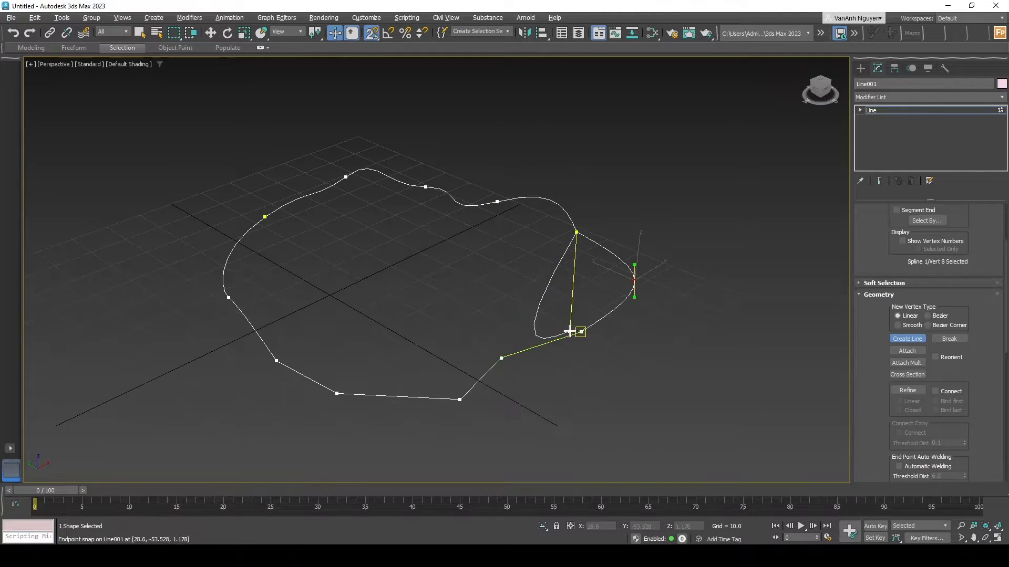
pyautogui.click(501, 357)
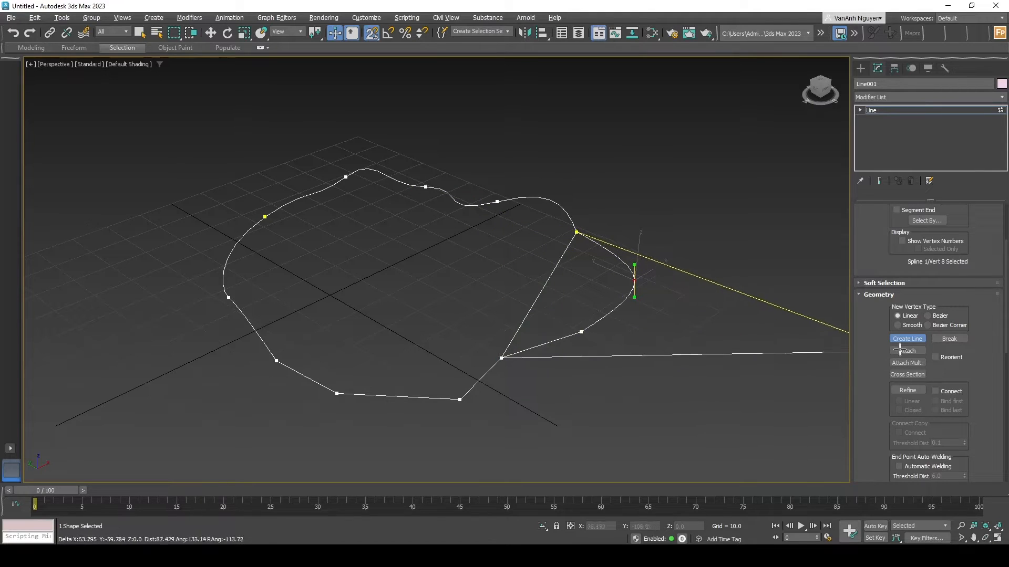
pyautogui.rightClick(434, 246)
pyautogui.click(372, 32)
pyautogui.click(906, 341)
# At segment level, delete the three outline segments lying outside the new straight line.
pyautogui.scroll(3, 920, 339)
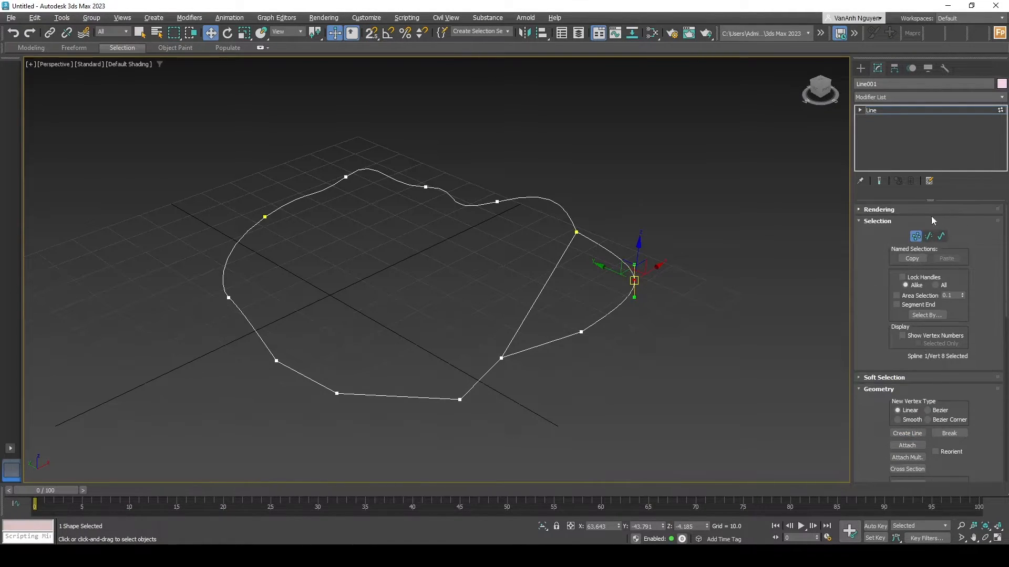
pyautogui.click(929, 257)
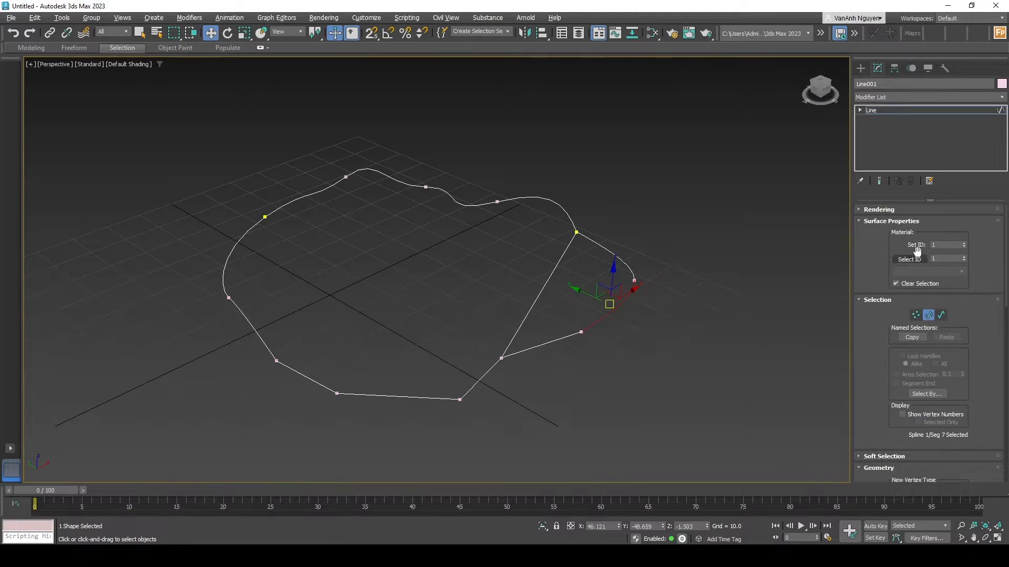
pyautogui.click(617, 344)
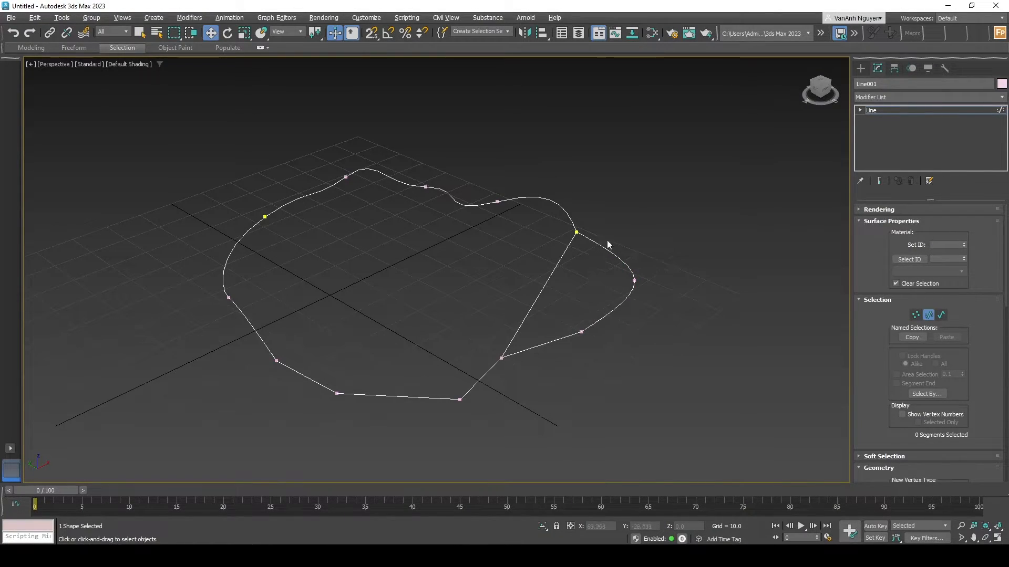
pyautogui.click(632, 291)
pyautogui.press('Delete')
pyautogui.click(626, 266)
pyautogui.press('Delete')
pyautogui.click(561, 339)
pyautogui.press('Delete')
# Try moving the new straight segment away from the outline's endpoints, then undo the moves.
pyautogui.moveTo(734, 377); pyautogui.dragTo(649, 346, button='middle')
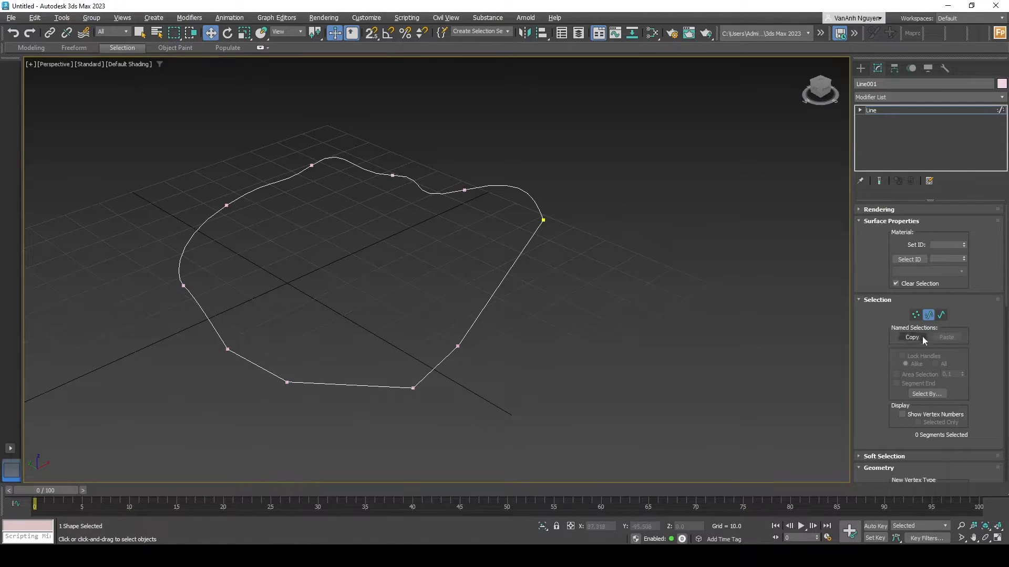
pyautogui.click(510, 271)
pyautogui.moveTo(506, 275)
pyautogui.mouseDown()
pyautogui.moveTo(536, 286)
pyautogui.moveTo(511, 279)
pyautogui.moveTo(520, 286)
pyautogui.mouseUp()
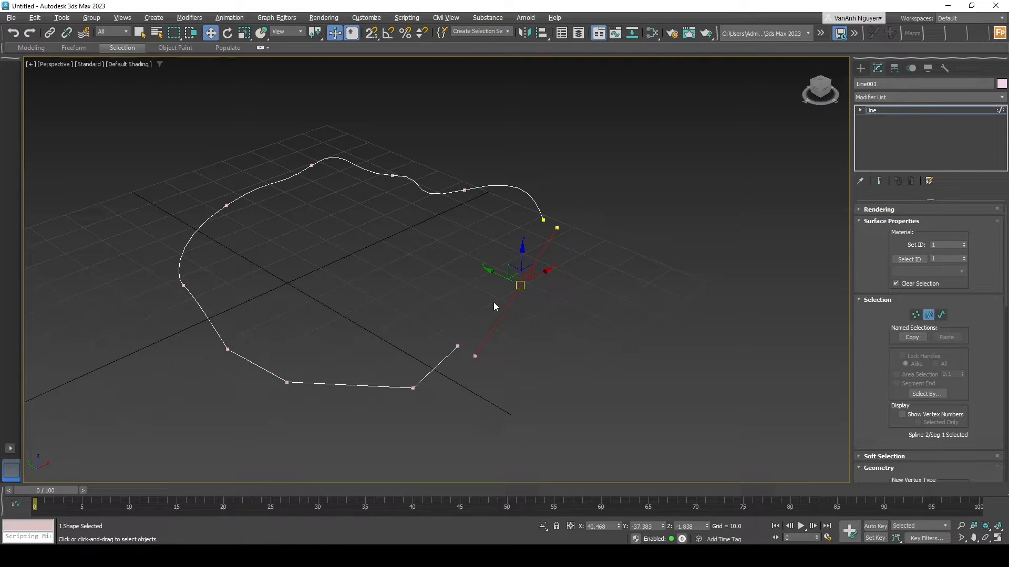
pyautogui.moveTo(518, 292); pyautogui.dragTo(492, 288)
pyautogui.click(587, 213)
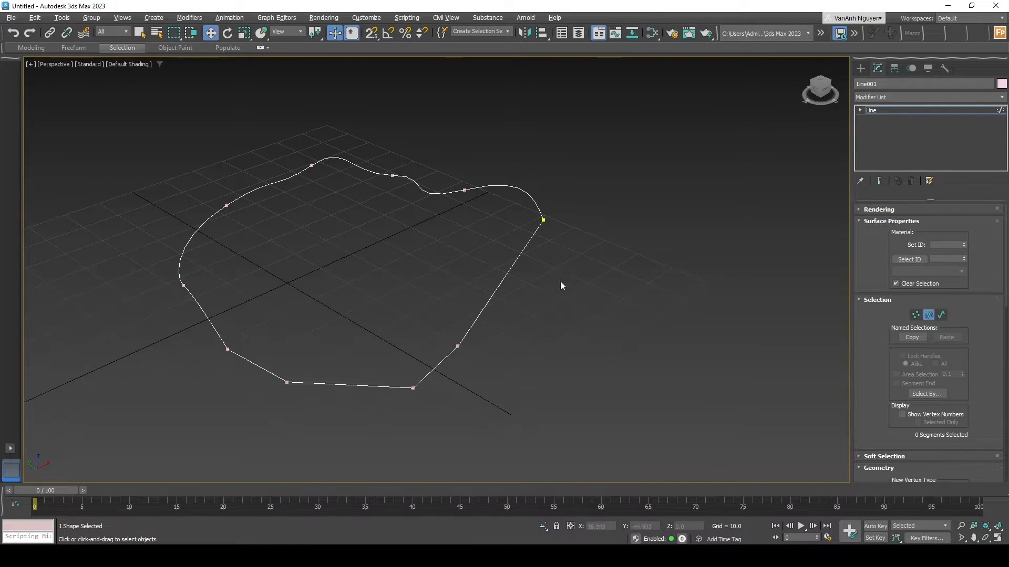
# Try Automatic Welding with a threshold distance of 2.0 by pulling the straight segment off the outline and moving it back toward the endpoints.
pyautogui.scroll(-4, 935, 399)
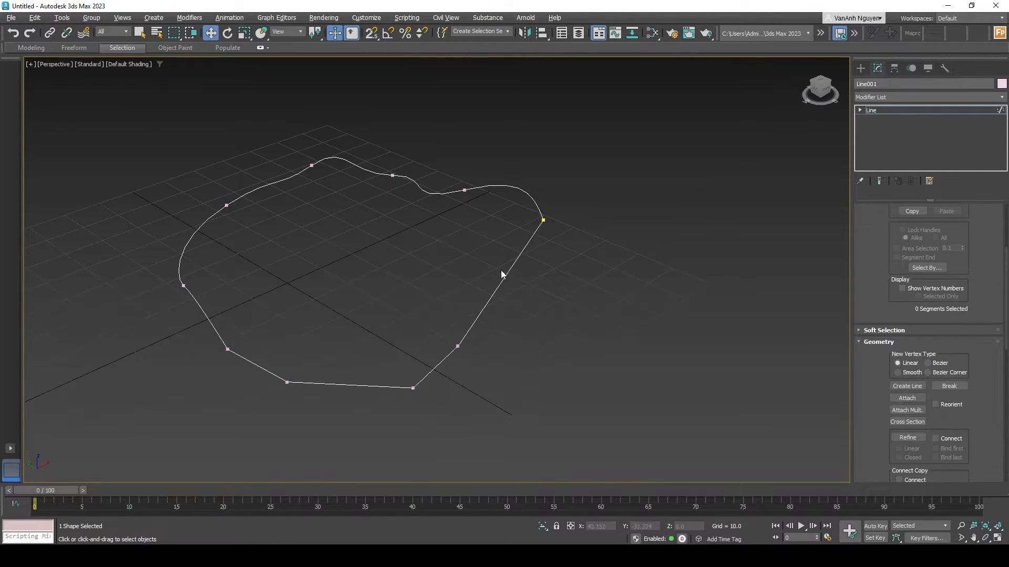
pyautogui.moveTo(504, 276); pyautogui.dragTo(521, 283)
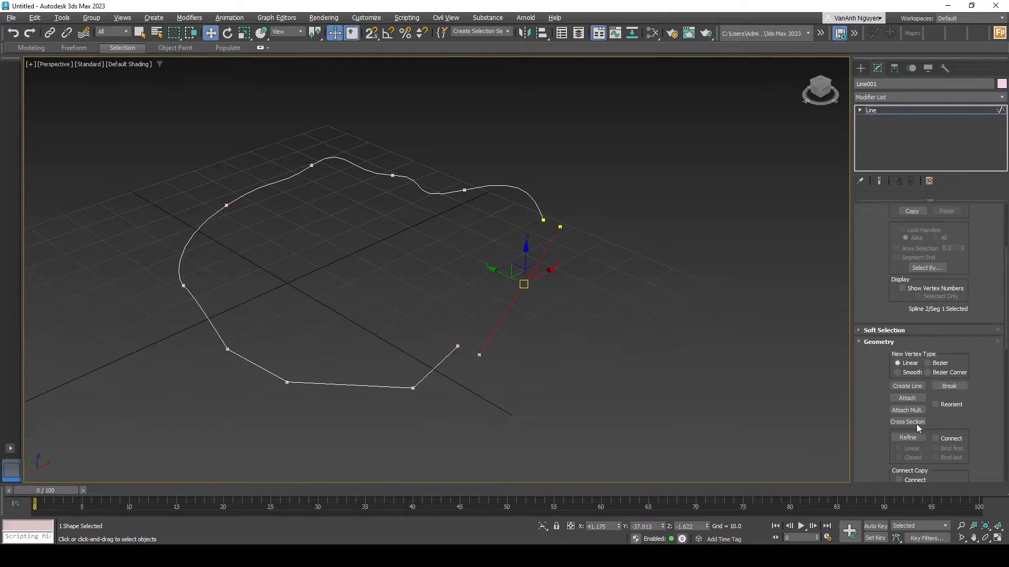
pyautogui.scroll(-1, 923, 415)
pyautogui.scroll(-2, 923, 415)
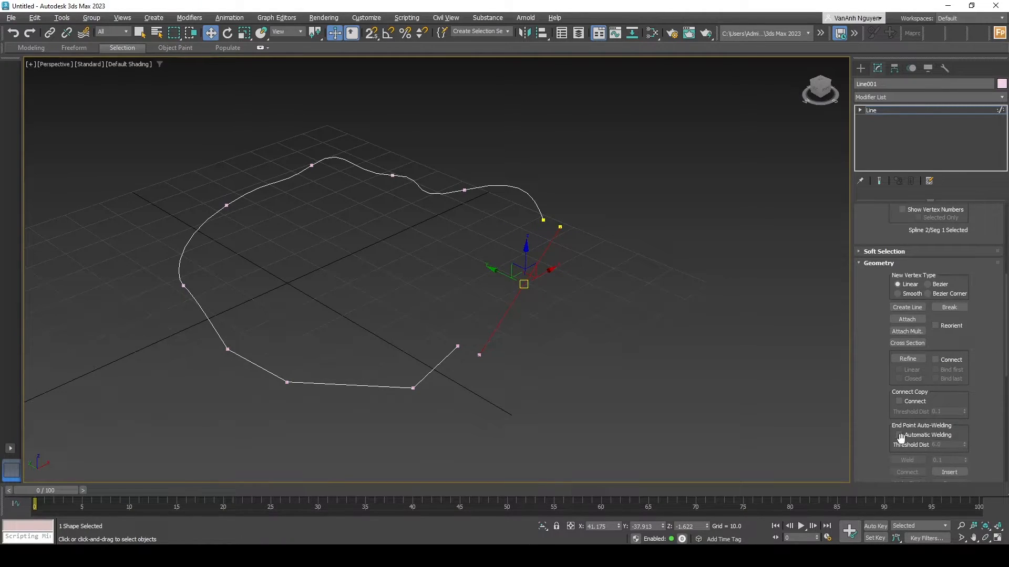
pyautogui.click(899, 435)
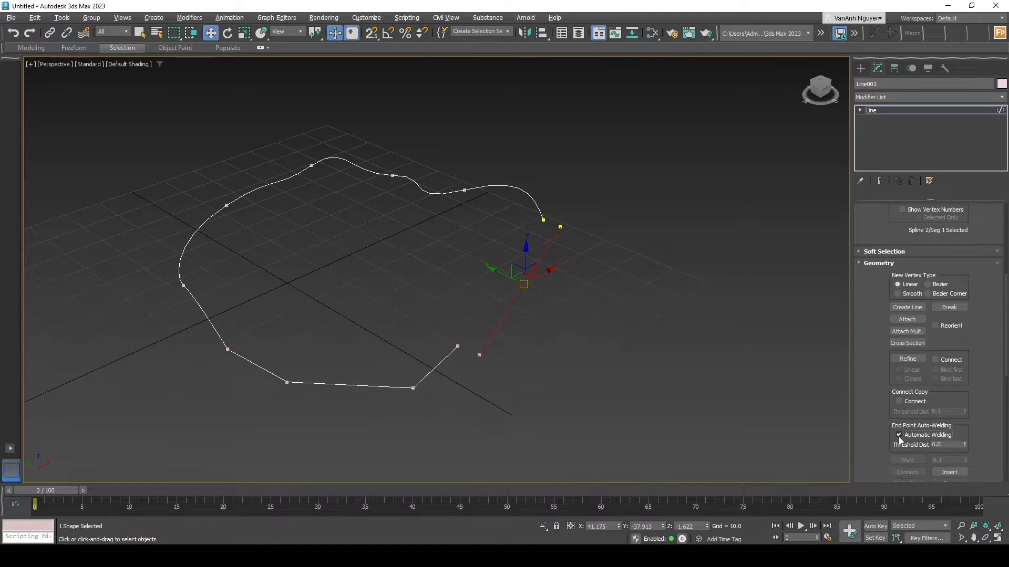
pyautogui.click(951, 472)
pyautogui.click(964, 443)
pyautogui.moveTo(478, 355)
pyautogui.mouseDown()
pyautogui.moveTo(457, 345)
pyautogui.moveTo(470, 351)
pyautogui.mouseUp()
# Look through the segment-level Selection and Geometry settings of the outline.
pyautogui.scroll(4, 931, 375)
pyautogui.scroll(-2, 933, 365)
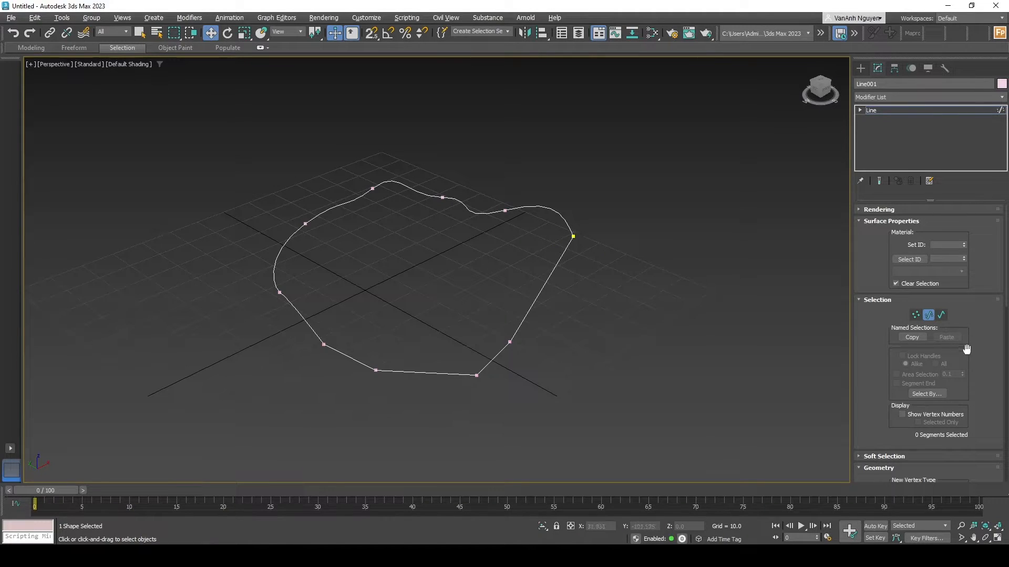
pyautogui.scroll(-3, 914, 368)
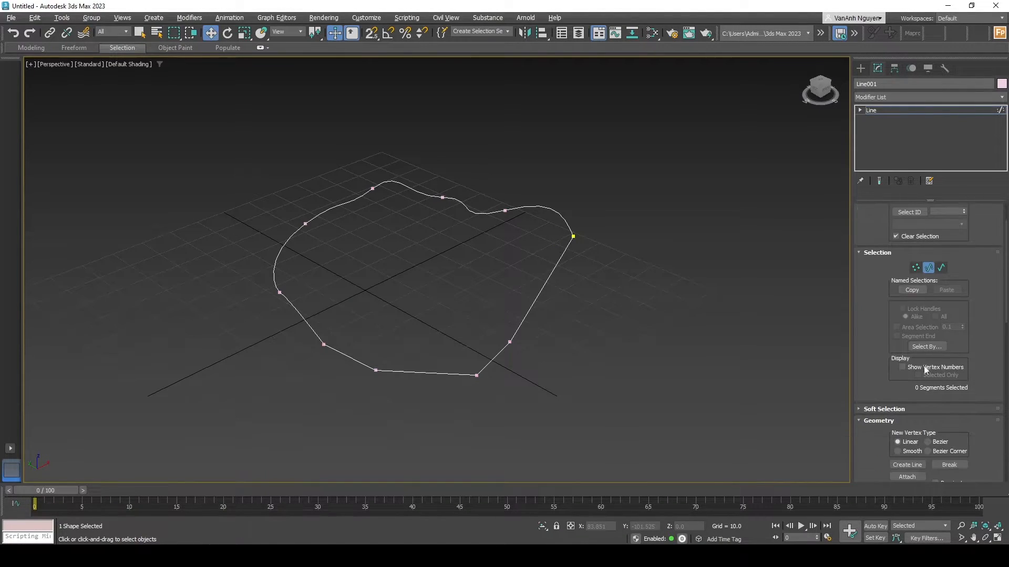
pyautogui.scroll(-1, 909, 342)
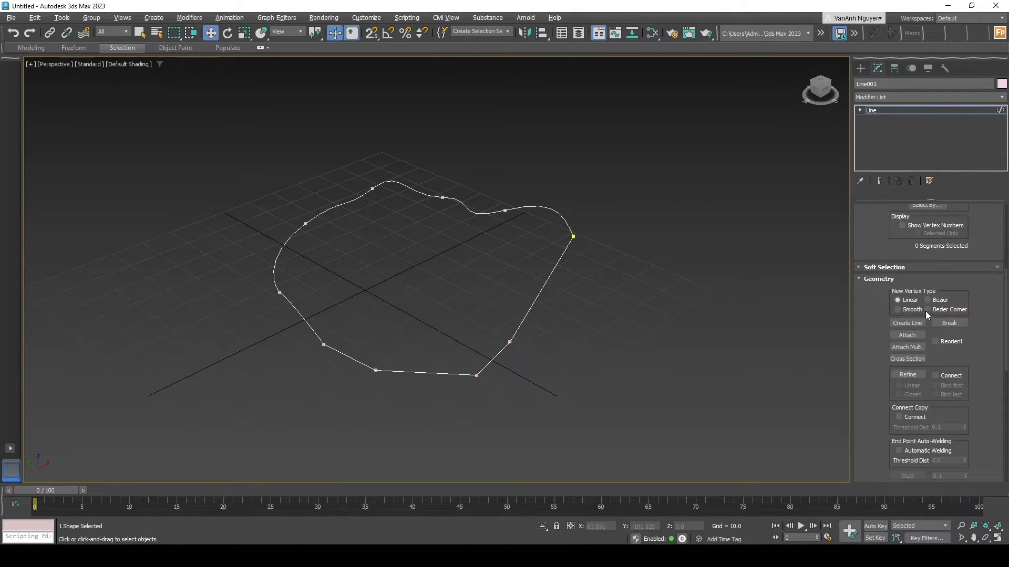
pyautogui.scroll(3, 938, 354)
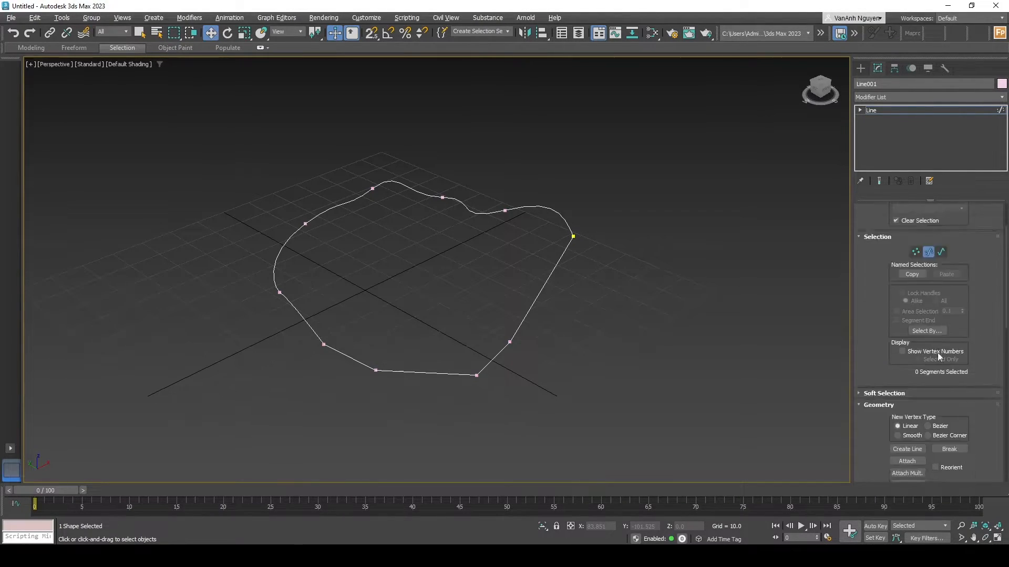
pyautogui.scroll(-2, 917, 331)
pyautogui.scroll(-2, 919, 355)
pyautogui.scroll(-1, 912, 371)
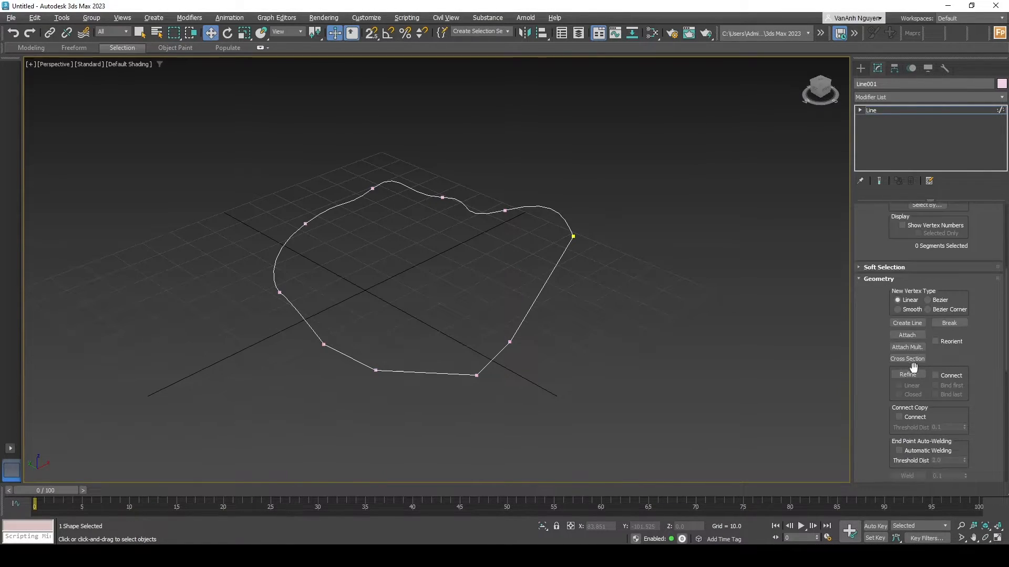
# Enable Automatic Welding with a threshold distance of 2.0 and try moving the straight segment off the outline.
pyautogui.scroll(-1, 914, 363)
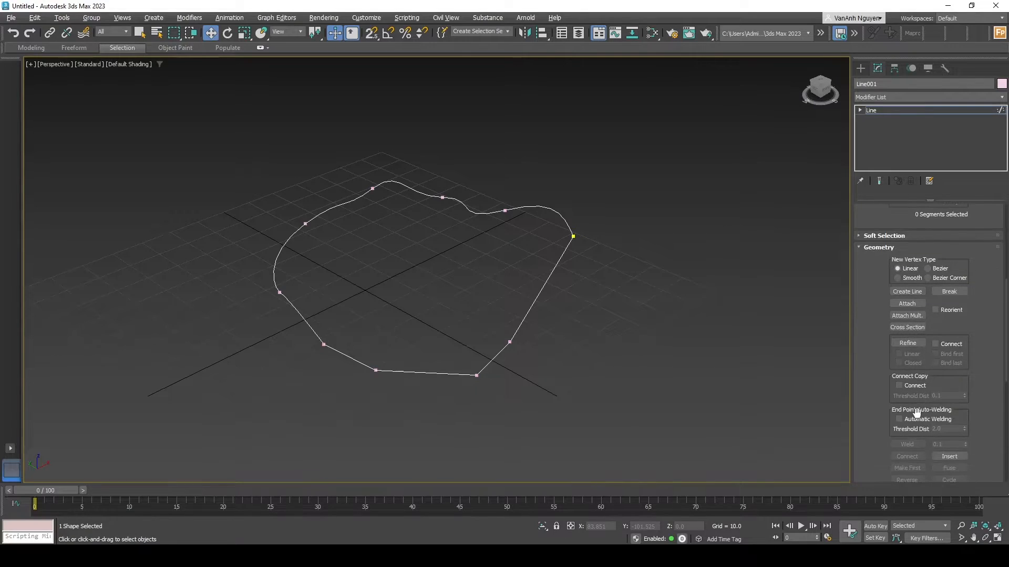
pyautogui.scroll(-1, 918, 412)
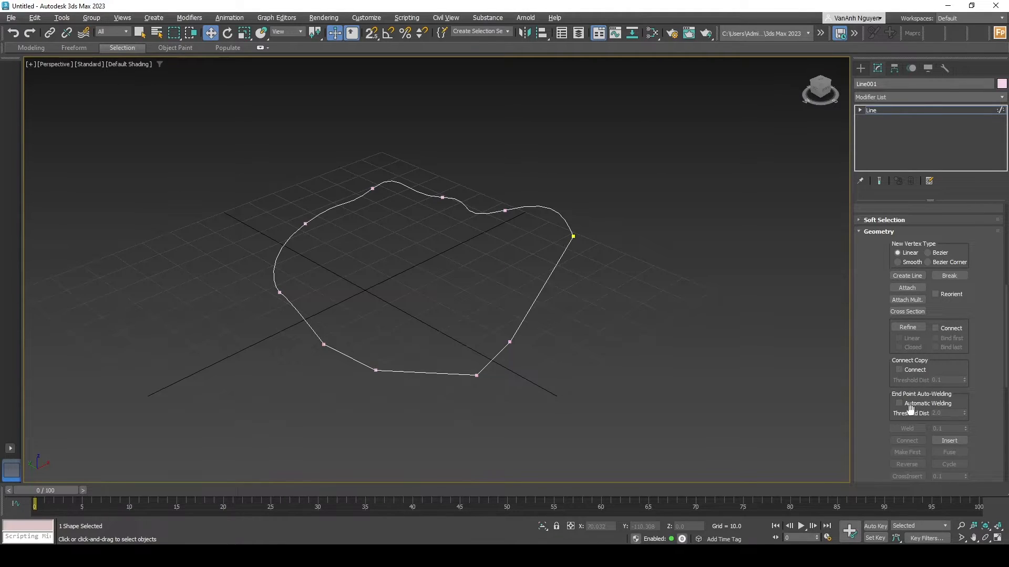
pyautogui.scroll(-2, 911, 413)
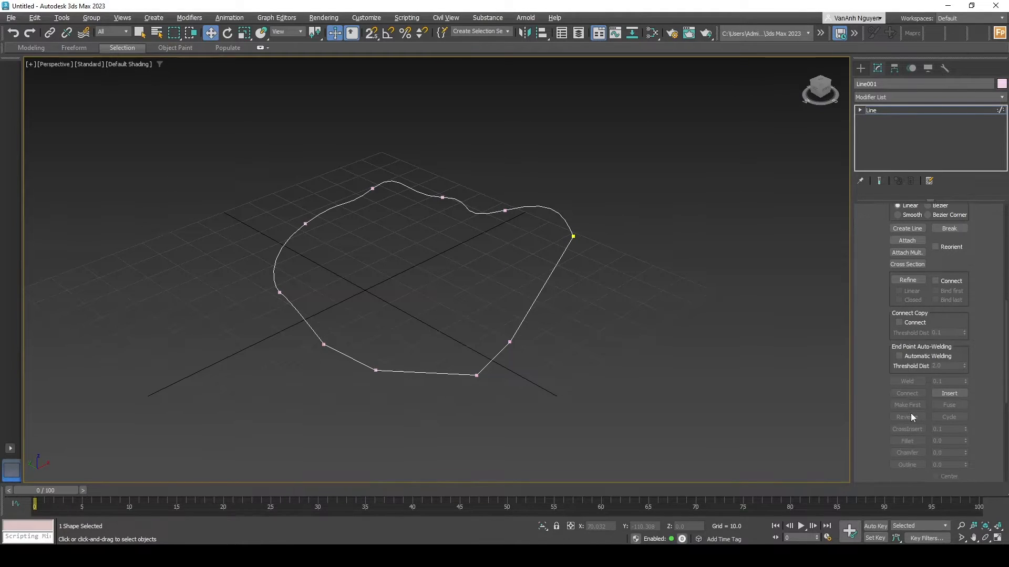
pyautogui.click(907, 356)
pyautogui.click(572, 236)
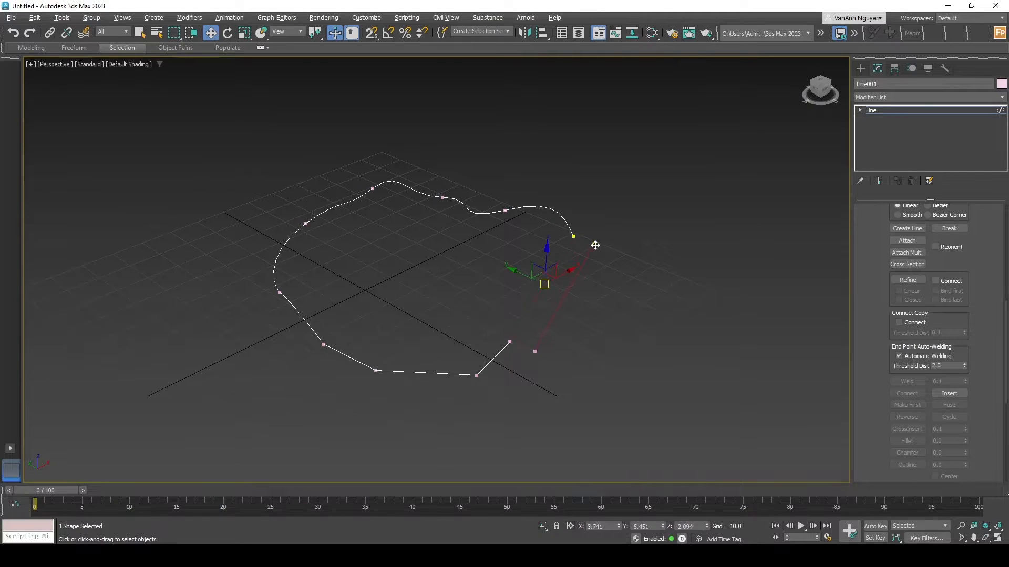
pyautogui.click(621, 256)
# At vertex level, weld the overlapping vertices at the upper end of the straight segment with a 0.1 threshold.
pyautogui.scroll(5, 935, 328)
pyautogui.click(915, 299)
pyautogui.scroll(-3, 937, 361)
pyautogui.scroll(-2, 931, 372)
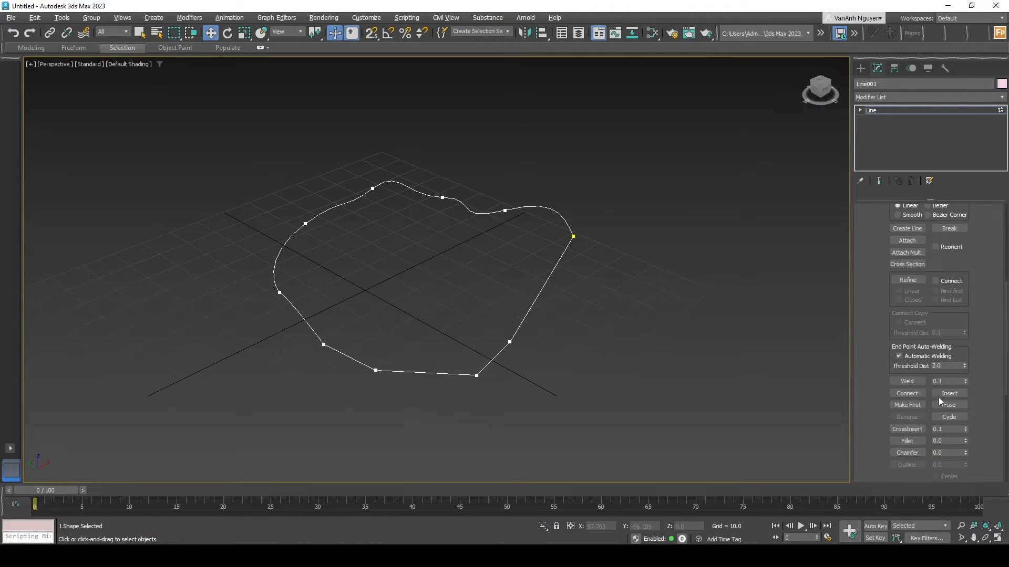
pyautogui.moveTo(600, 262); pyautogui.dragTo(556, 224)
pyautogui.click(916, 383)
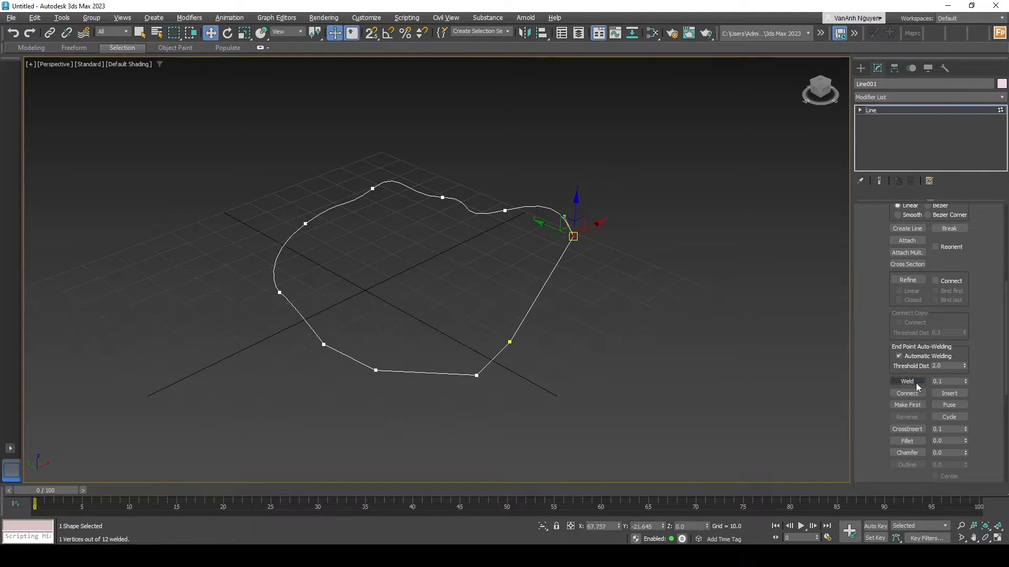
# Try to weld the vertices at the lower end of the straight segment with the 0.1 threshold.
pyautogui.click(574, 308)
pyautogui.moveTo(484, 330); pyautogui.dragTo(484, 329)
pyautogui.click(904, 381)
# Select the vertex at the upper end of the straight segment, toggle Automatic Welding off and on, and clear the selection.
pyautogui.click(572, 299)
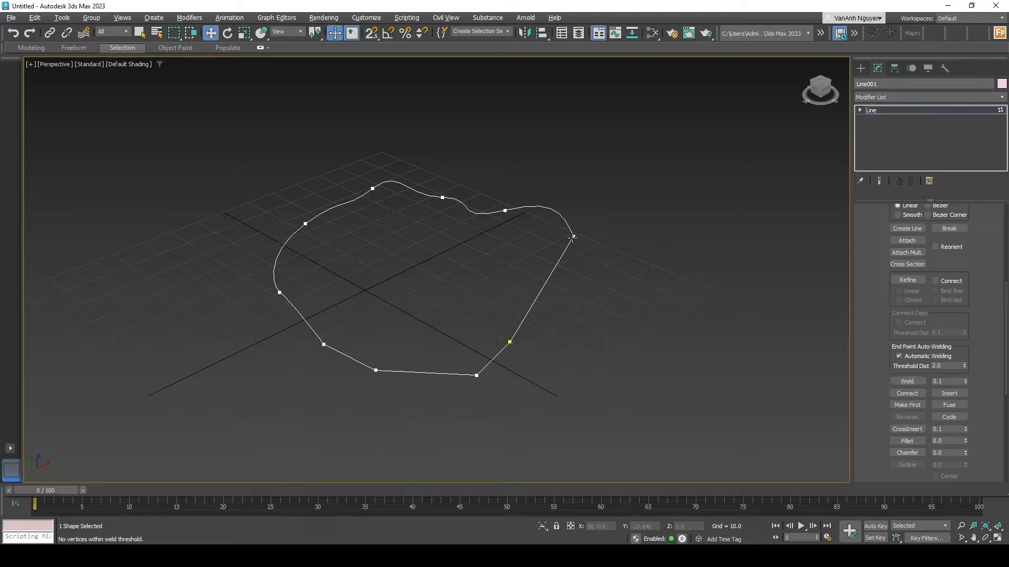
pyautogui.moveTo(573, 237)
pyautogui.mouseDown()
pyautogui.moveTo(597, 254)
pyautogui.moveTo(599, 241)
pyautogui.moveTo(571, 243)
pyautogui.moveTo(639, 255)
pyautogui.moveTo(546, 225)
pyautogui.moveTo(607, 284)
pyautogui.moveTo(589, 245)
pyautogui.moveTo(573, 237)
pyautogui.mouseUp()
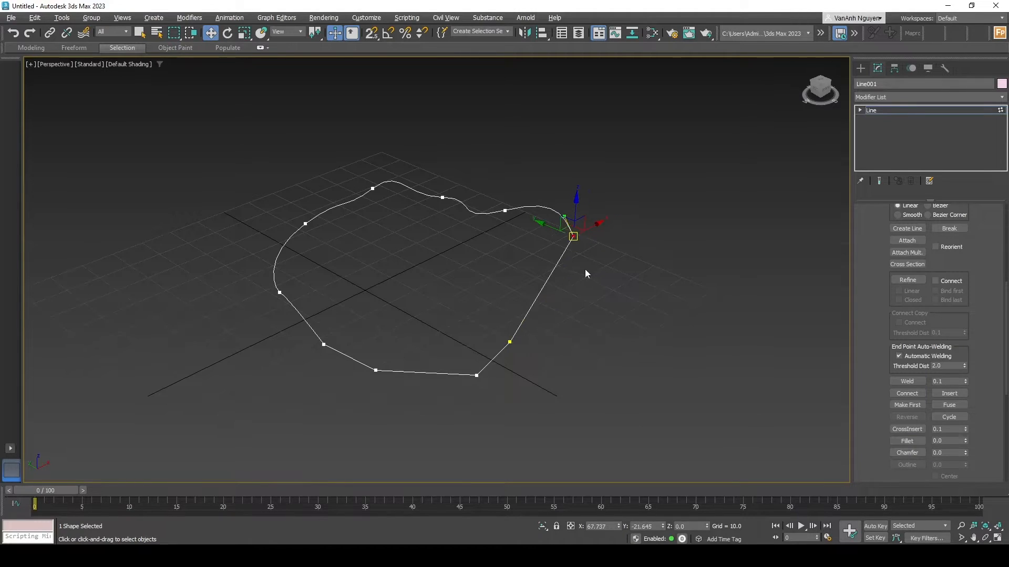
pyautogui.click(899, 356)
pyautogui.click(900, 357)
pyautogui.click(671, 310)
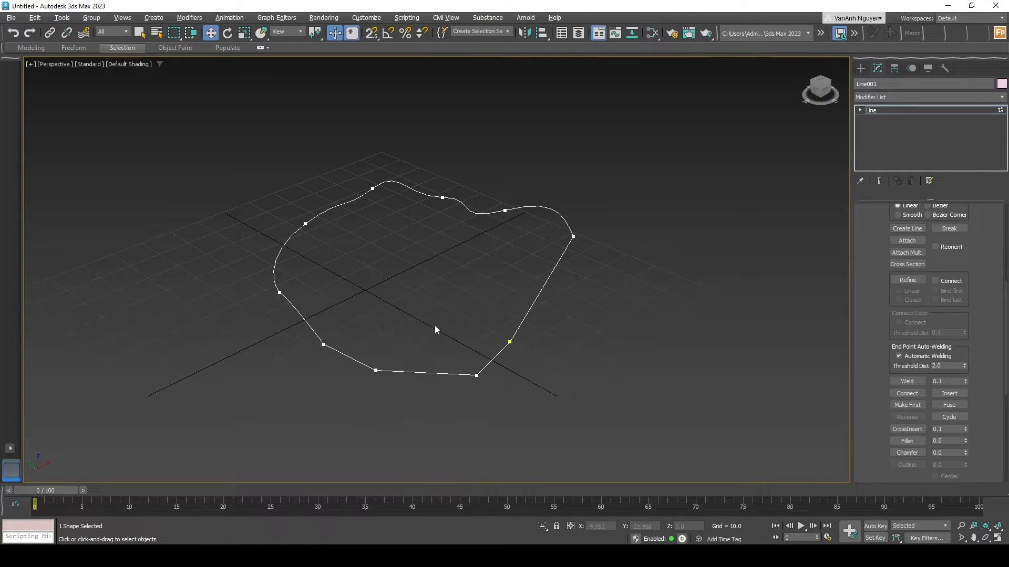
# Nudge the vertex at the lower end of the straight segment and break the outline at that vertex.
pyautogui.scroll(2, 908, 338)
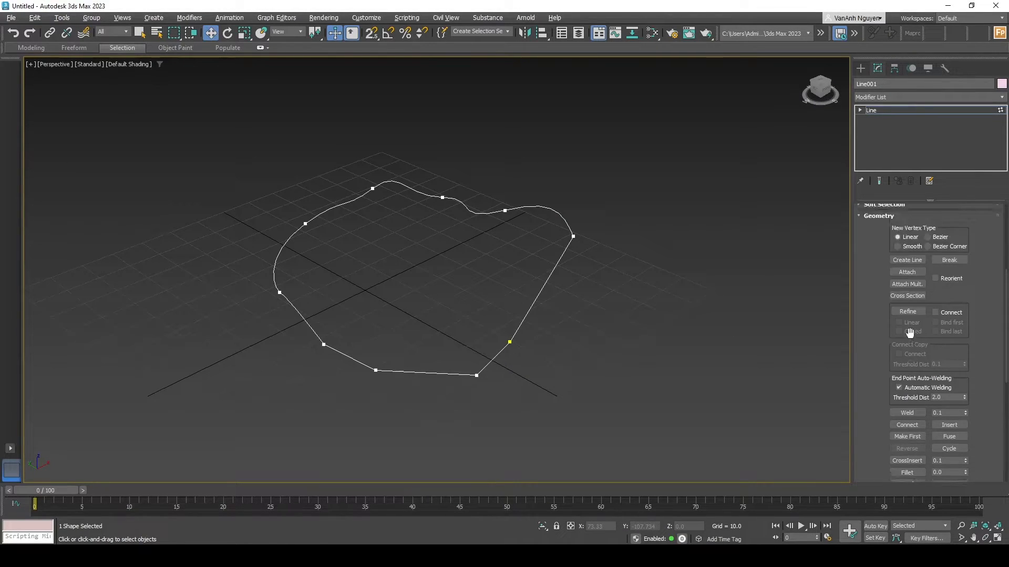
pyautogui.click(949, 260)
pyautogui.scroll(3, 942, 313)
pyautogui.scroll(3, 942, 313)
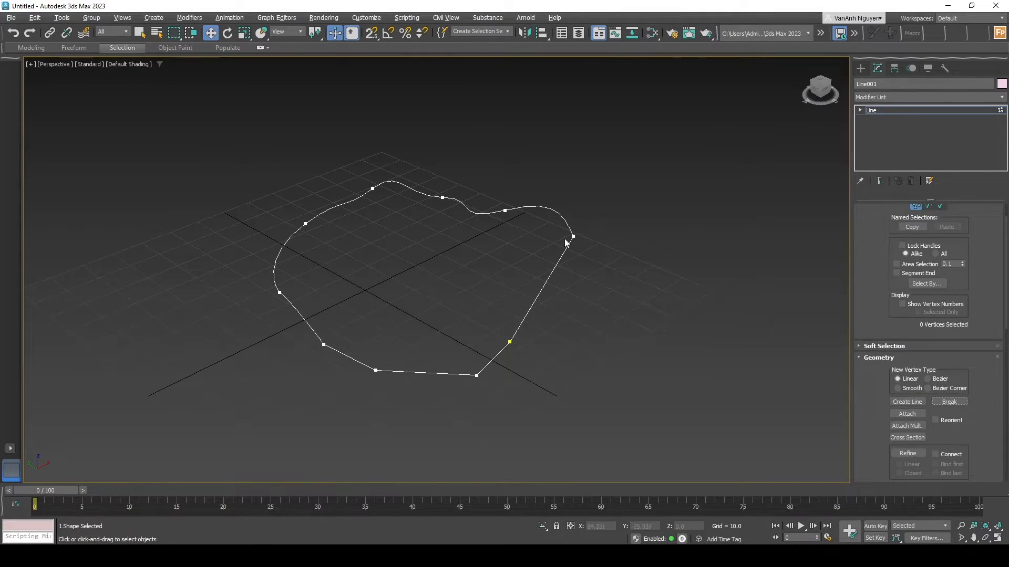
pyautogui.click(508, 341)
pyautogui.scroll(2, 934, 331)
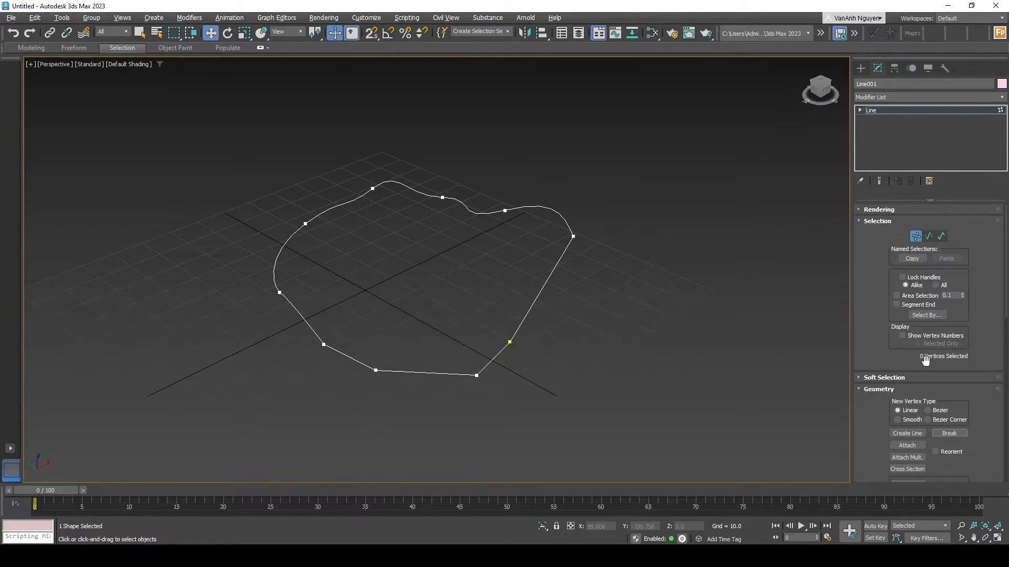
pyautogui.click(509, 342)
pyautogui.moveTo(510, 342)
pyautogui.mouseDown()
pyautogui.moveTo(522, 352)
pyautogui.moveTo(507, 340)
pyautogui.mouseUp()
pyautogui.scroll(-3, 923, 389)
pyautogui.scroll(3, 917, 387)
pyautogui.scroll(-2, 930, 387)
pyautogui.click(948, 354)
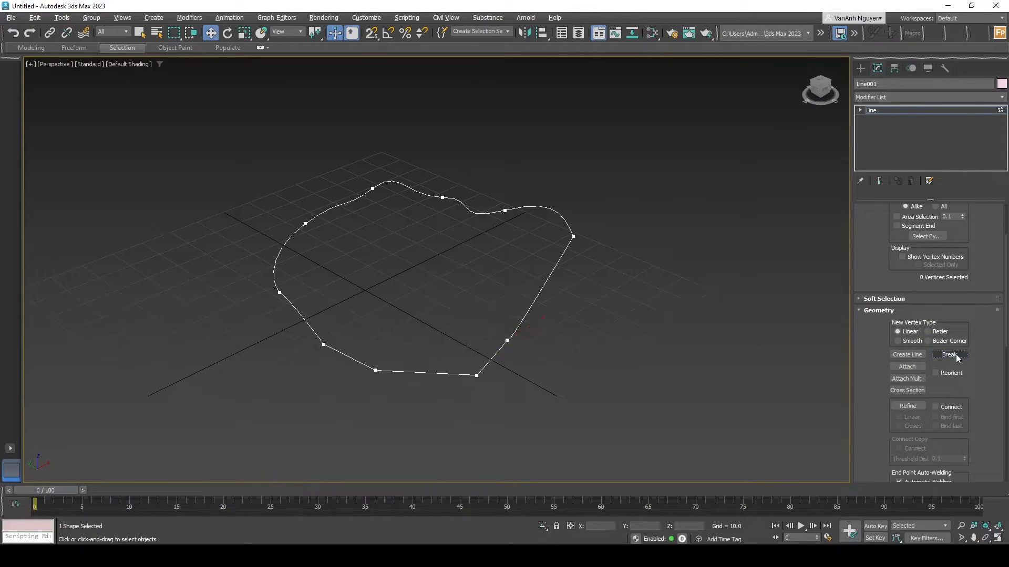
# Pull one of the broken endpoints away from the outline, then undo the move and the break.
pyautogui.moveTo(510, 339)
pyautogui.mouseDown()
pyautogui.moveTo(551, 346)
pyautogui.moveTo(463, 317)
pyautogui.moveTo(522, 344)
pyautogui.moveTo(480, 320)
pyautogui.moveTo(528, 386)
pyautogui.moveTo(522, 355)
pyautogui.mouseUp()
pyautogui.hotkey('ctrl', 'z')
pyautogui.hotkey('ctrl', 'z')
pyautogui.hotkey('ctrl', 'z')
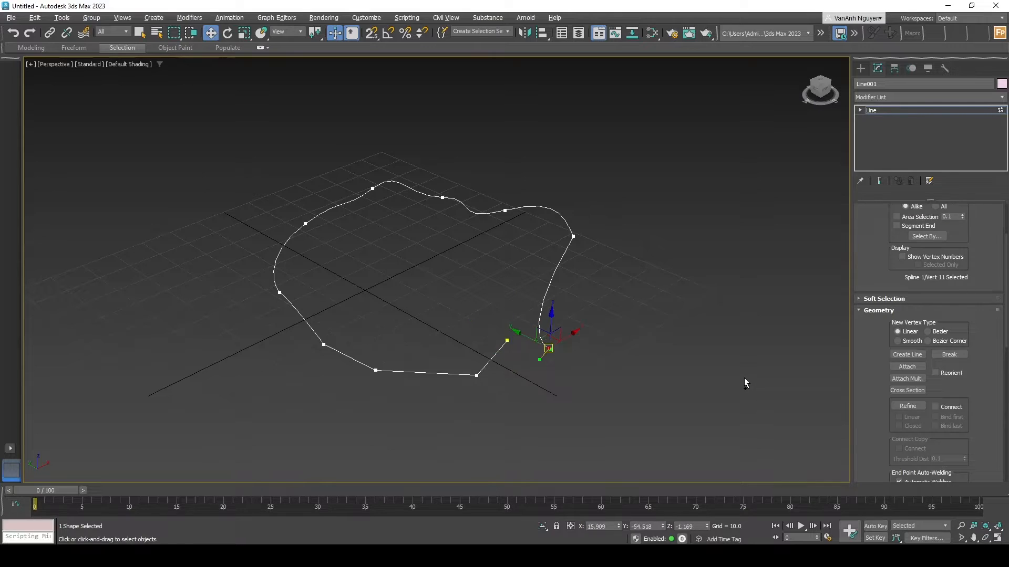
pyautogui.click(722, 383)
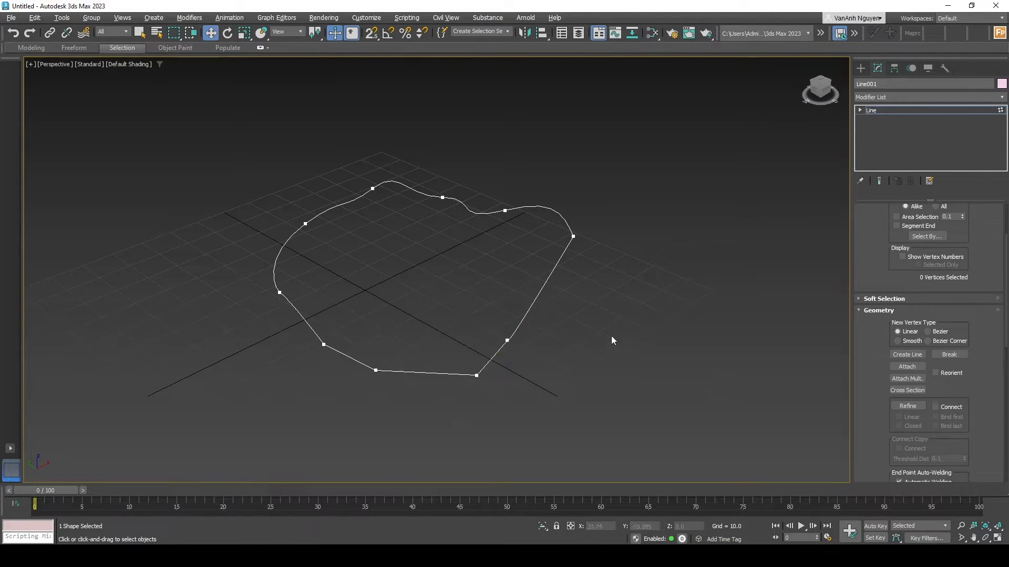
# Move the vertex at the lower end of the straight segment slightly outward.
pyautogui.click(508, 341)
pyautogui.moveTo(508, 341)
pyautogui.mouseDown()
pyautogui.moveTo(532, 350)
pyautogui.moveTo(518, 342)
pyautogui.mouseUp()
pyautogui.scroll(1, 948, 389)
pyautogui.scroll(5, 947, 390)
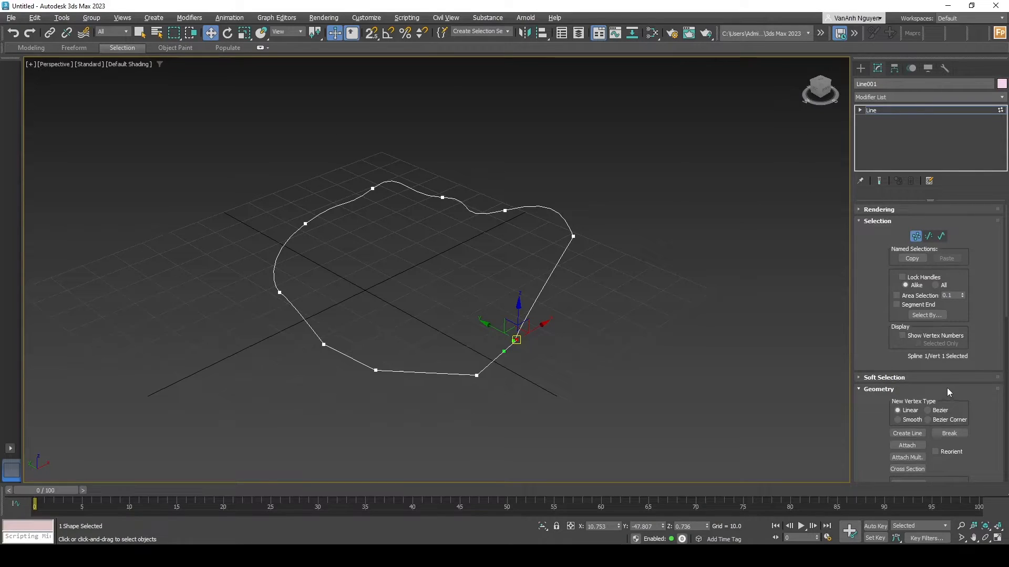
# Open the Attach Multiple list for the outline and close it without attaching any shape.
pyautogui.scroll(-4, 947, 388)
pyautogui.scroll(-3, 926, 374)
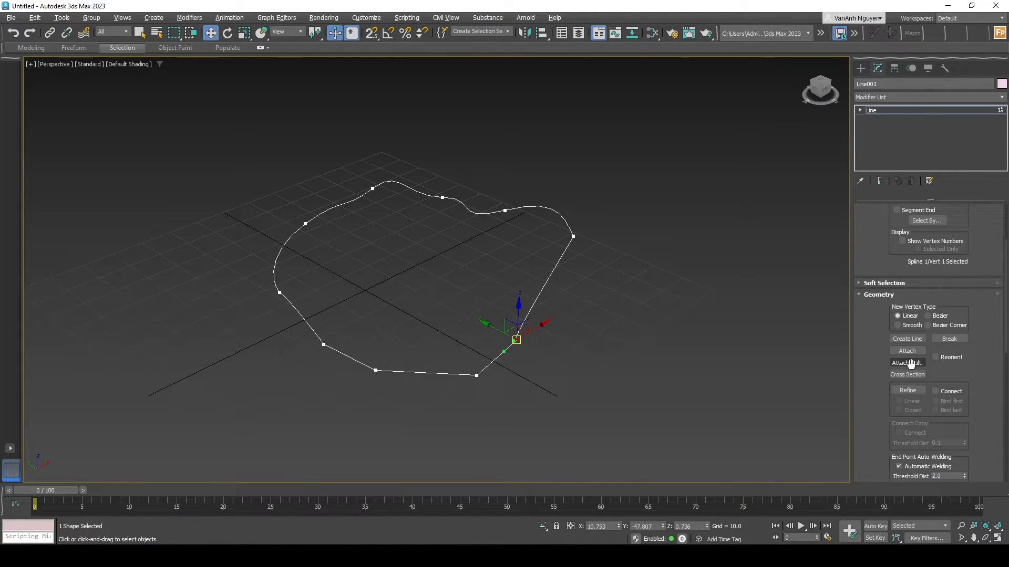
pyautogui.scroll(-1, 911, 365)
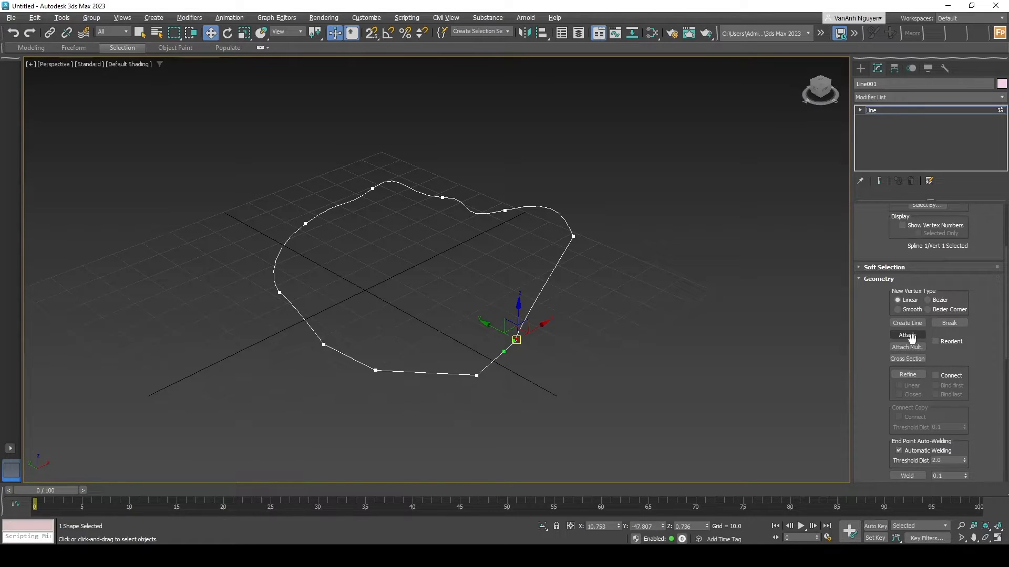
pyautogui.click(907, 347)
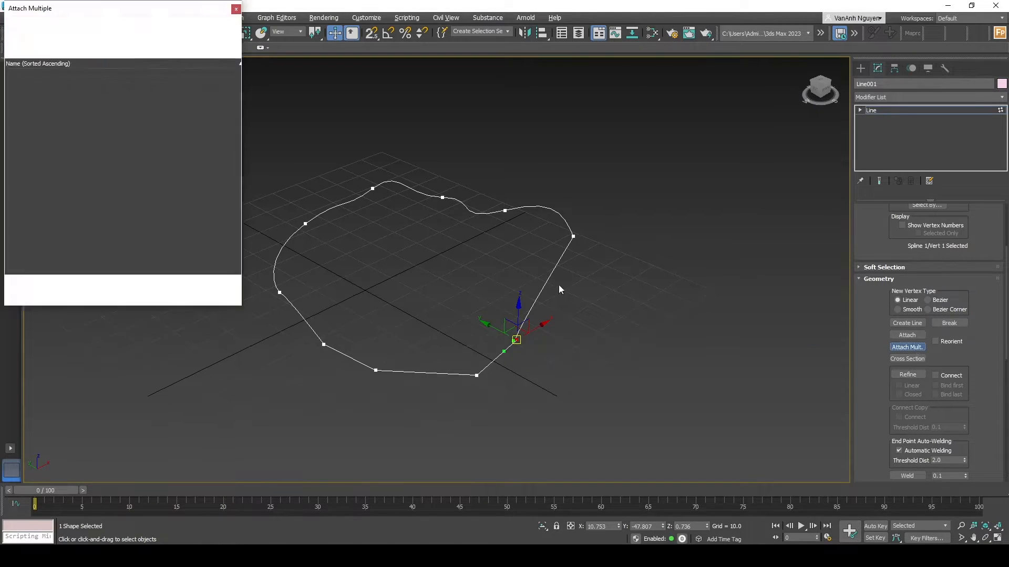
pyautogui.click(236, 10)
pyautogui.scroll(-5, 914, 352)
pyautogui.scroll(-1, 918, 357)
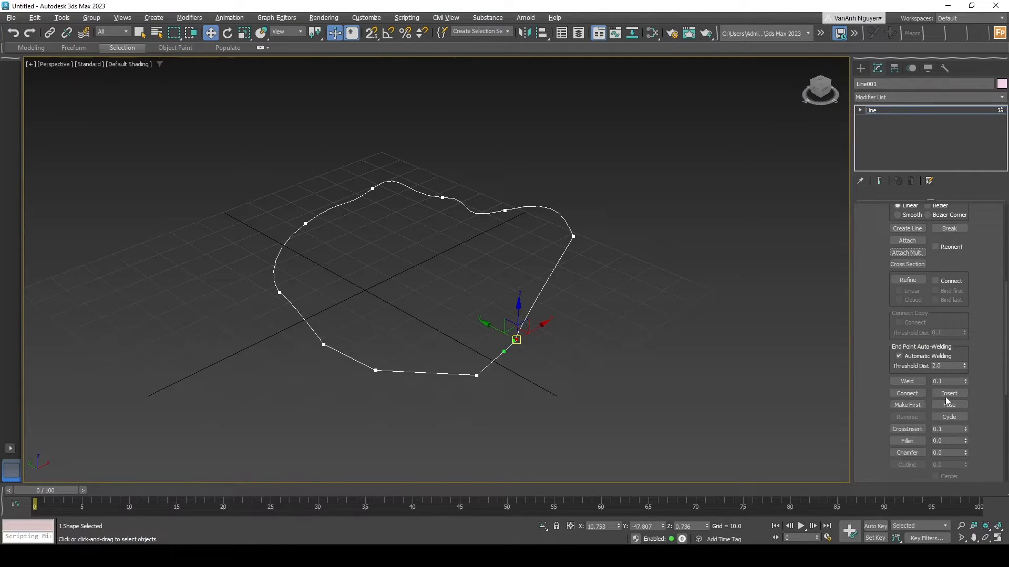
# Turn off Automatic Welding and insert three vertices into the straight segment, pulling it outward below the selected vertex.
pyautogui.click(905, 358)
pyautogui.click(950, 394)
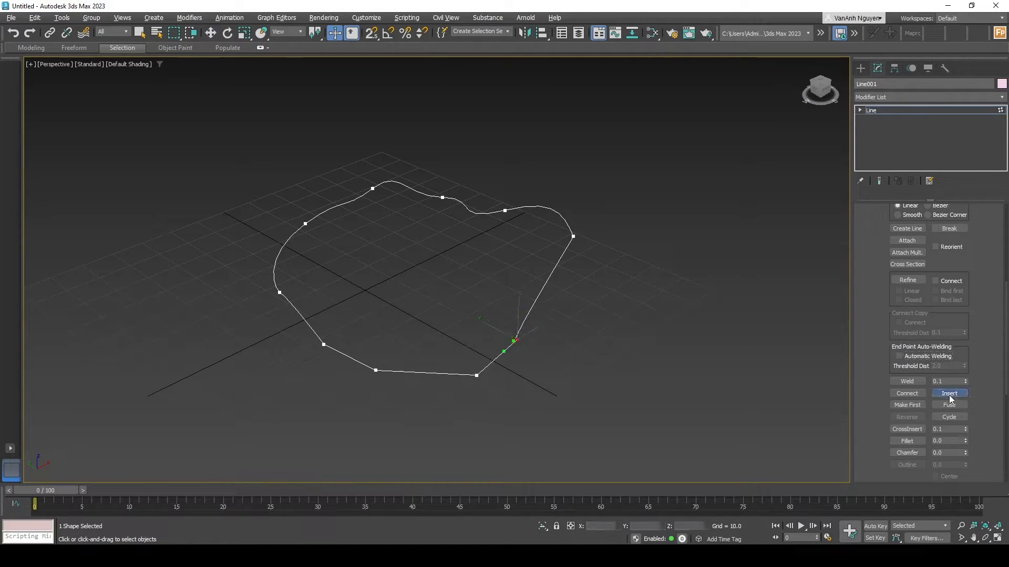
pyautogui.click(538, 300)
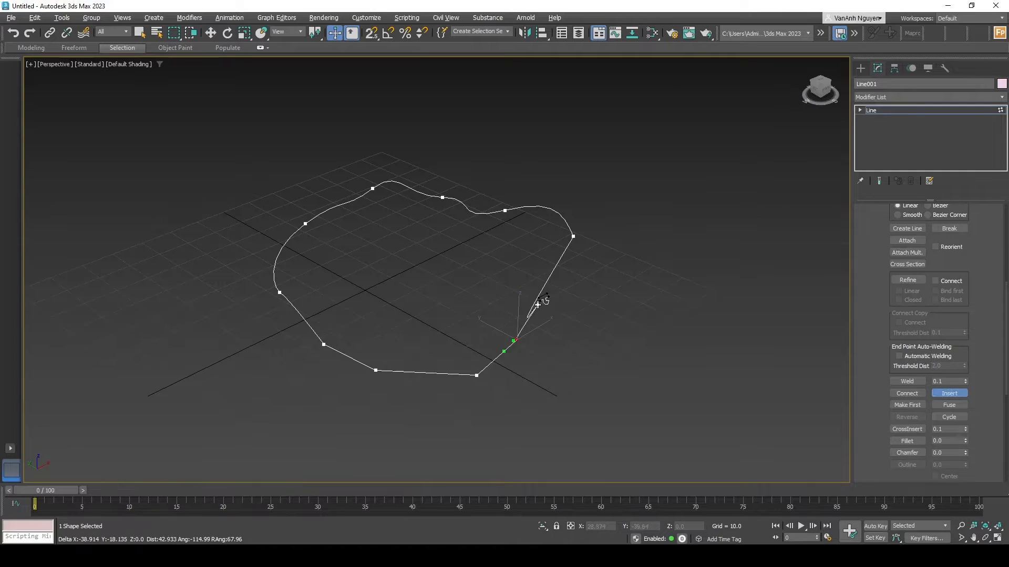
pyautogui.click(563, 356)
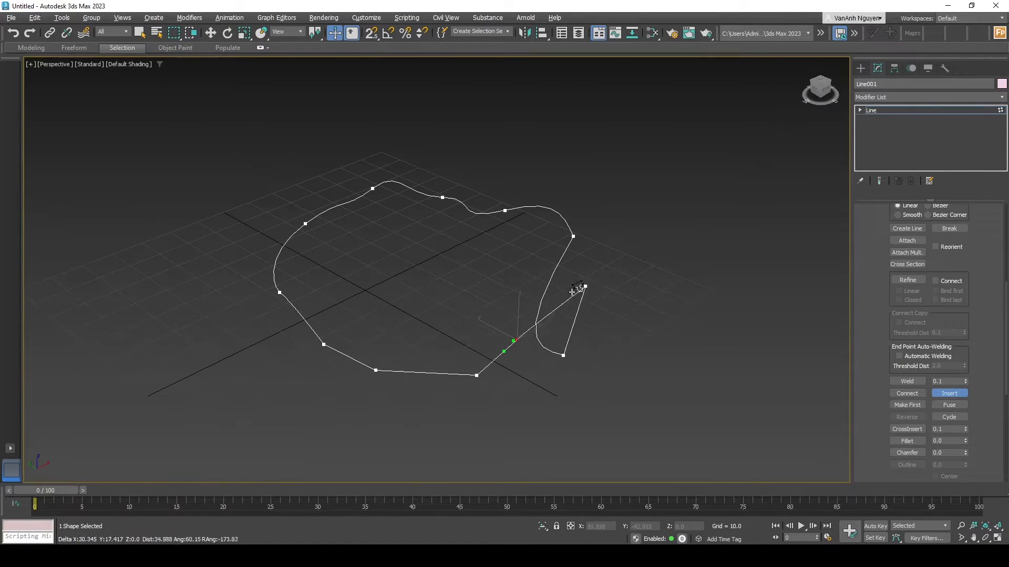
pyautogui.click(520, 396)
pyautogui.click(499, 390)
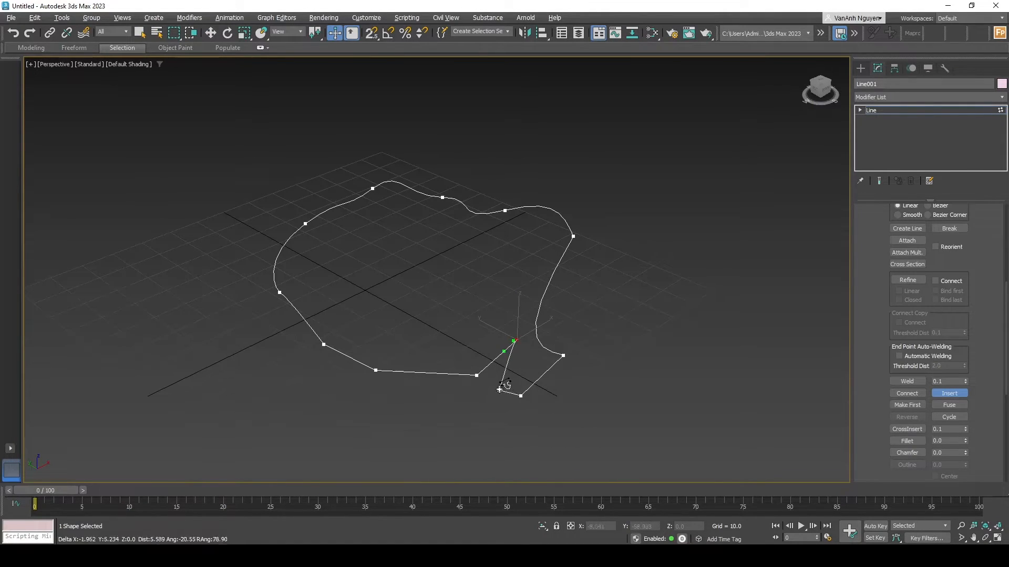
pyautogui.rightClick(515, 373)
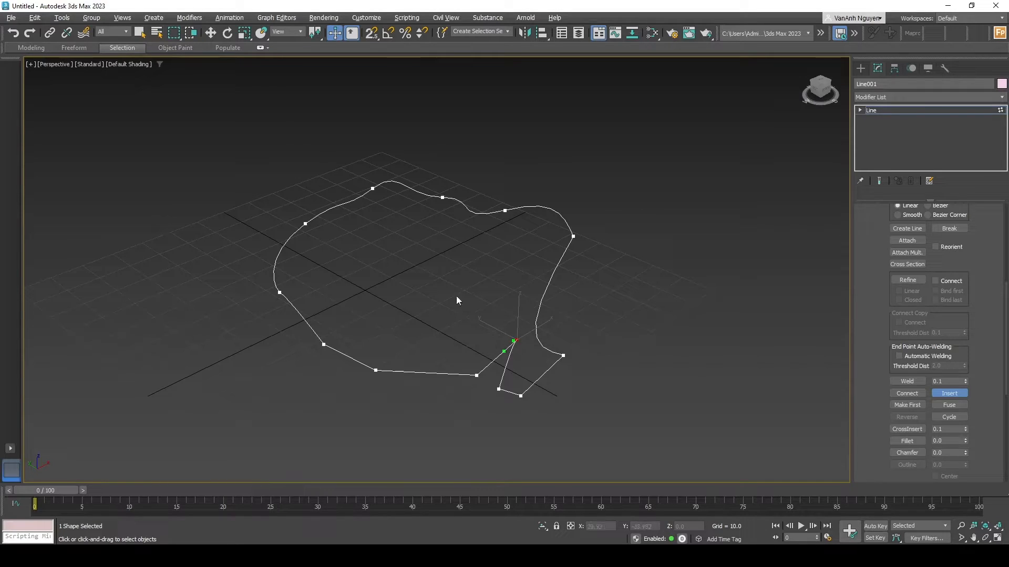
# Refine the curved segment below the outline's right corner with four additional vertices and end the Refine command.
pyautogui.scroll(1, 923, 325)
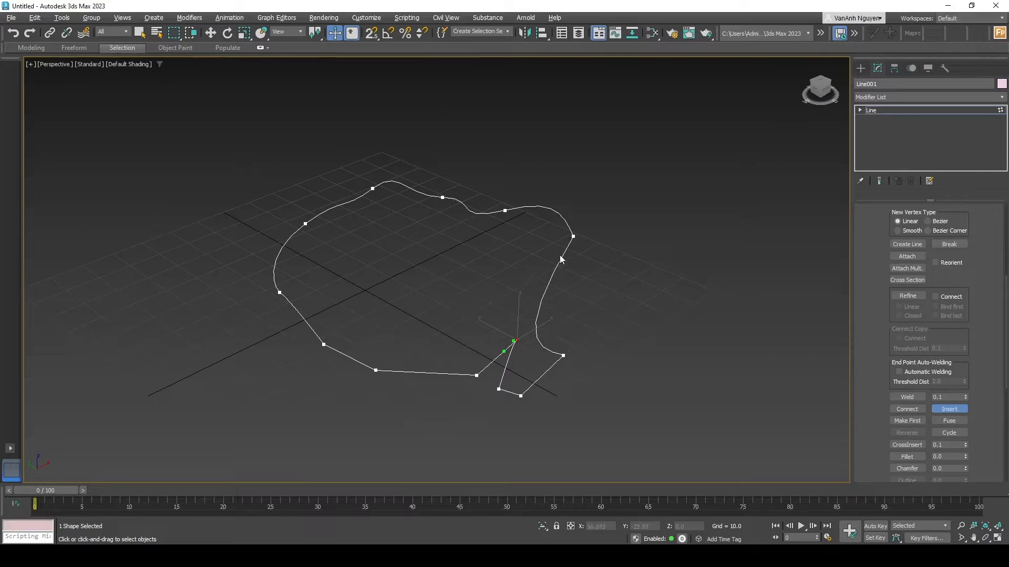
pyautogui.click(909, 295)
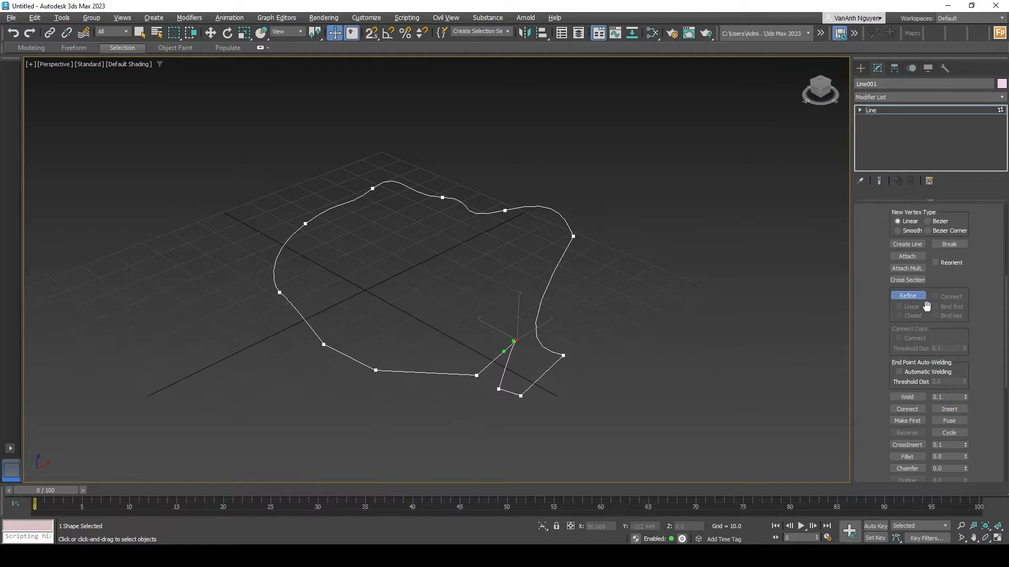
pyautogui.scroll(5, 928, 306)
pyautogui.click(555, 269)
pyautogui.click(547, 285)
pyautogui.click(536, 319)
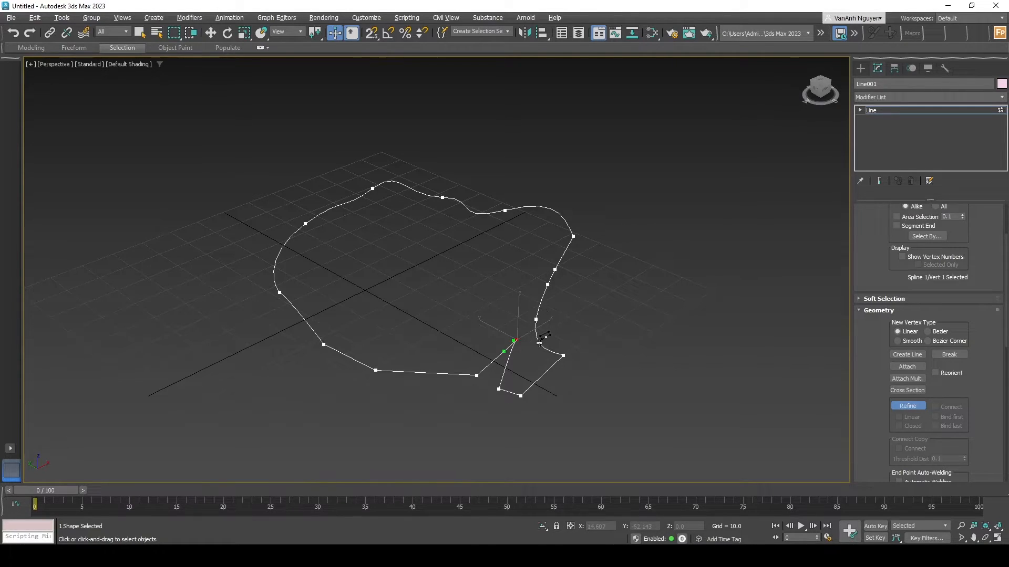
pyautogui.click(542, 346)
pyautogui.click(916, 407)
pyautogui.click(914, 406)
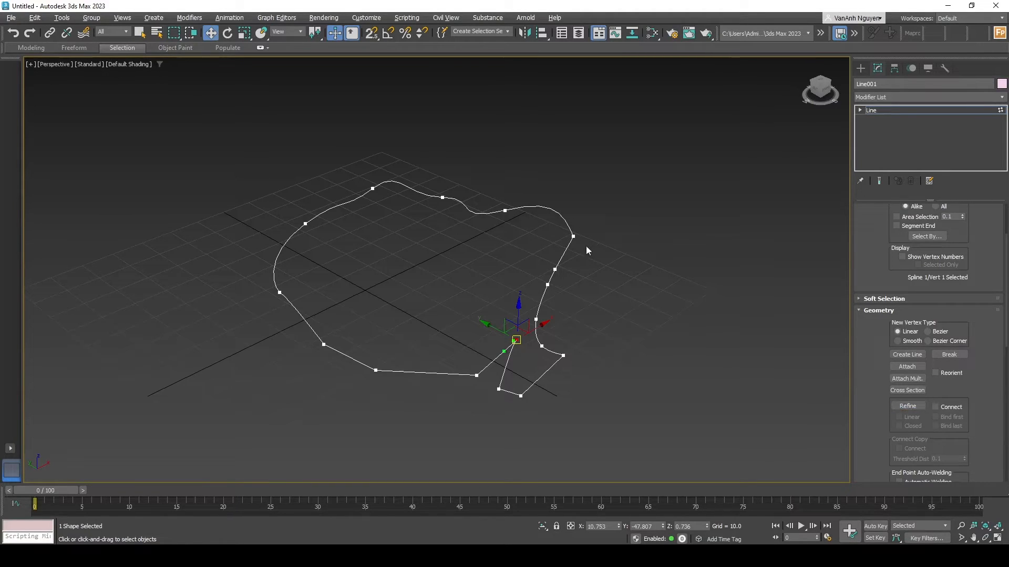
# Delete the outline's right corner vertex and the four refined vertices below it.
pyautogui.click(573, 237)
pyautogui.press('Delete')
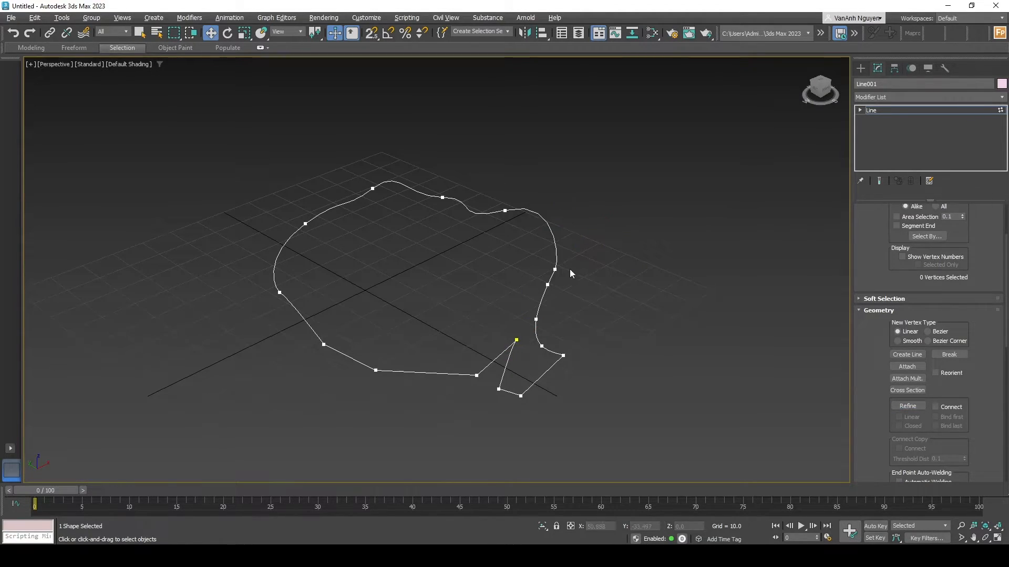
pyautogui.click(554, 269)
pyautogui.press('Delete')
pyautogui.click(548, 285)
pyautogui.press('Delete')
pyautogui.click(536, 319)
pyautogui.press('Delete')
pyautogui.click(541, 346)
pyautogui.press('Delete')
# Select all remaining vertices of the outline and delete them.
pyautogui.scroll(3, 934, 365)
pyautogui.press('a')
pyautogui.scroll(-2, 529, 365)
pyautogui.hotkey('ctrl', 'a')
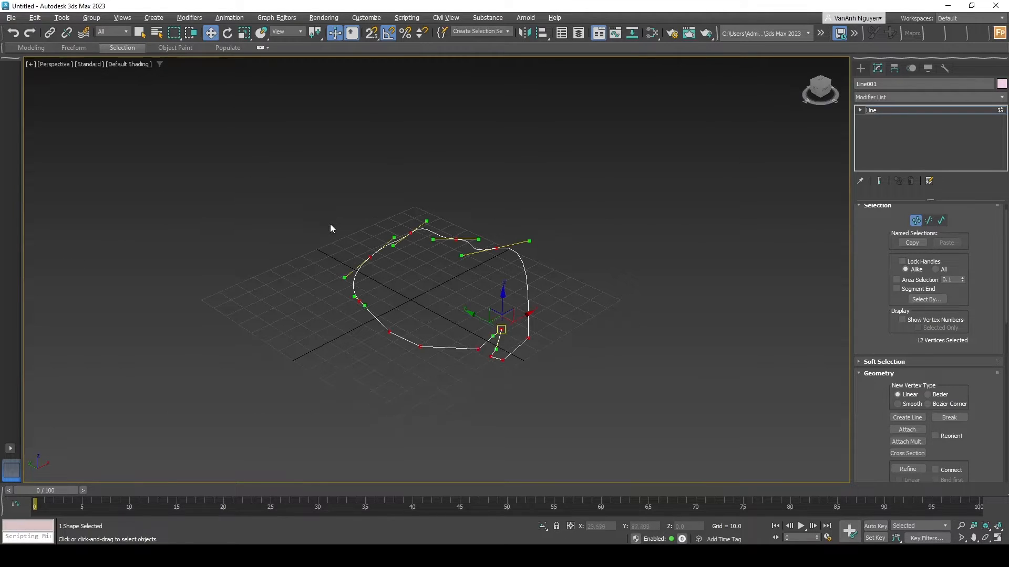
pyautogui.press('Delete')
# Draw a circle spline with a radius of about 17.8 on the grid near the origin.
pyautogui.click(861, 69)
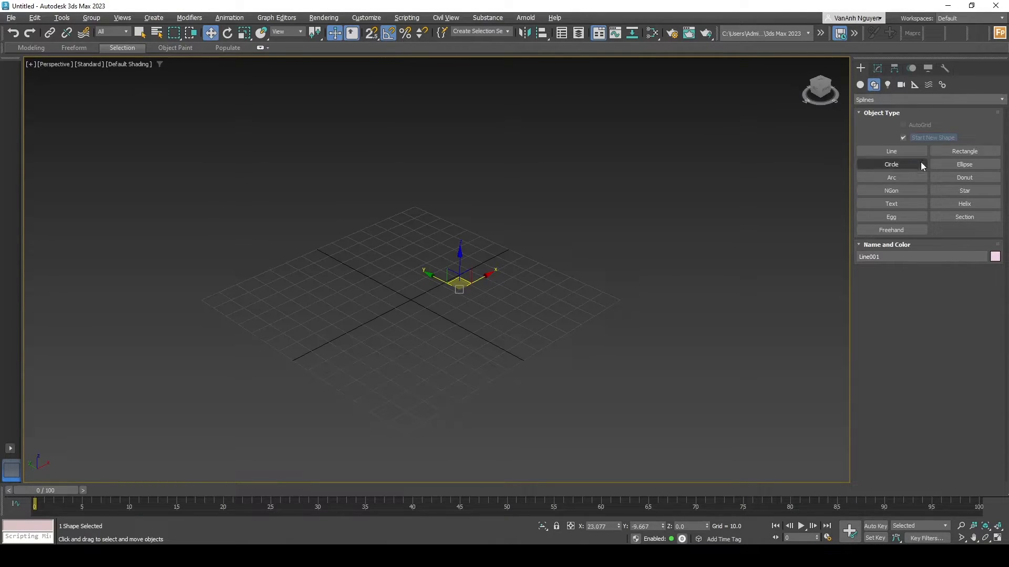
pyautogui.click(906, 165)
pyautogui.scroll(2, 383, 280)
pyautogui.moveTo(384, 280); pyautogui.dragTo(397, 294)
pyautogui.scroll(5, 331, 270)
pyautogui.scroll(-3, 403, 306)
pyautogui.scroll(-3, 398, 309)
pyautogui.scroll(2, 493, 317)
pyautogui.scroll(-2, 493, 317)
pyautogui.scroll(-2, 493, 317)
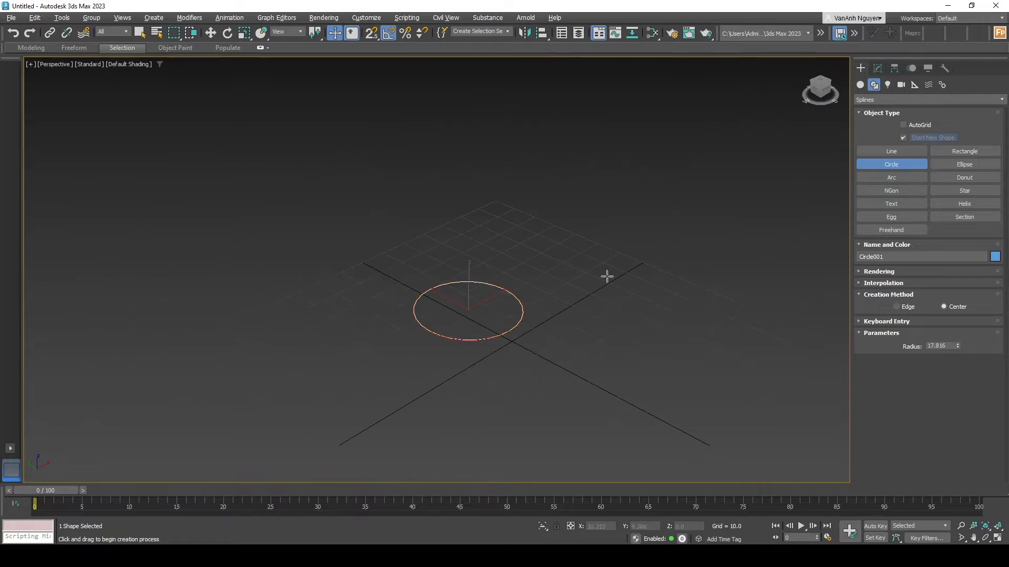
# View the new circle's modifier stack and editable parameters.
pyautogui.click(387, 33)
pyautogui.scroll(3, 567, 315)
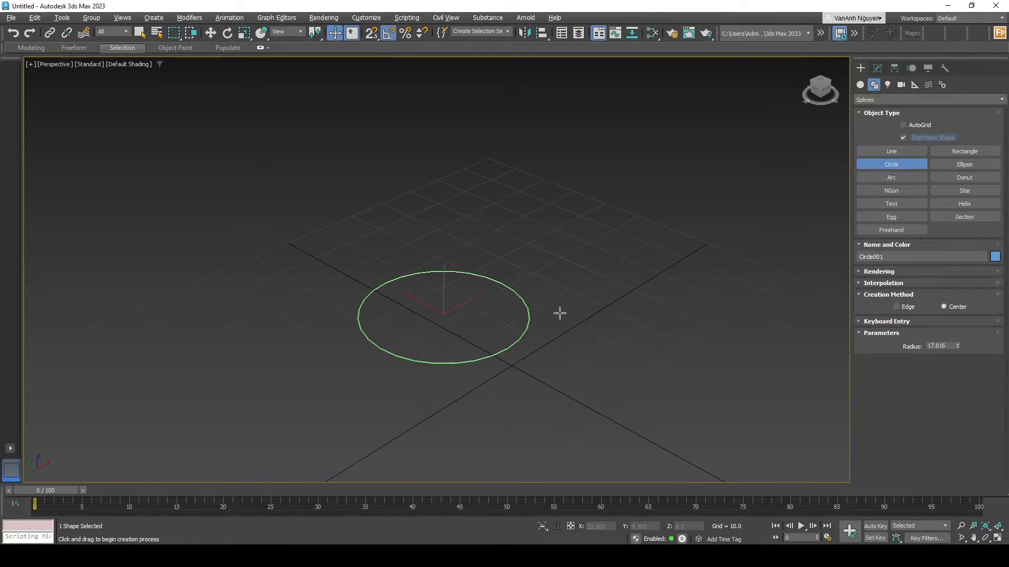
pyautogui.click(878, 69)
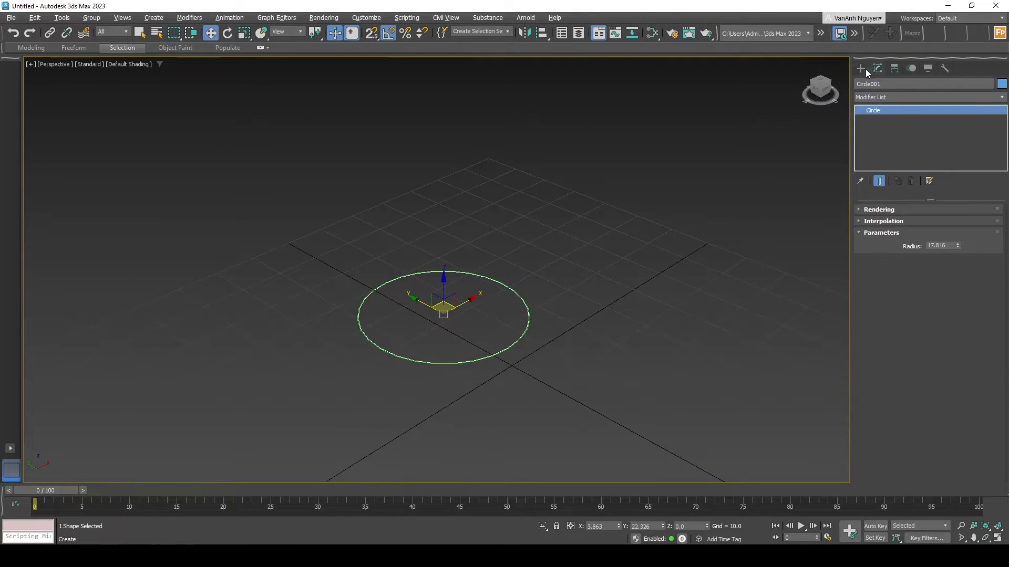
# Examine the circle's Rendering and Parameters settings and compare its creation options with its modifier stack.
pyautogui.click(863, 68)
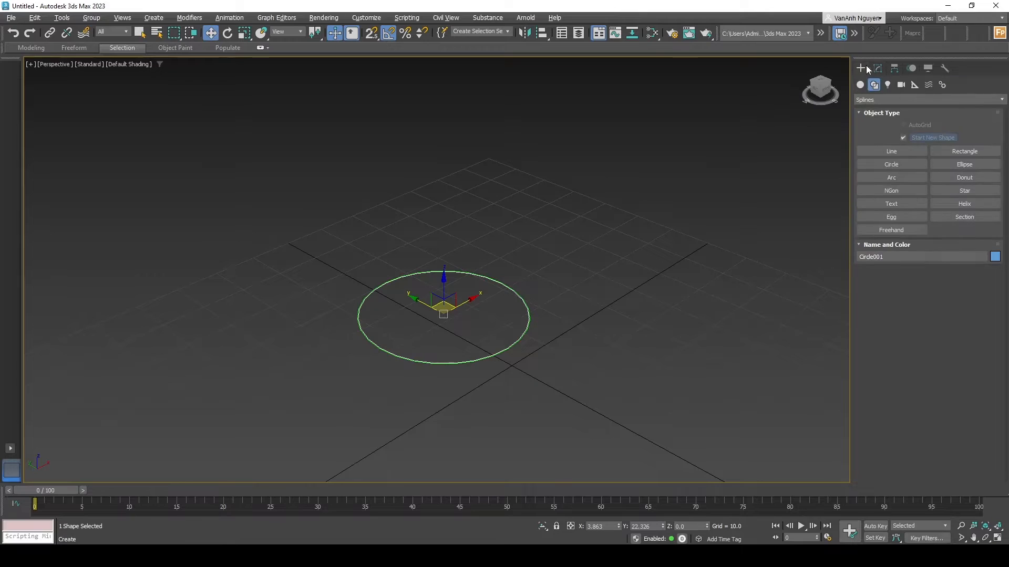
pyautogui.click(876, 68)
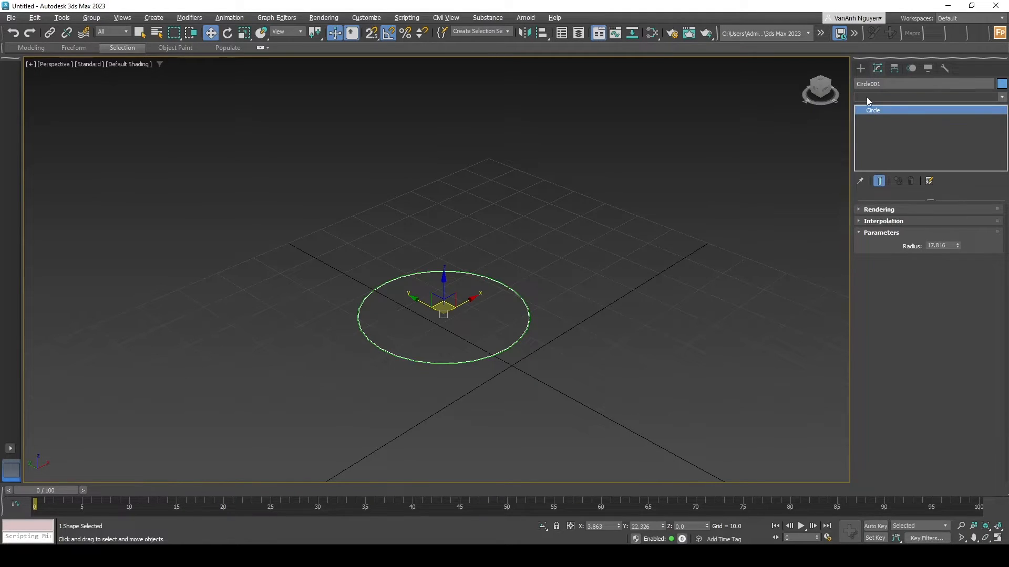
pyautogui.click(866, 96)
pyautogui.click(939, 80)
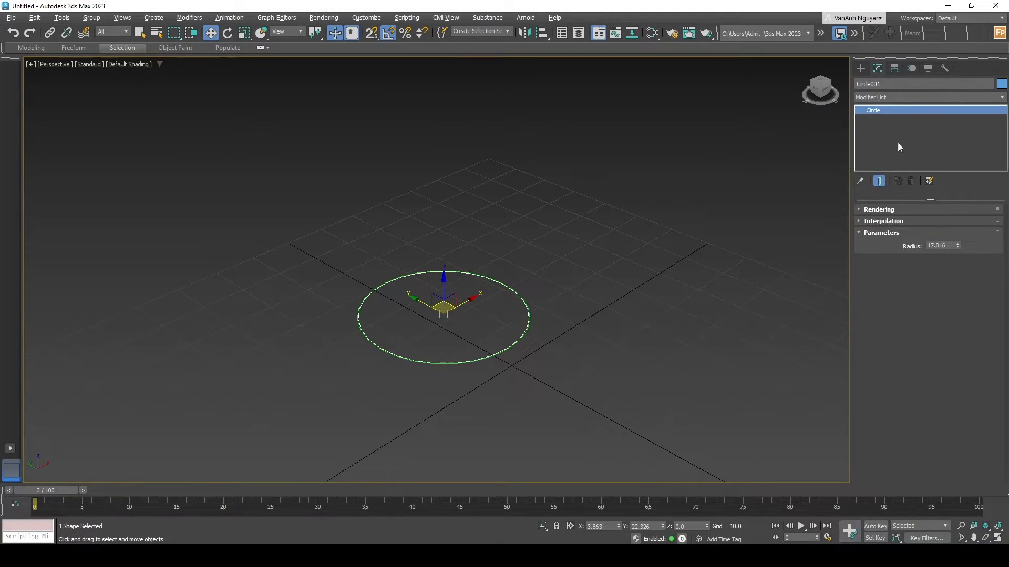
pyautogui.click(878, 209)
pyautogui.scroll(-1, 904, 325)
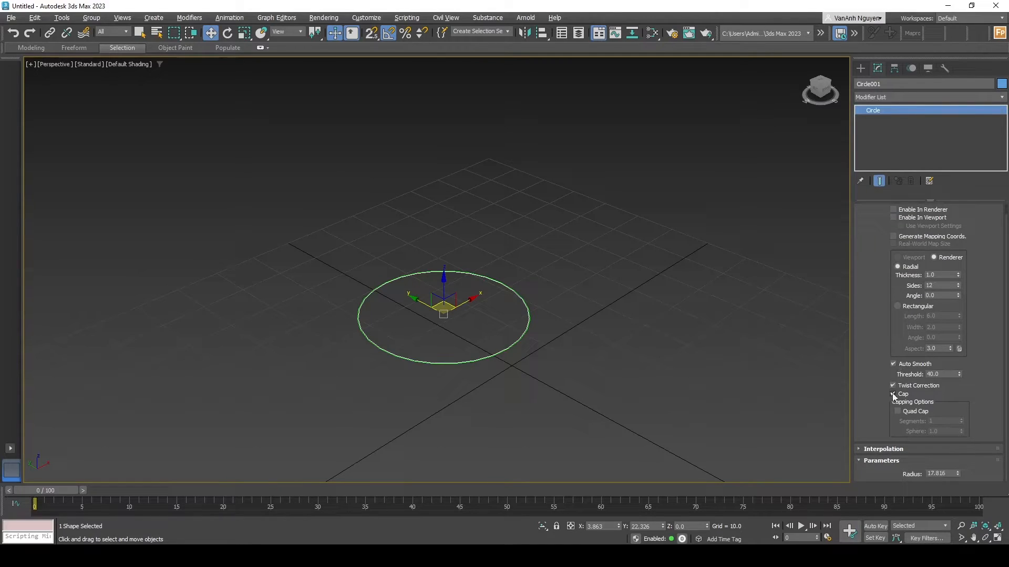
pyautogui.click(875, 459)
pyautogui.scroll(3, 794, 294)
pyautogui.scroll(-5, 489, 291)
pyautogui.scroll(3, 447, 249)
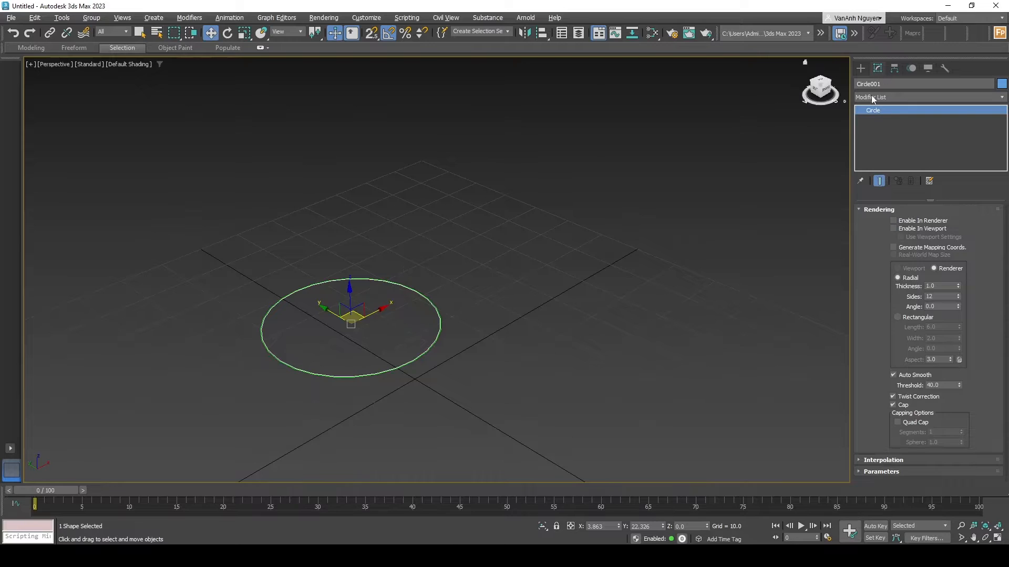
pyautogui.click(860, 69)
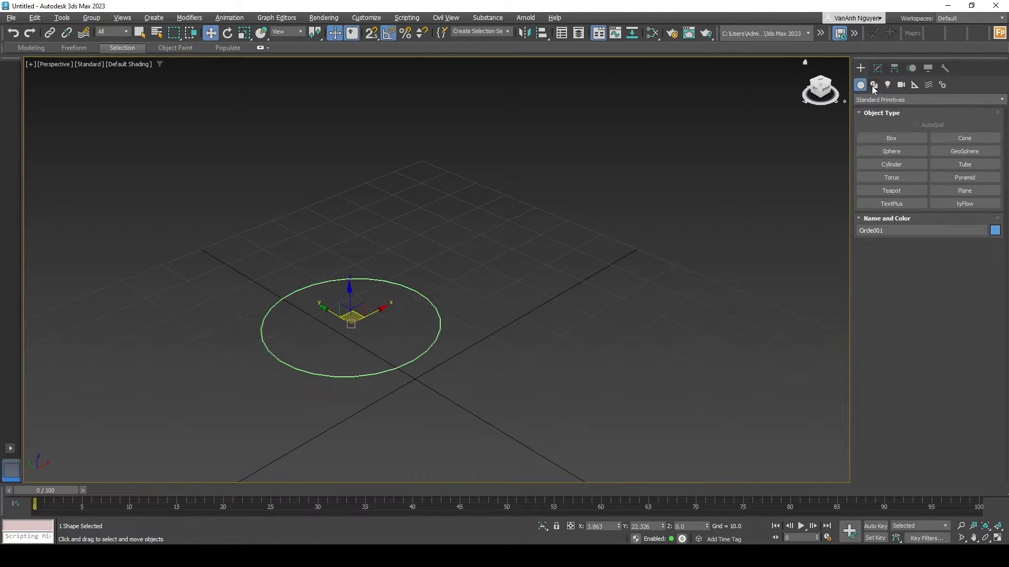
pyautogui.click(877, 69)
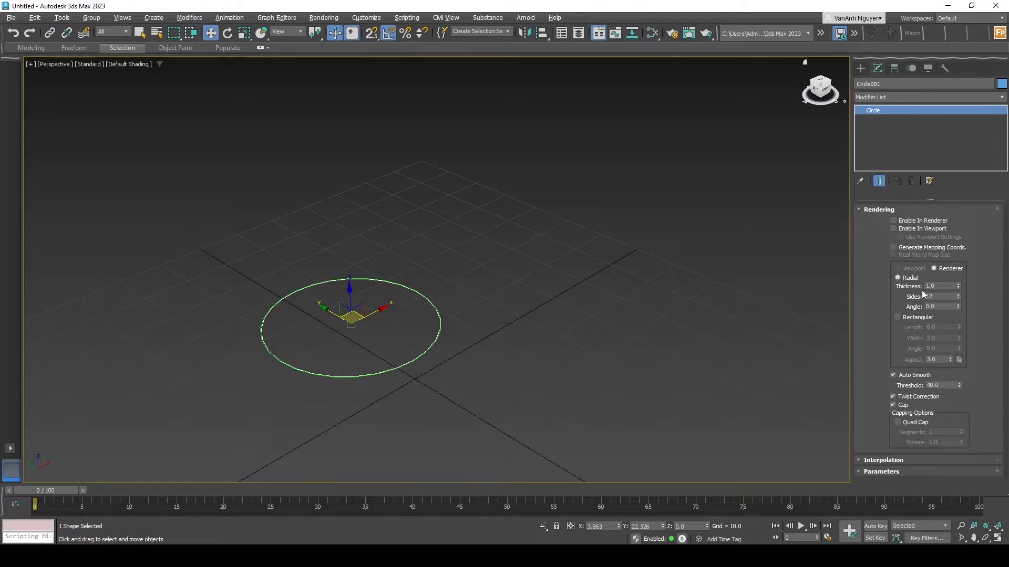
# Select the circle spline and delete it from the scene.
pyautogui.click(441, 345)
pyautogui.click(432, 345)
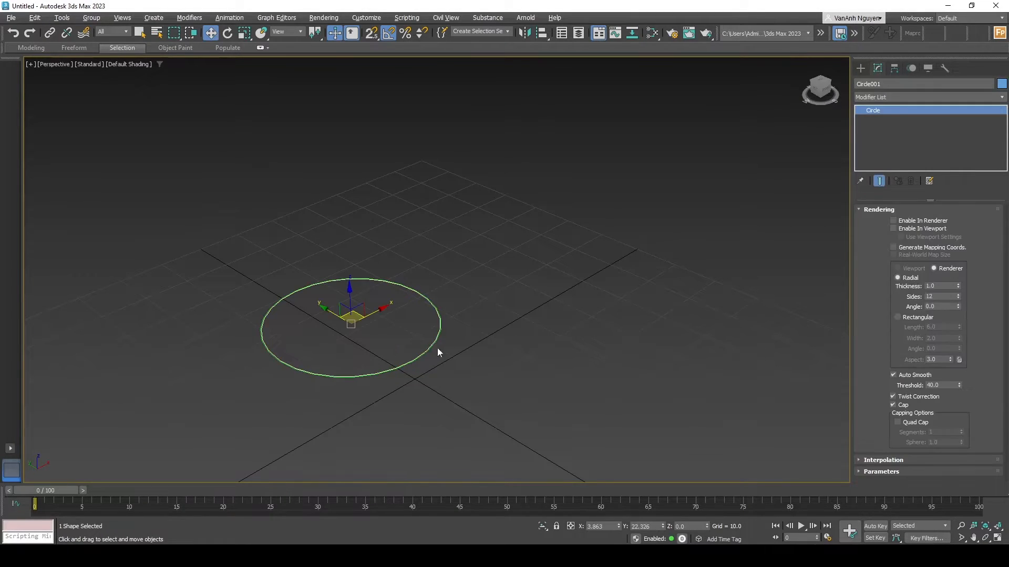
pyautogui.press('Delete')
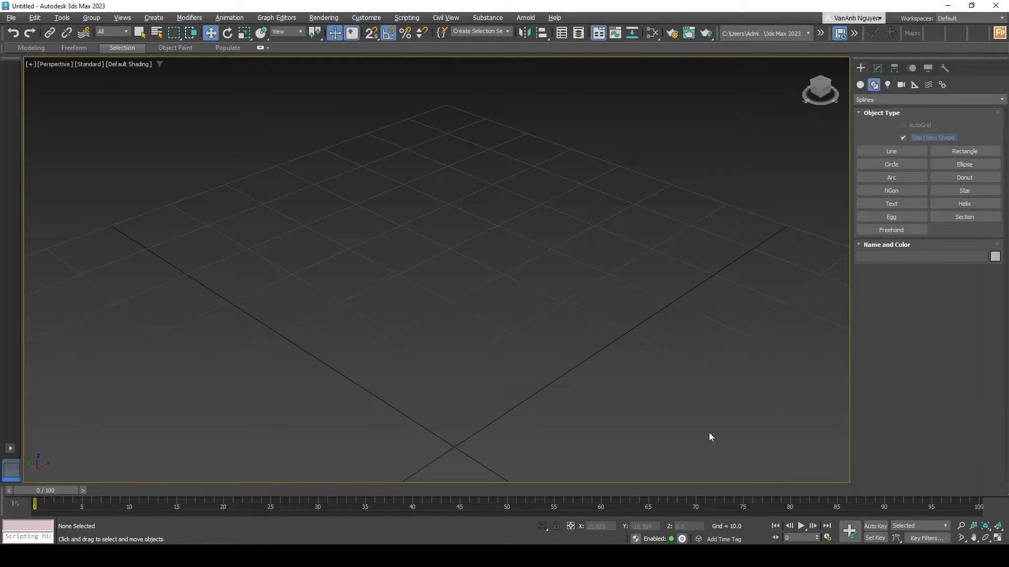
# Draw a larger circle spline with a radius of about 29.7 on the grid behind the origin.
pyautogui.scroll(-2, 463, 167)
pyautogui.click(888, 166)
pyautogui.moveTo(464, 225); pyautogui.dragTo(520, 299)
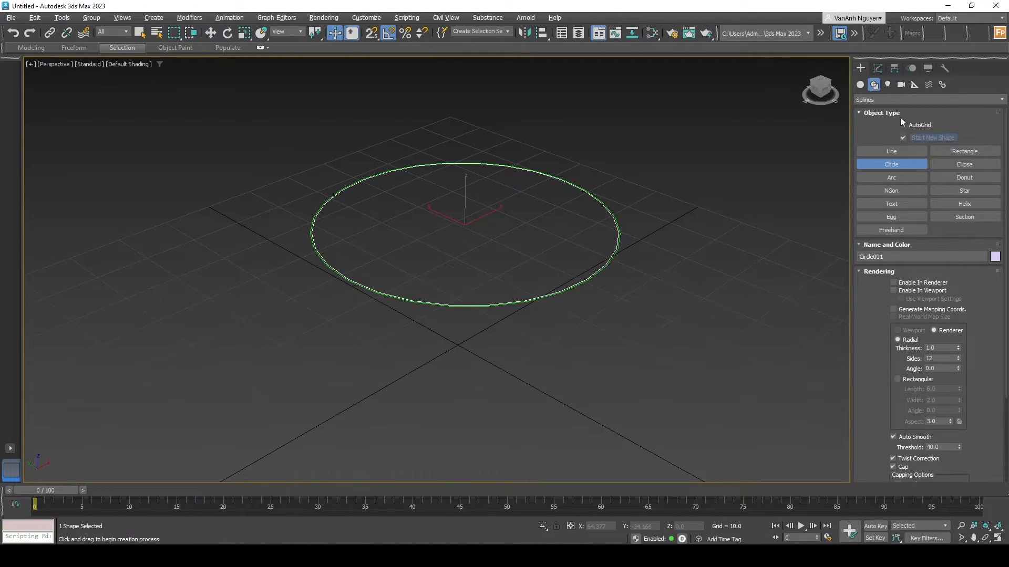
# View the new circle's modifier stack and the list of modifiers available for it.
pyautogui.click(877, 68)
pyautogui.click(862, 68)
pyautogui.click(877, 68)
pyautogui.click(860, 68)
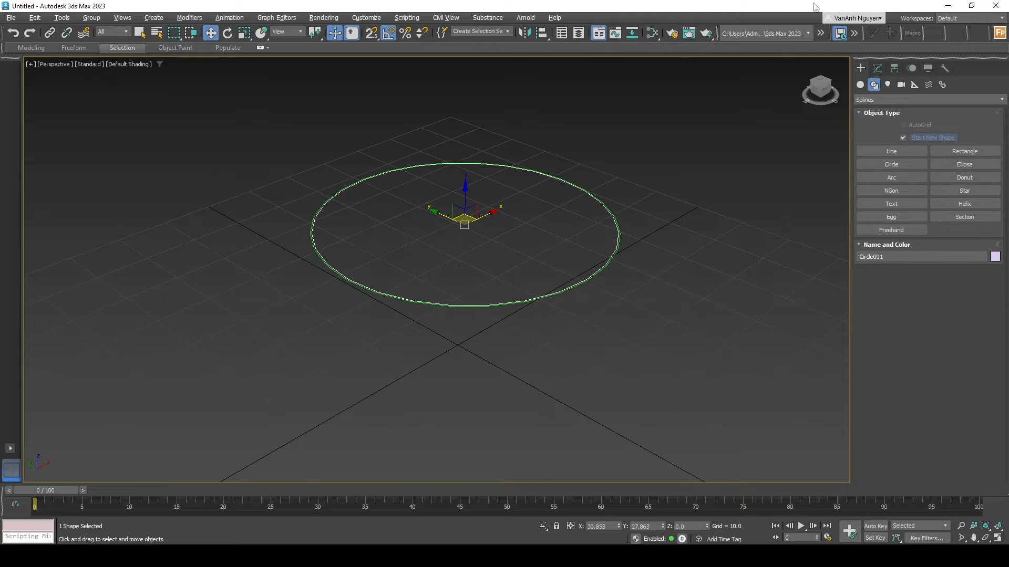
pyautogui.click(876, 69)
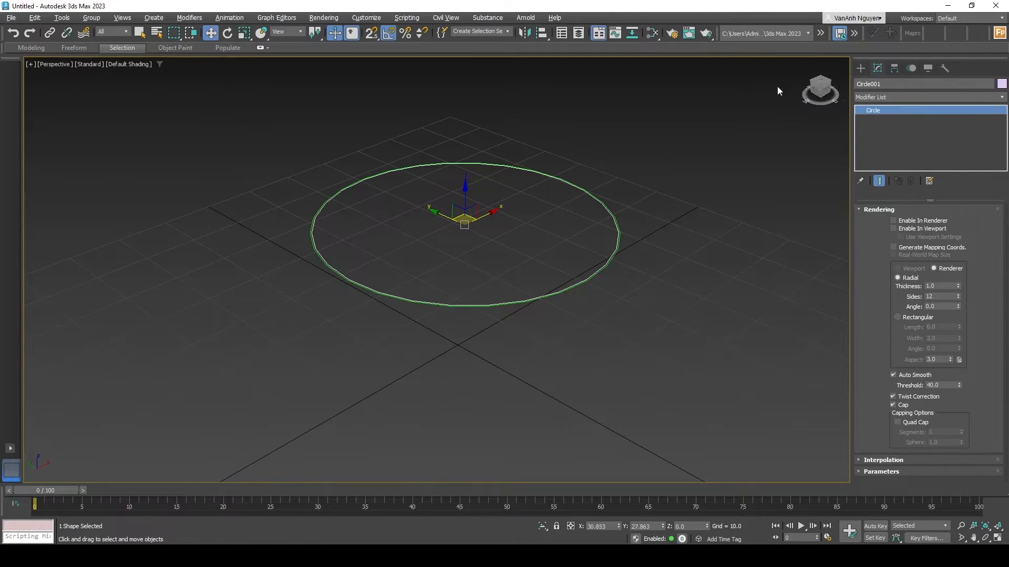
pyautogui.click(895, 97)
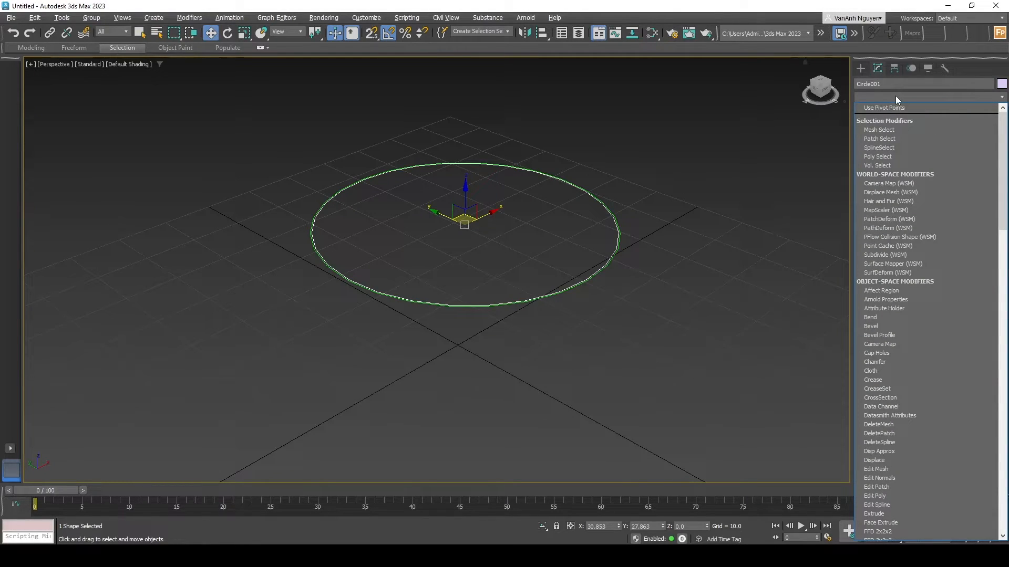
# Convert the circle to an Editable Spline.
pyautogui.click(590, 197)
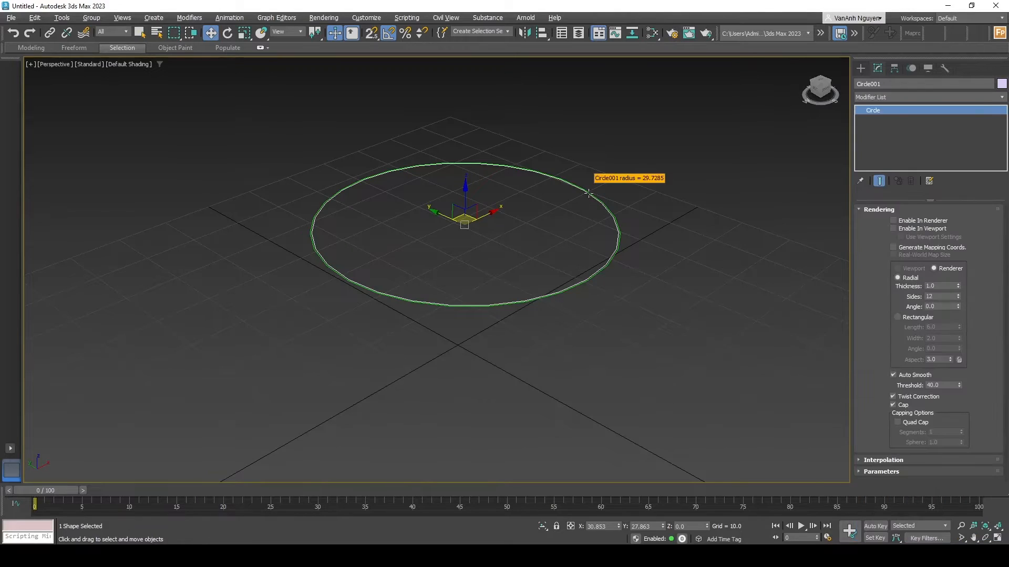
pyautogui.rightClick(609, 247)
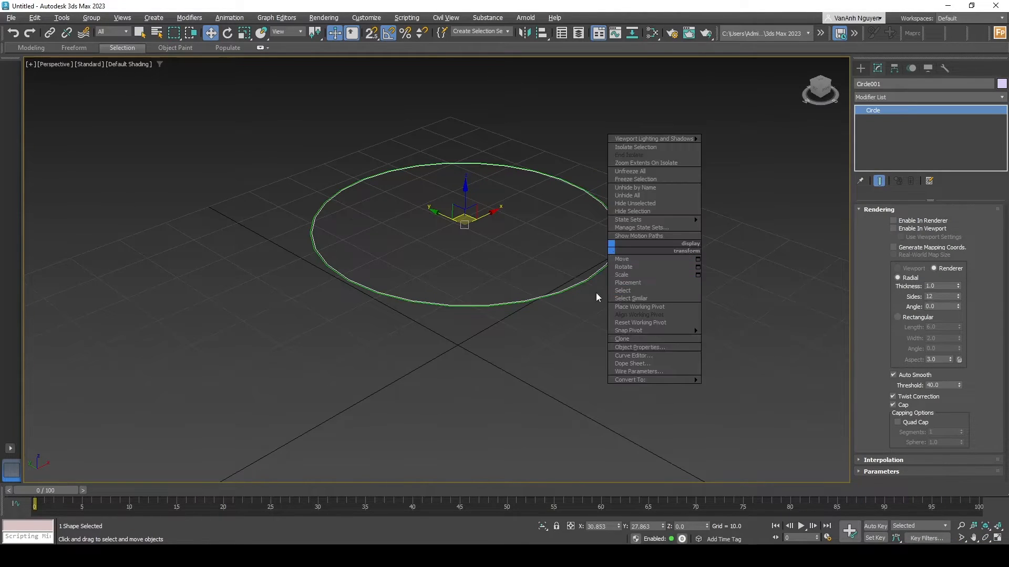
pyautogui.moveTo(689, 380)
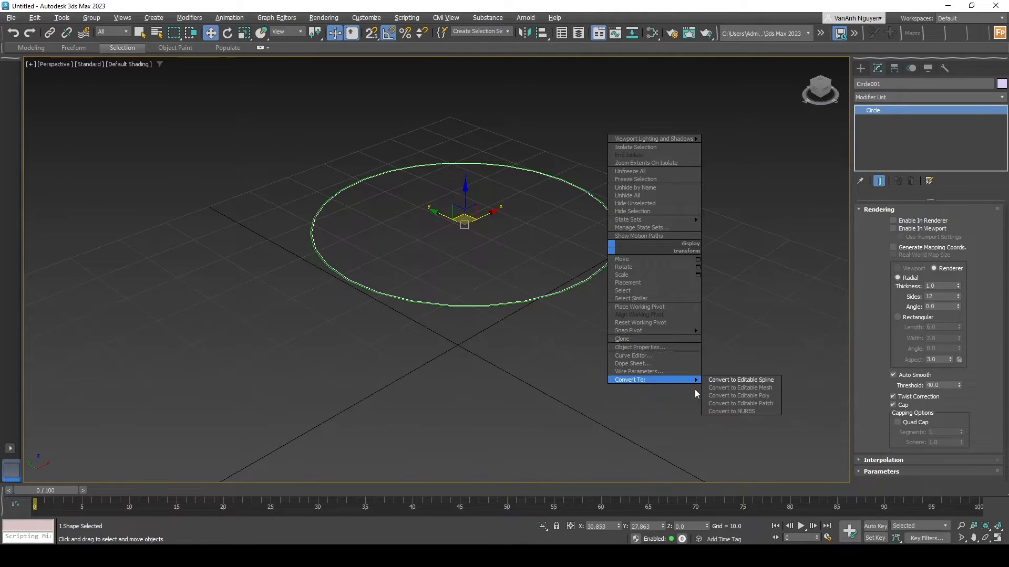
pyautogui.click(735, 380)
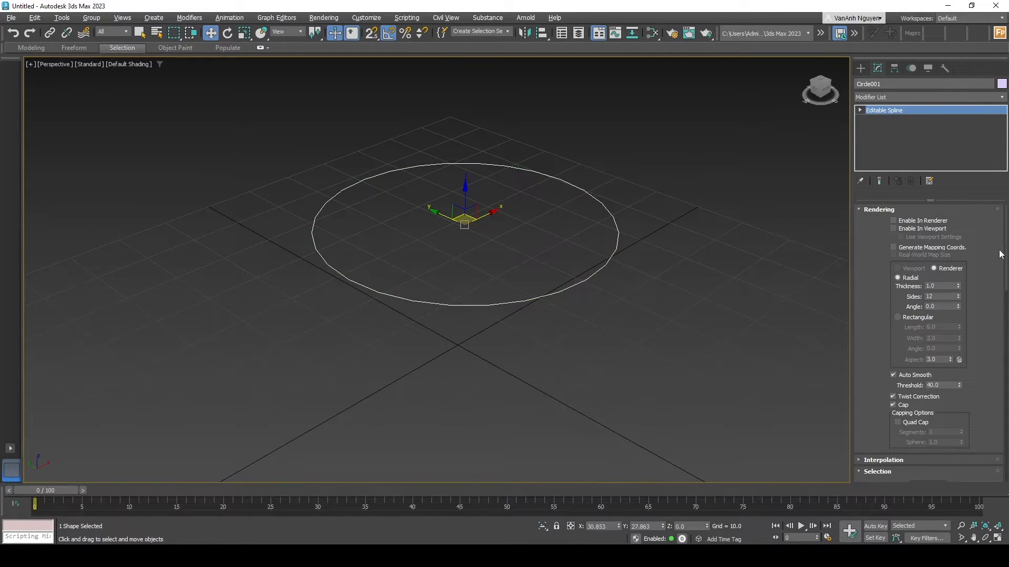
# Refine the circle at vertex level with four extra vertices, one between each pair of existing ones, and leave vertex editing.
pyautogui.scroll(-5, 993, 257)
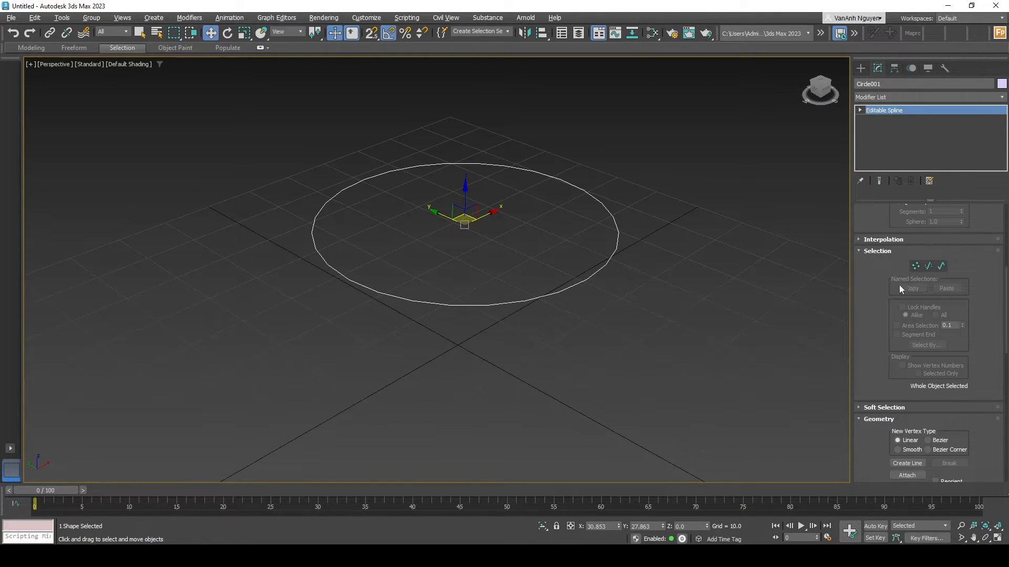
pyautogui.scroll(-1, 924, 272)
pyautogui.click(916, 234)
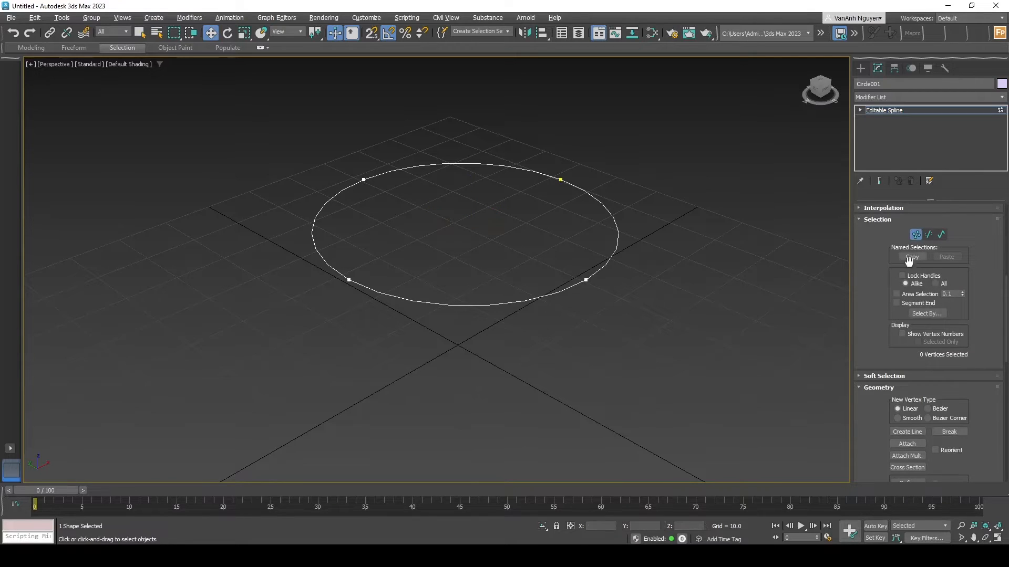
pyautogui.scroll(-3, 947, 276)
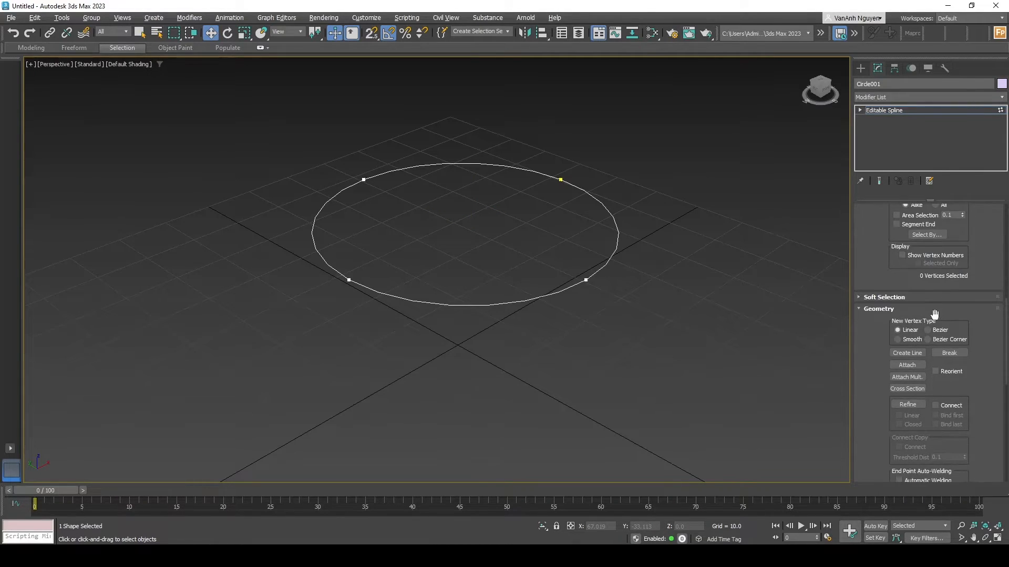
pyautogui.scroll(-1, 931, 321)
pyautogui.click(910, 389)
pyautogui.click(617, 227)
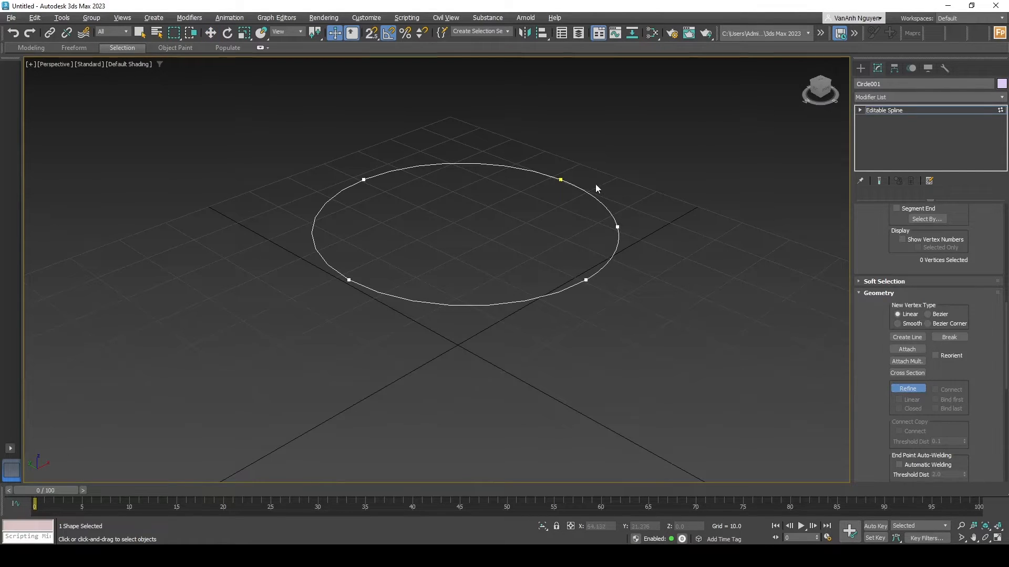
pyautogui.click(469, 305)
pyautogui.click(312, 225)
pyautogui.scroll(5, 950, 333)
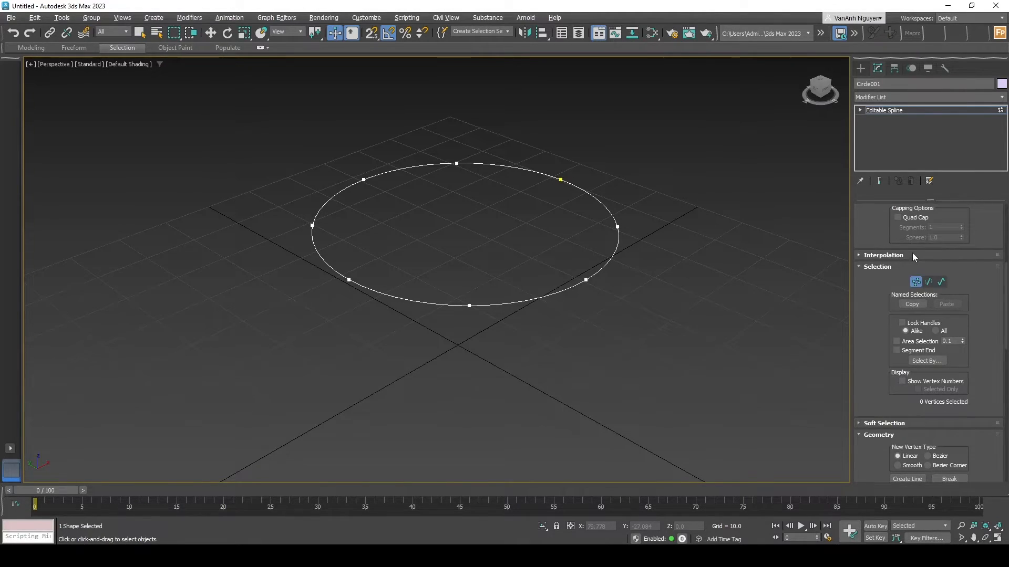
pyautogui.click(915, 282)
# Dent the circle's right side at vertex level by moving its right vertex inward and shifting the two neighbouring vertices slightly outward.
pyautogui.scroll(-5, 500, 235)
pyautogui.scroll(3, 499, 233)
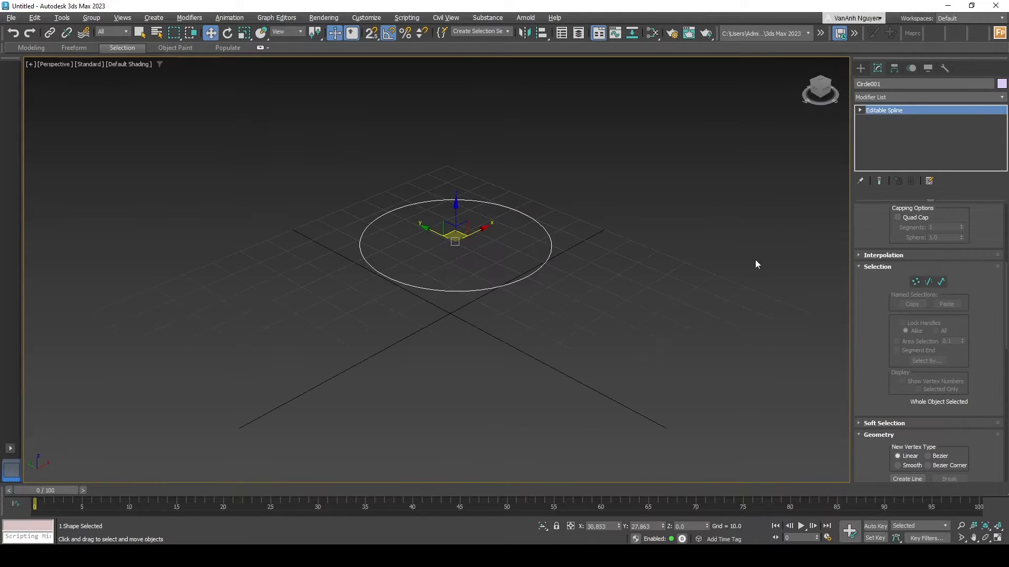
pyautogui.click(915, 281)
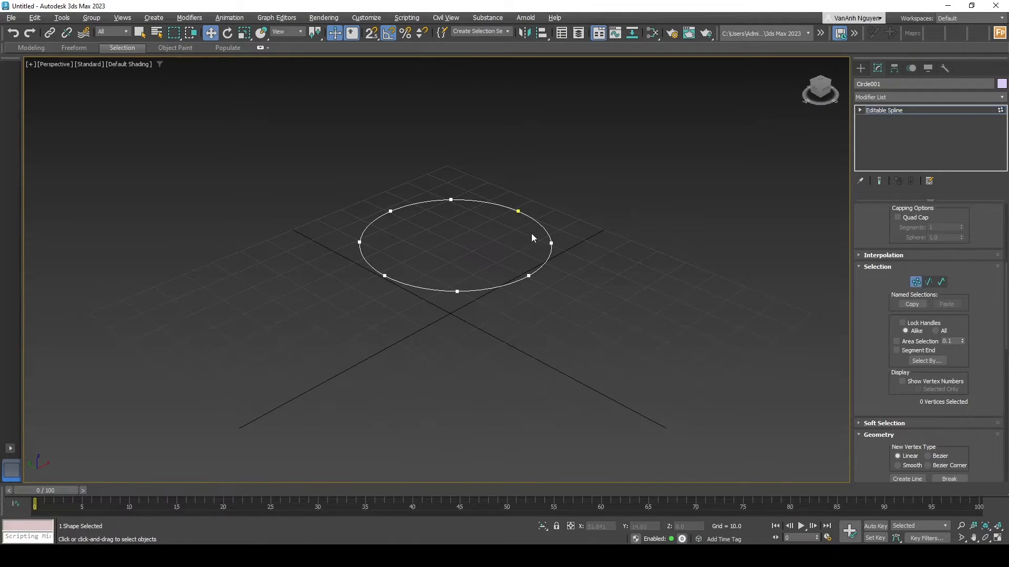
pyautogui.moveTo(551, 242); pyautogui.dragTo(488, 240)
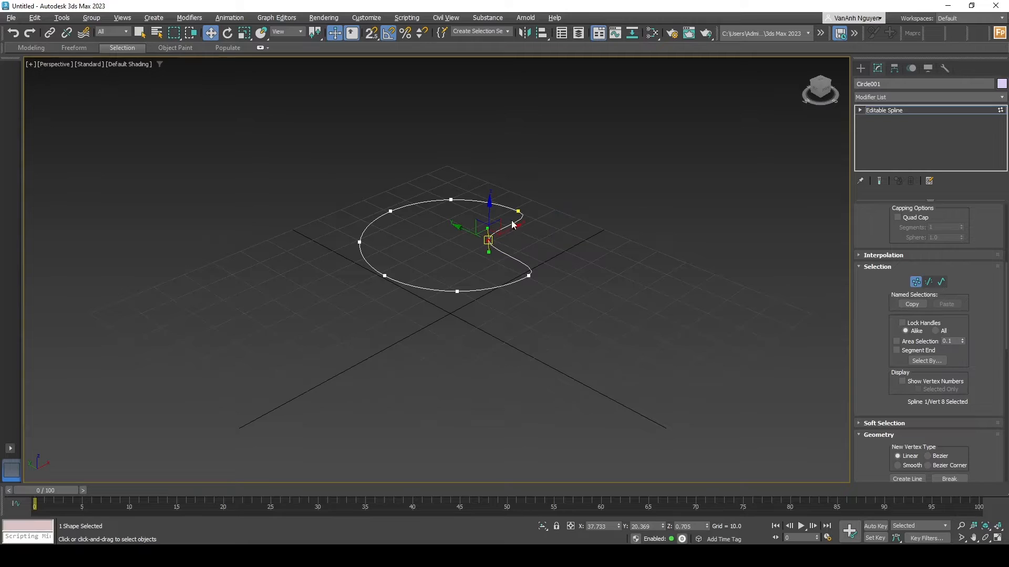
pyautogui.moveTo(518, 211); pyautogui.dragTo(510, 202)
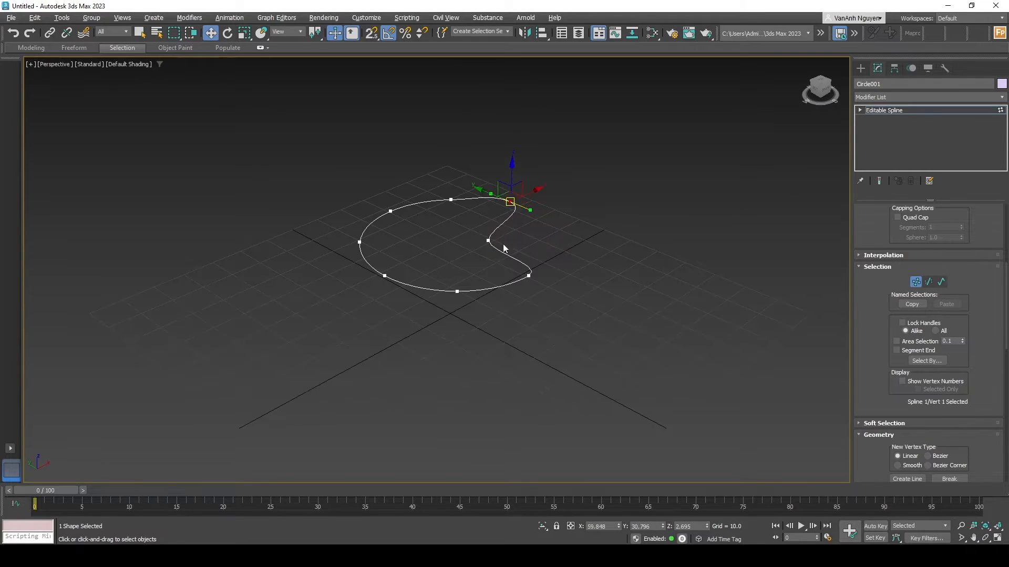
pyautogui.moveTo(529, 275); pyautogui.dragTo(537, 272)
pyautogui.click(488, 240)
pyautogui.moveTo(488, 240); pyautogui.dragTo(501, 240)
# Move the spline's upper-left and top vertices slightly inward, then clear the vertex selection.
pyautogui.moveTo(391, 213); pyautogui.dragTo(396, 221)
pyautogui.moveTo(451, 200); pyautogui.dragTo(458, 209)
pyautogui.click(554, 300)
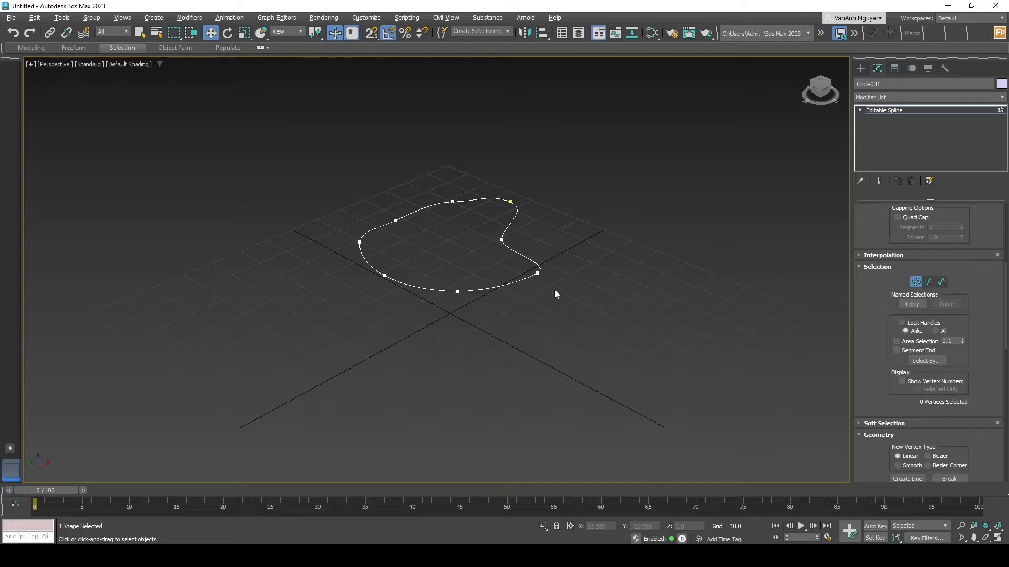
# Draw a six-point star spline to the right of the reshaped circle, with radii of about 22 and 9.7.
pyautogui.scroll(5, 910, 317)
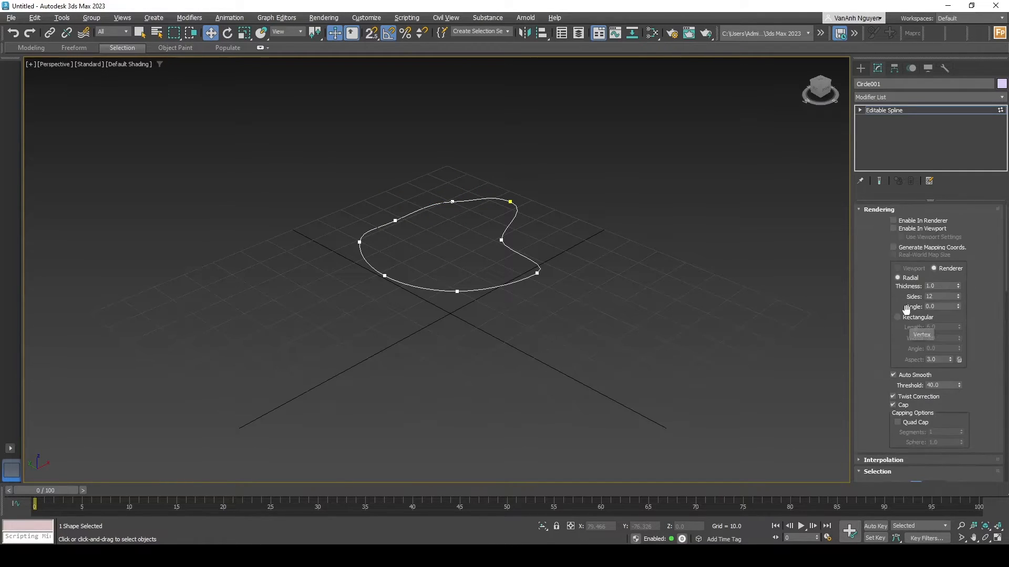
pyautogui.click(860, 69)
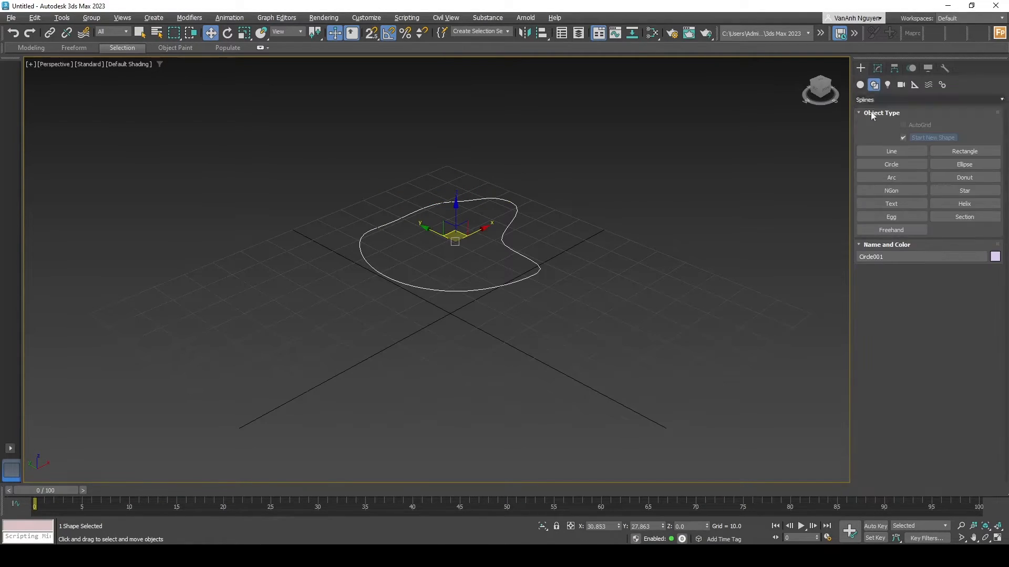
pyautogui.scroll(-3, 585, 233)
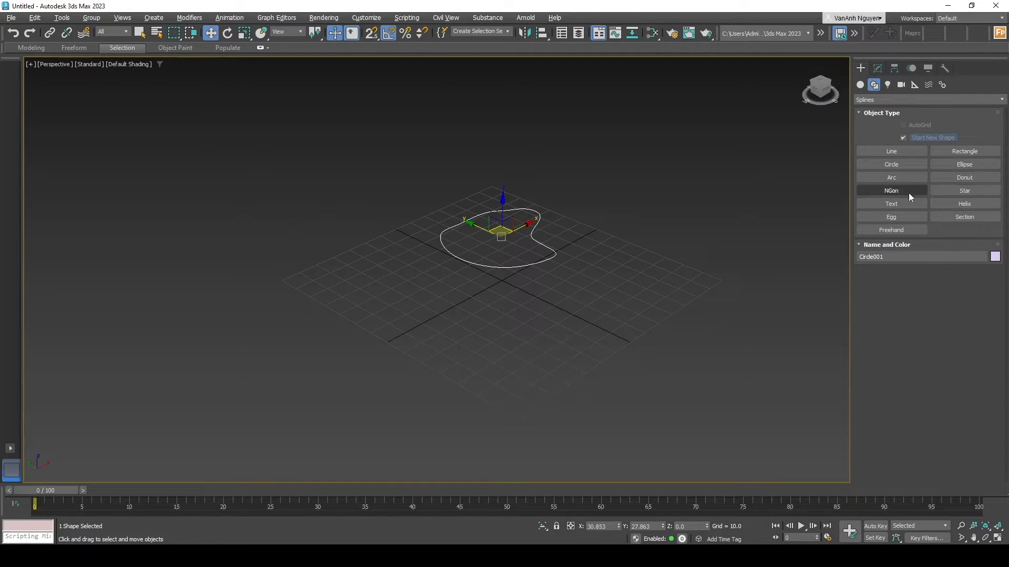
pyautogui.click(967, 189)
pyautogui.moveTo(613, 256); pyautogui.dragTo(638, 276)
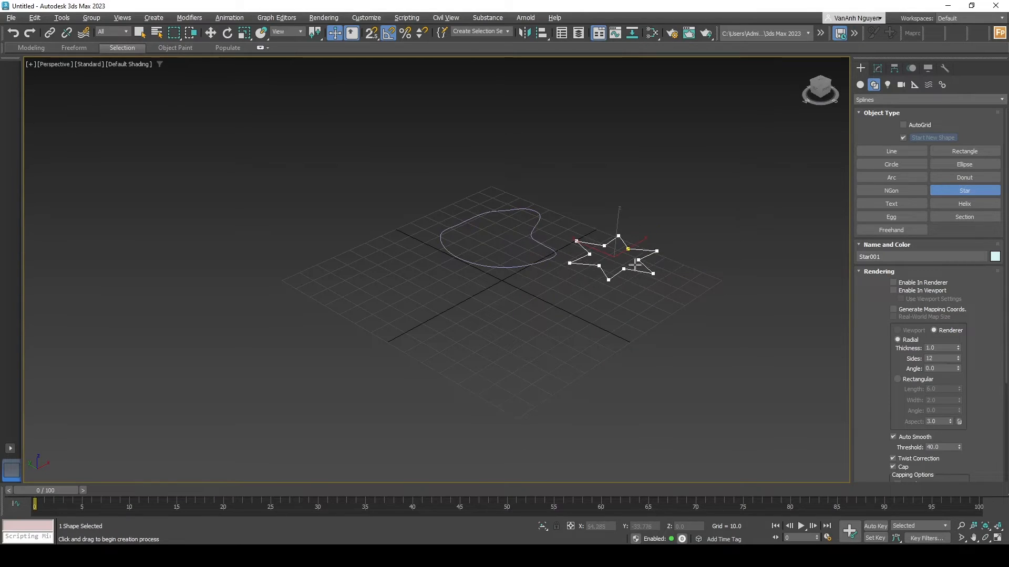
pyautogui.click(636, 267)
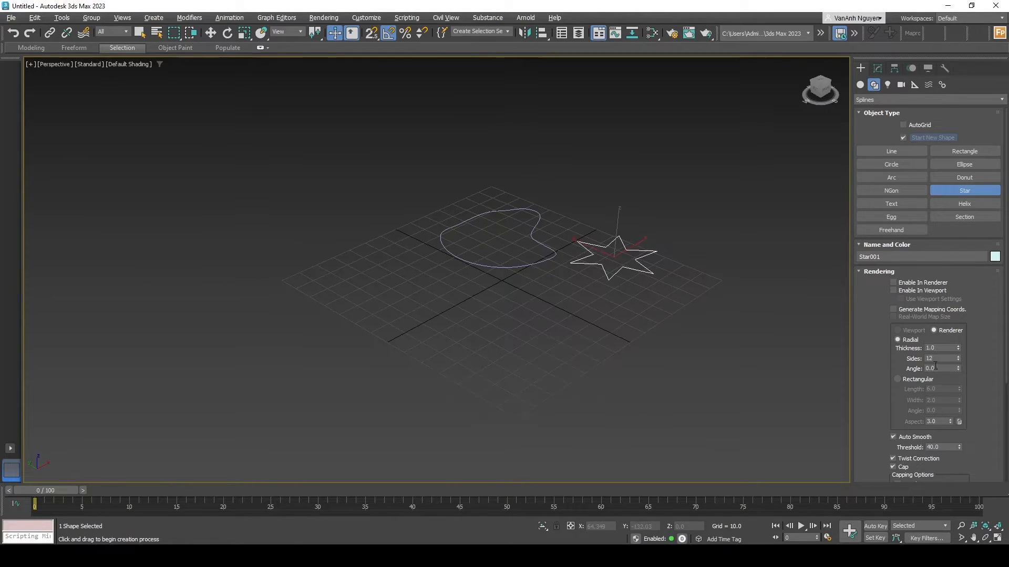
# Give the star five points with Radius 1 of about 22.5 and Radius 2 of about 8.7, and end star creation.
pyautogui.scroll(-1, 949, 365)
pyautogui.scroll(-1, 952, 325)
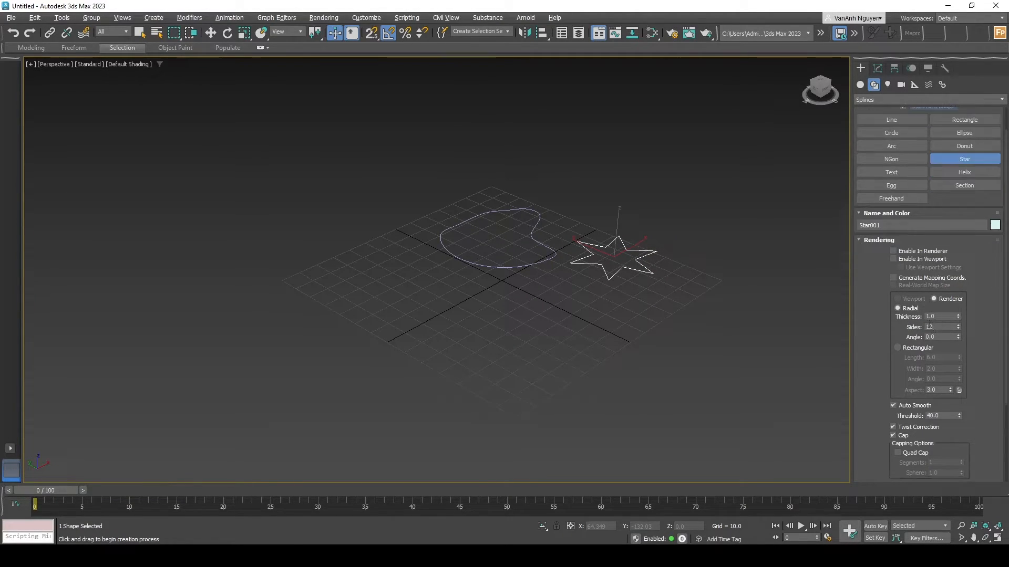
pyautogui.scroll(-3, 921, 376)
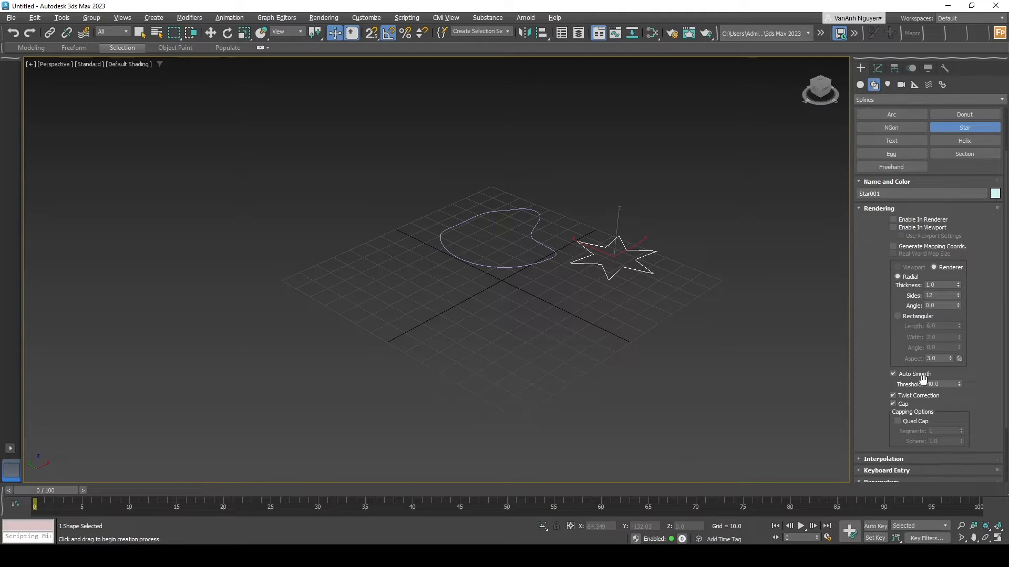
pyautogui.scroll(-4, 920, 376)
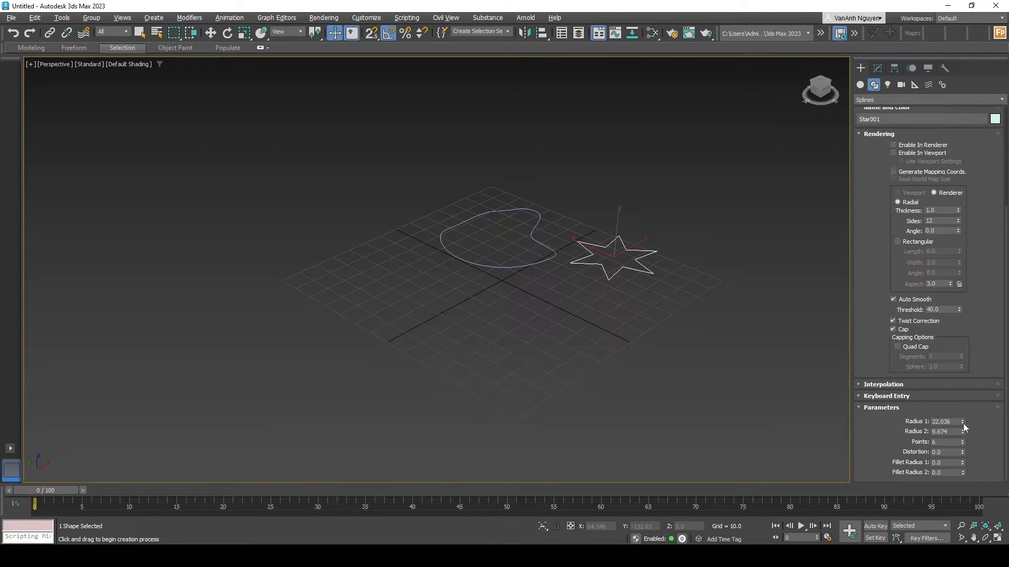
pyautogui.moveTo(963, 421); pyautogui.dragTo(962, 444)
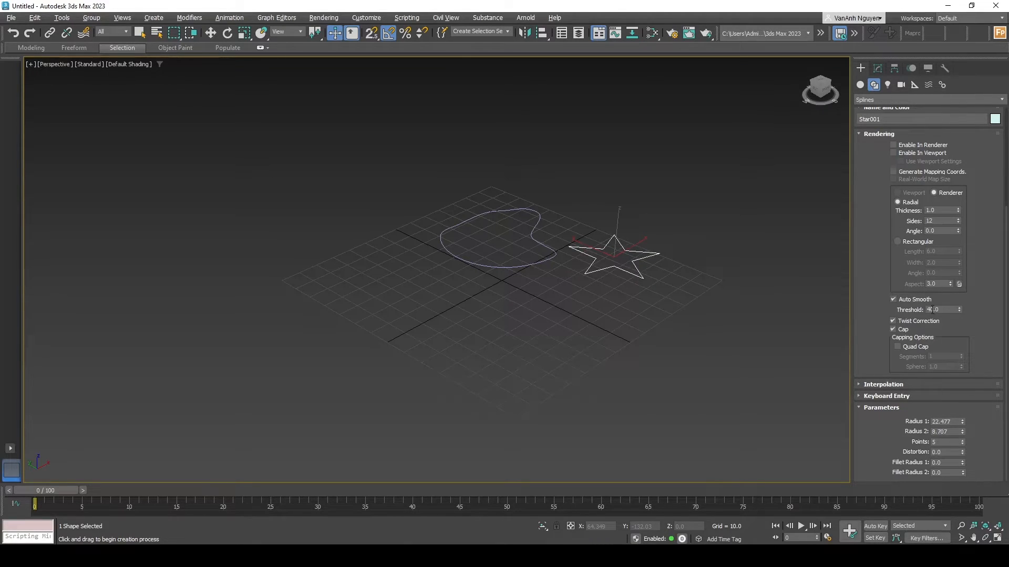
pyautogui.click(865, 71)
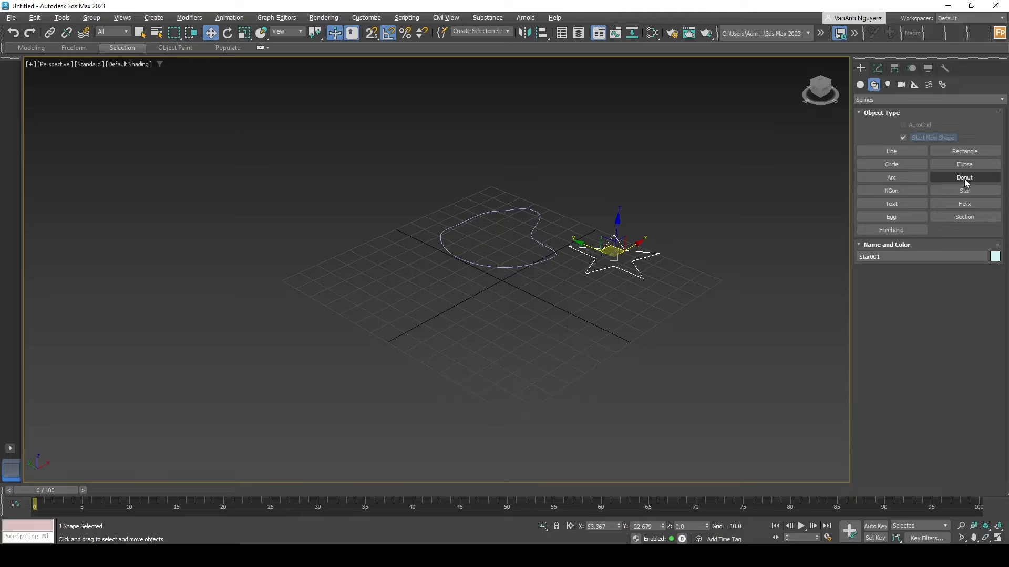
# Draw a helix spline in front of the reshaped circle, with a radius of about 5.7 and a height of about 32.8.
pyautogui.click(959, 206)
pyautogui.moveTo(480, 317); pyautogui.dragTo(478, 314)
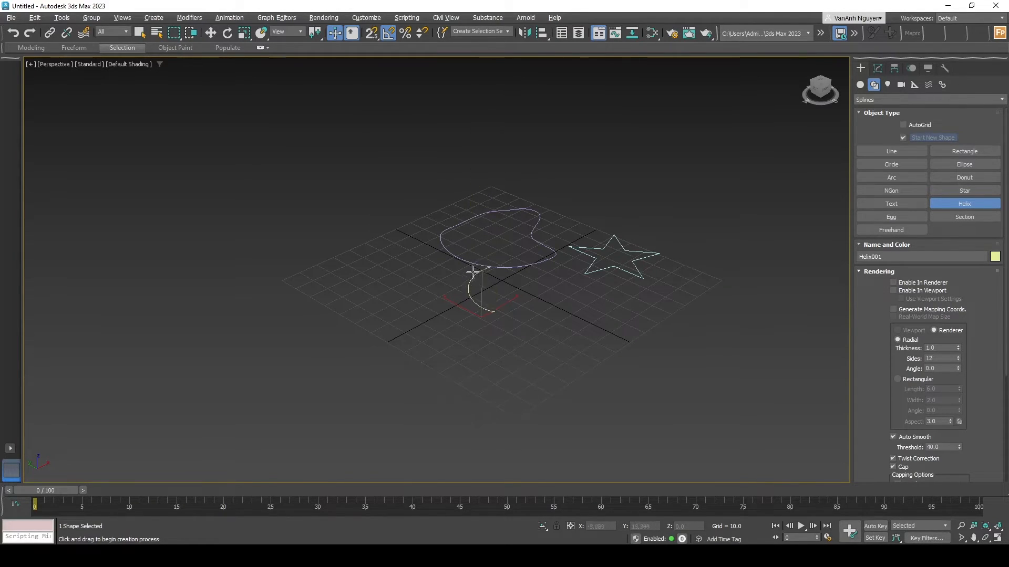
pyautogui.click(475, 248)
pyautogui.scroll(3, 480, 303)
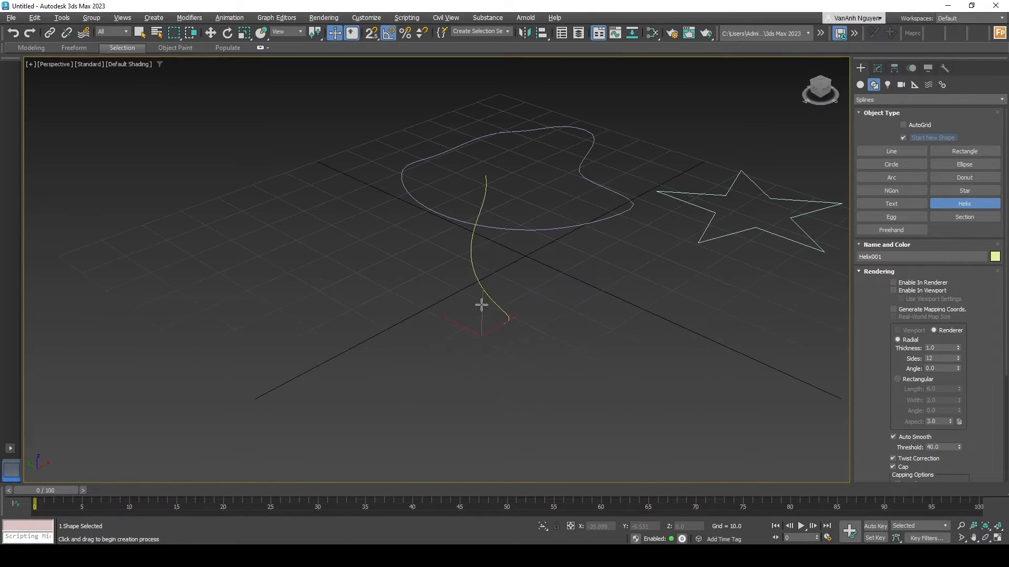
pyautogui.scroll(-2, 504, 293)
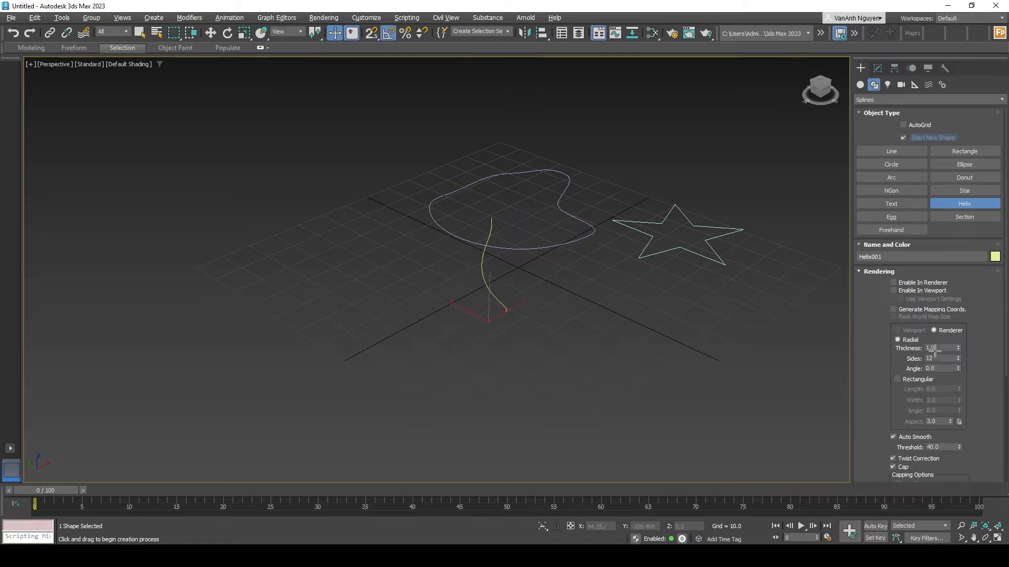
pyautogui.scroll(-5, 931, 399)
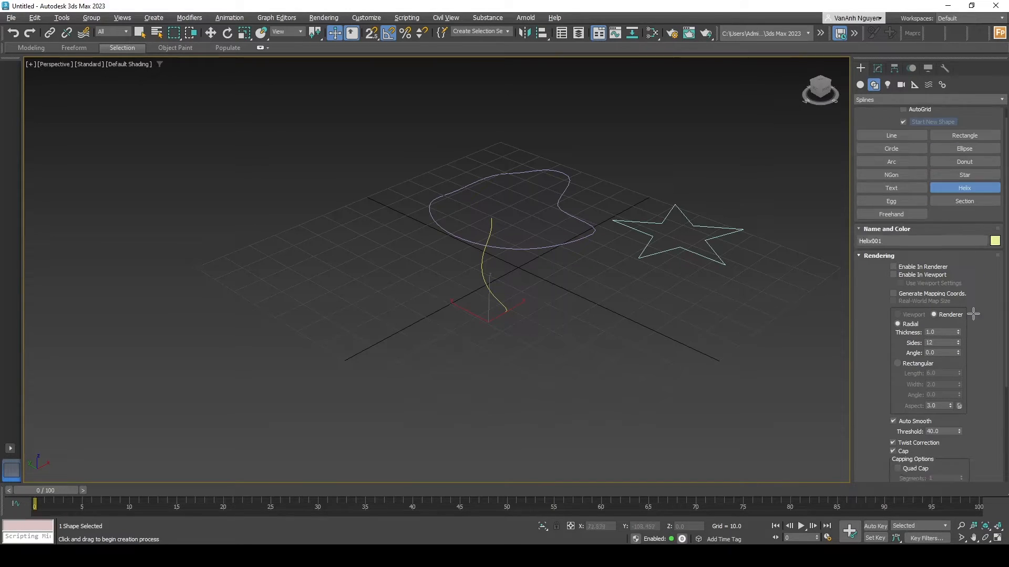
pyautogui.moveTo(956, 432); pyautogui.dragTo(483, 254)
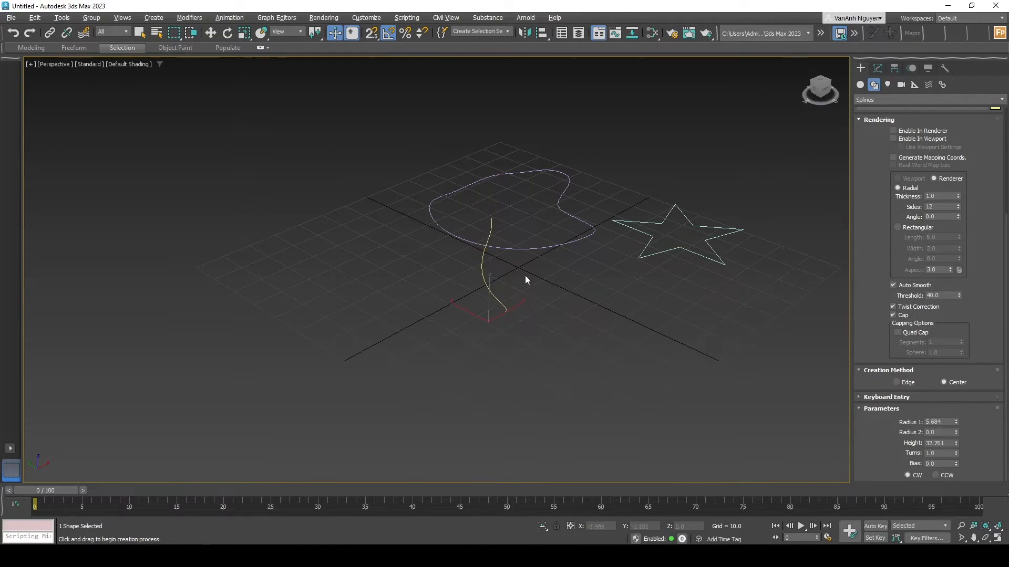
# Adjust the helix to Radius 1 of 3.348, Radius 2 of 2.4, height 34.399 and about 6.5 turns.
pyautogui.moveTo(452, 271); pyautogui.dragTo(472, 260)
pyautogui.moveTo(957, 424); pyautogui.dragTo(954, 166)
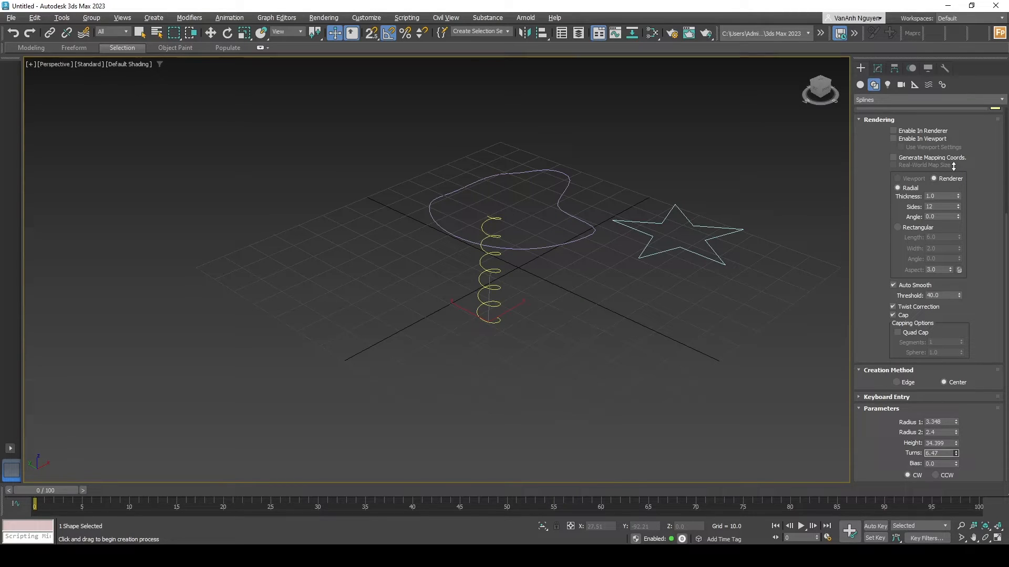
pyautogui.scroll(5, 486, 245)
pyautogui.scroll(-5, 486, 245)
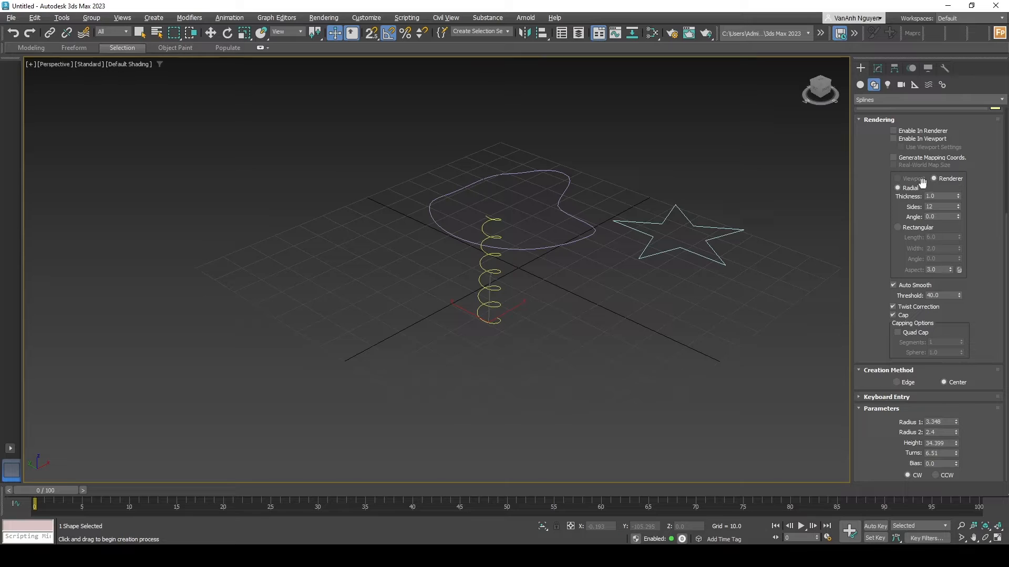
# Enable the helix's thickness display in the viewport so that the coil appears as a solid tube.
pyautogui.scroll(4, 922, 183)
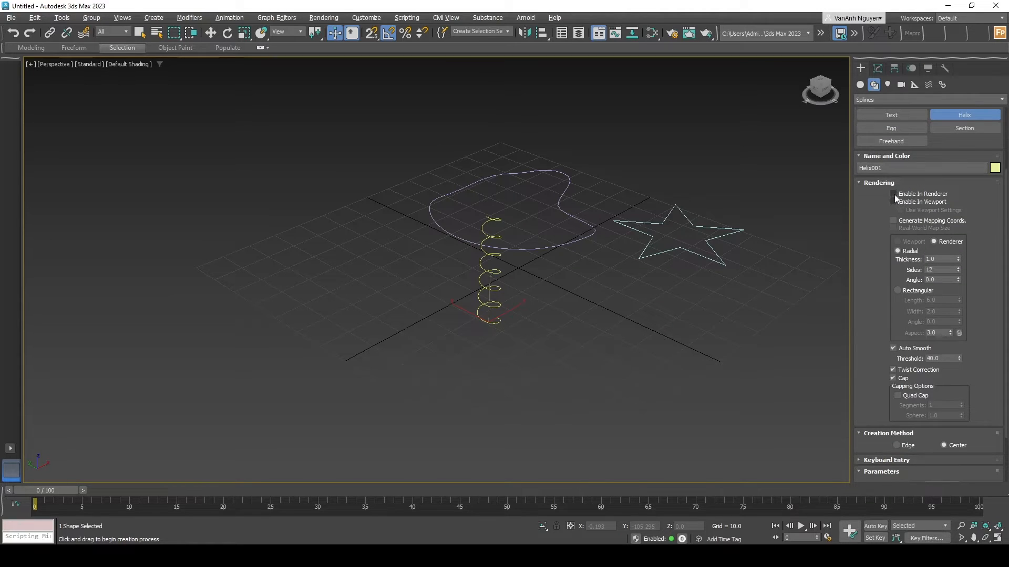
pyautogui.scroll(2, 536, 255)
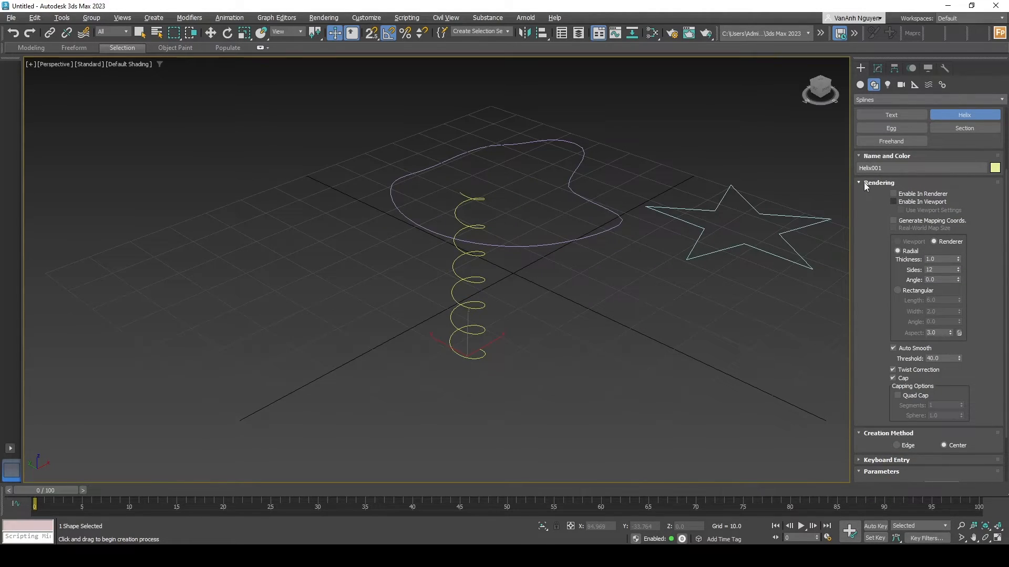
pyautogui.click(894, 202)
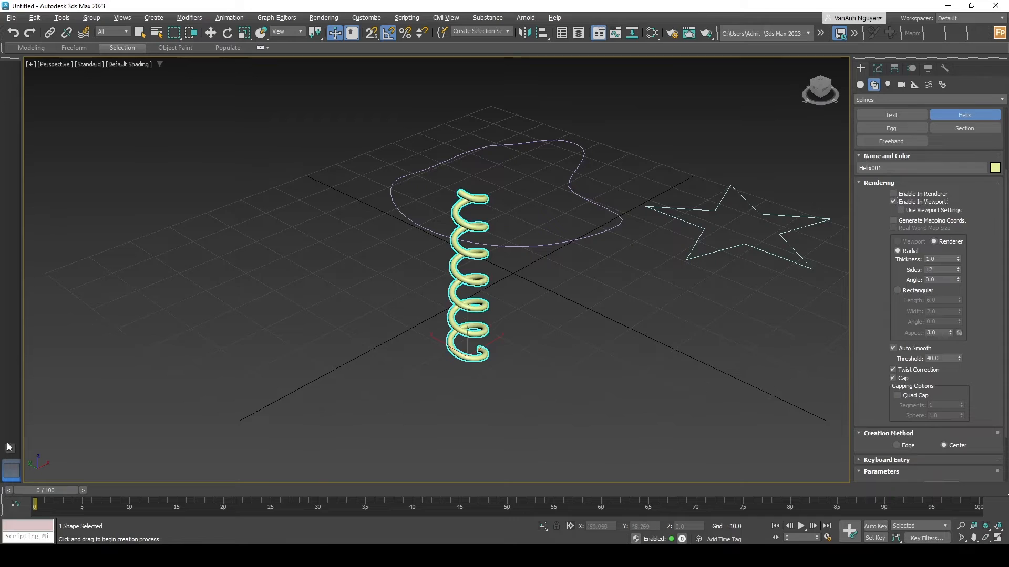
pyautogui.scroll(4, 455, 331)
pyautogui.scroll(5, 461, 226)
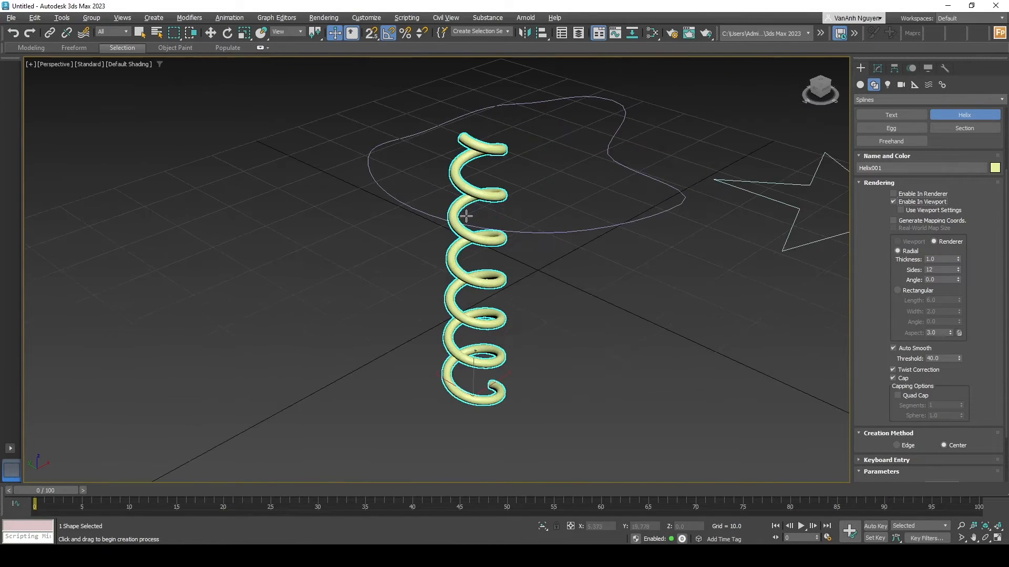
pyautogui.scroll(-5, 458, 138)
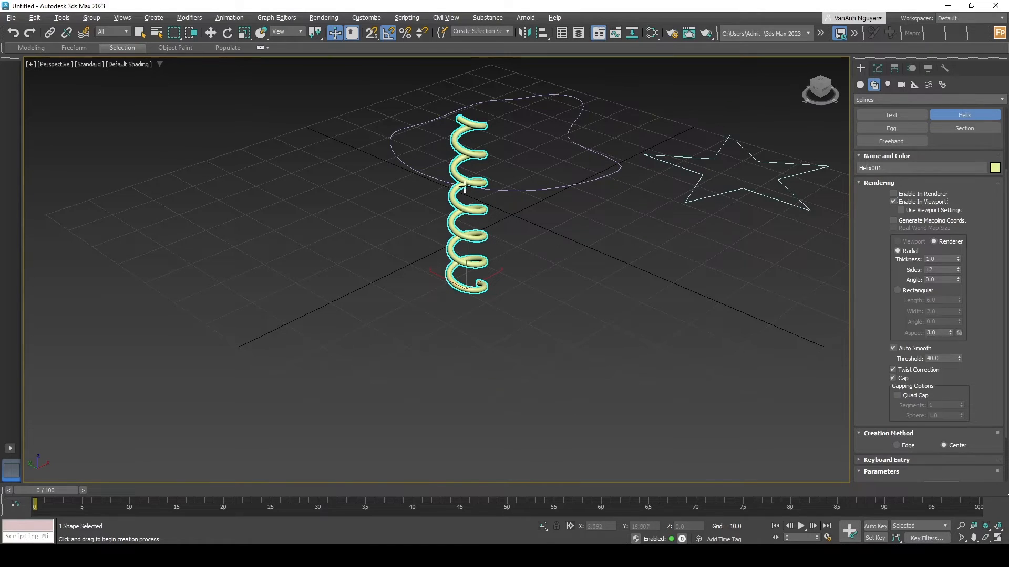
# Set the helix's radial thickness to 0.79, finish its creation and clear the selection.
pyautogui.moveTo(957, 260)
pyautogui.mouseDown()
pyautogui.moveTo(955, 281)
pyautogui.moveTo(960, 259)
pyautogui.moveTo(961, 269)
pyautogui.mouseUp()
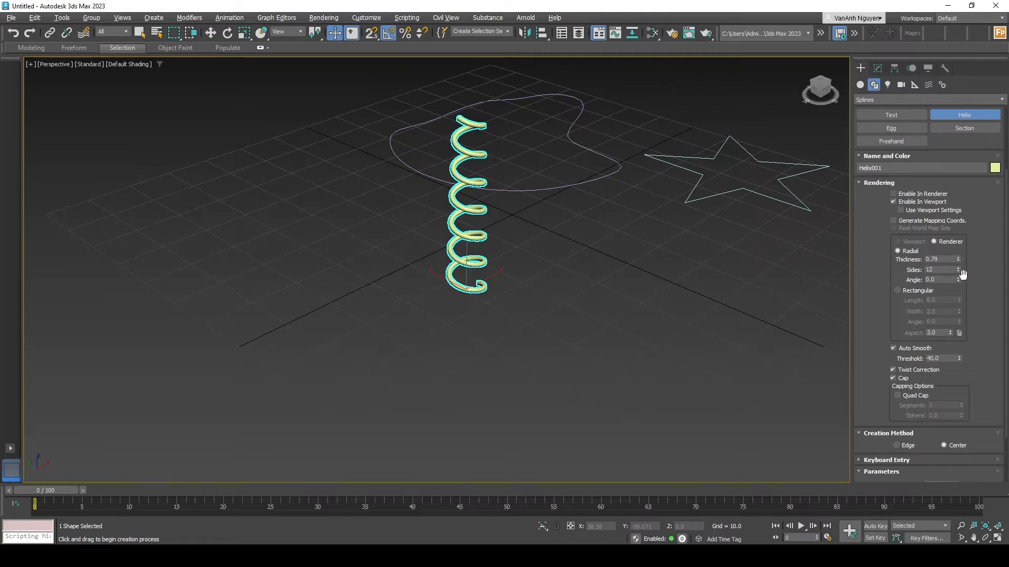
pyautogui.scroll(-5, 504, 213)
pyautogui.scroll(5, 489, 195)
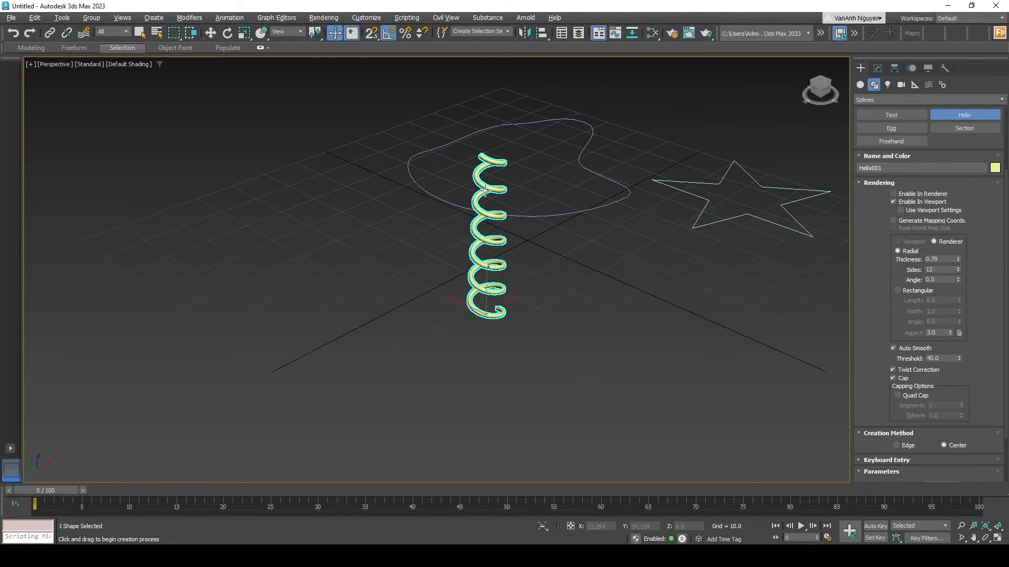
pyautogui.scroll(-3, 556, 189)
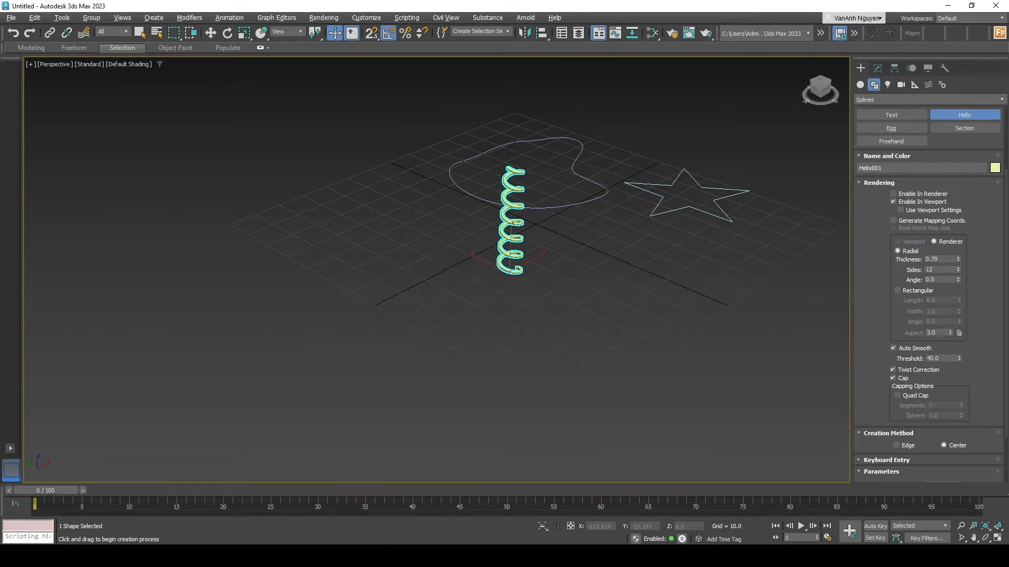
pyautogui.moveTo(400, 556)
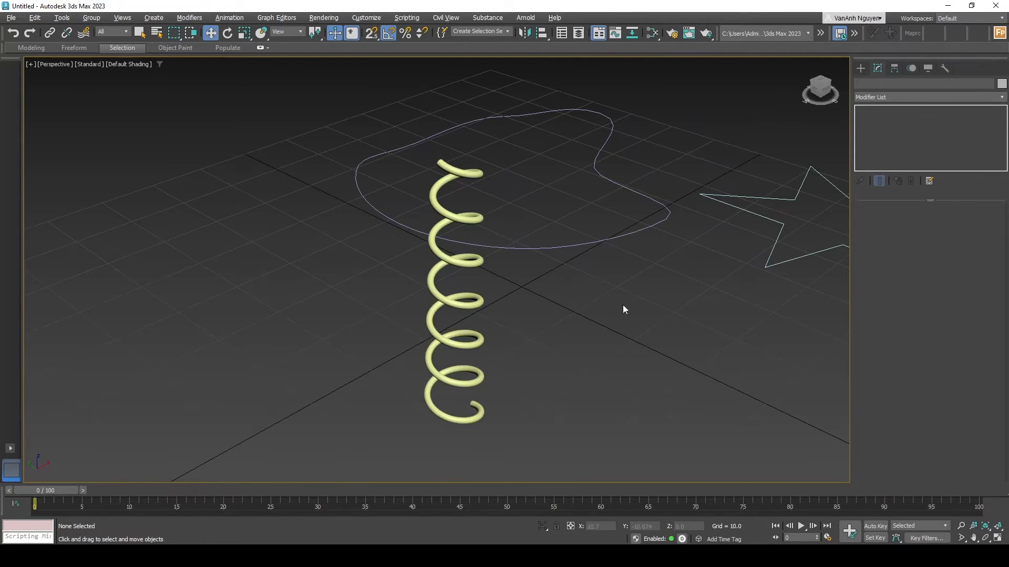
# Give the helix a rectangular cross-section with length 1.173, width 2.06 and aspect 0.57.
pyautogui.click(447, 263)
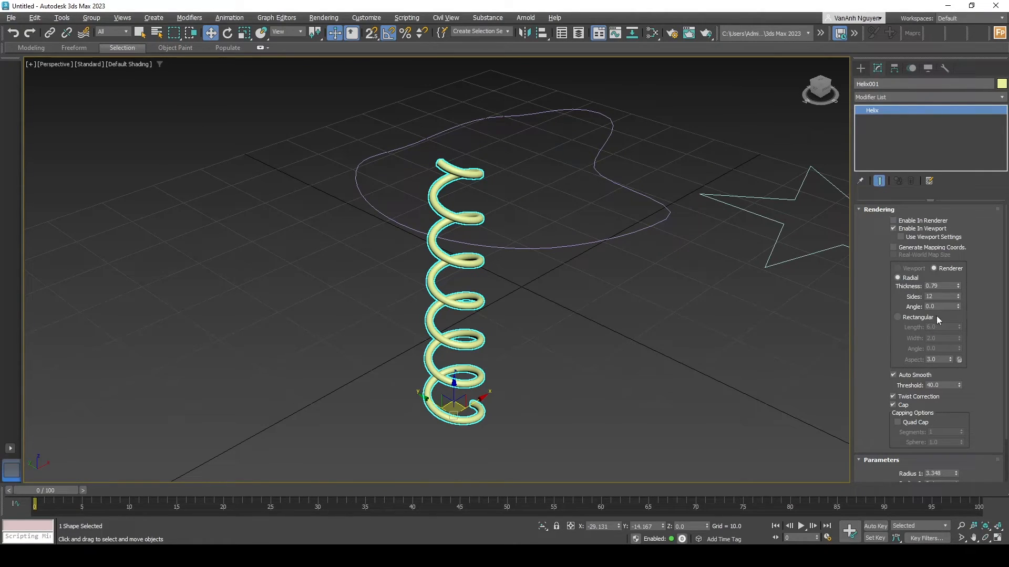
pyautogui.click(898, 317)
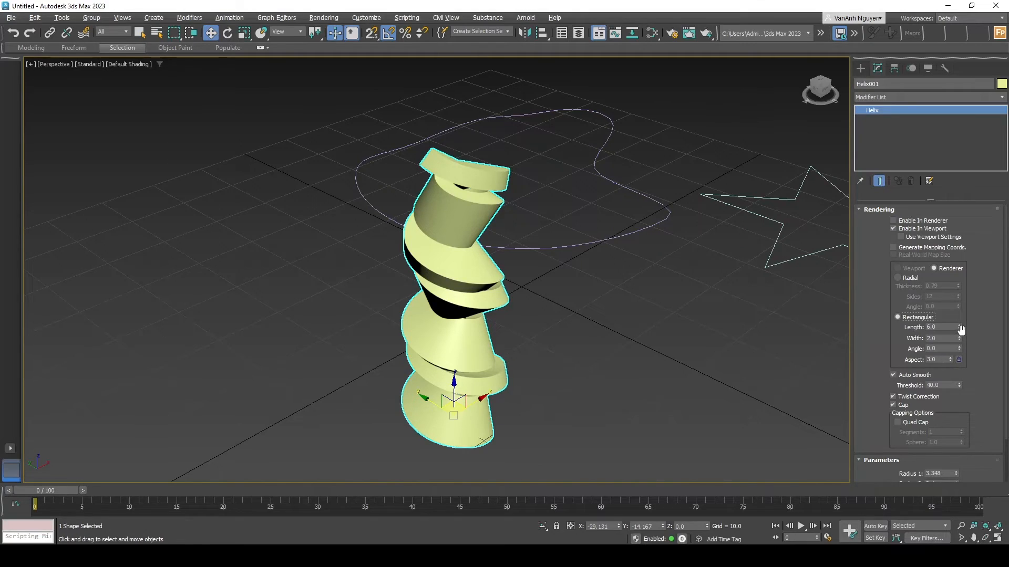
pyautogui.moveTo(958, 328); pyautogui.dragTo(971, 374)
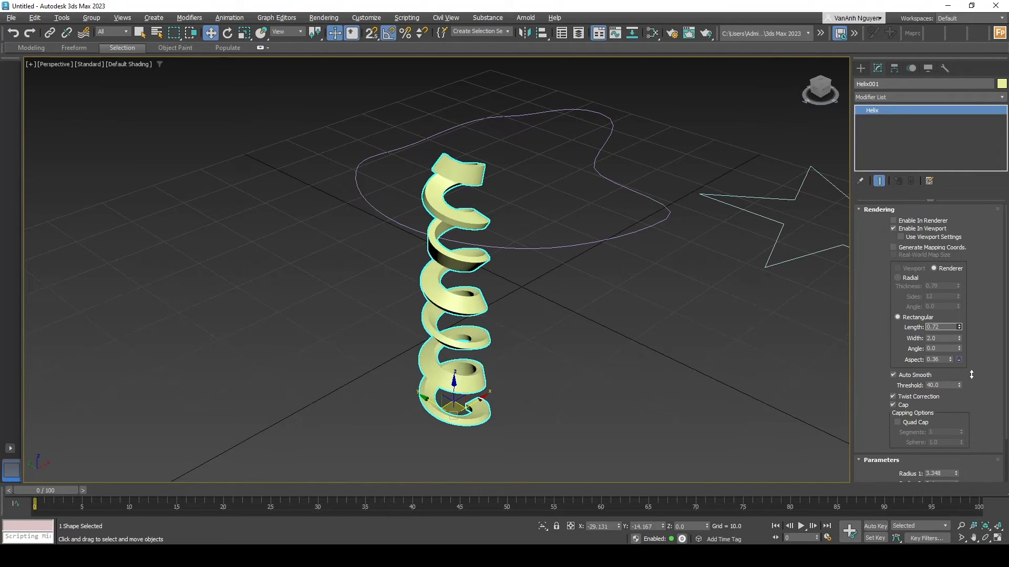
pyautogui.moveTo(958, 339); pyautogui.dragTo(960, 348)
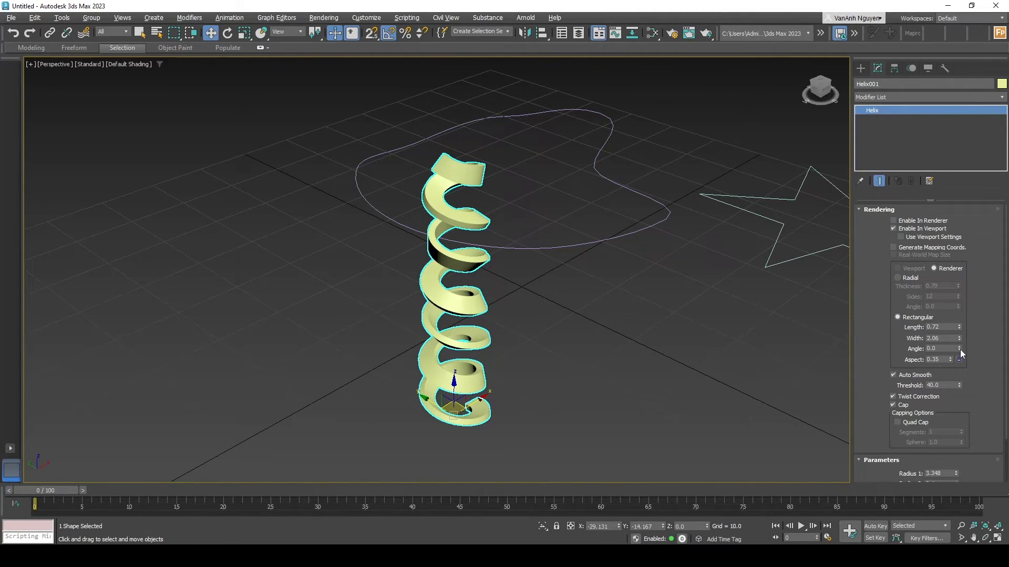
pyautogui.moveTo(950, 359)
pyautogui.mouseDown()
pyautogui.moveTo(950, 377)
pyautogui.moveTo(951, 357)
pyautogui.mouseUp()
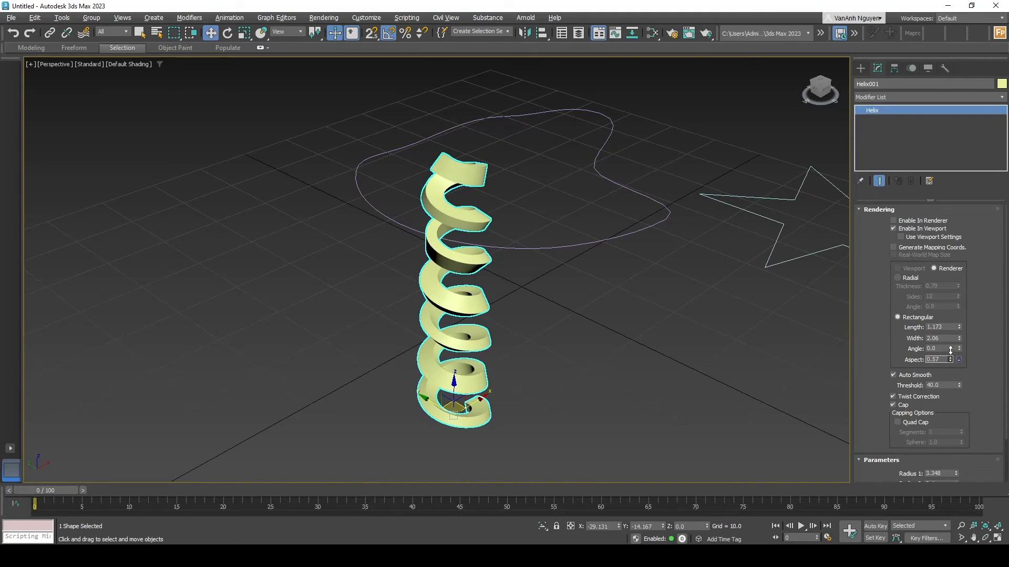
# Try the Facets shading style in the viewport and return to Default Shading.
pyautogui.click(133, 67)
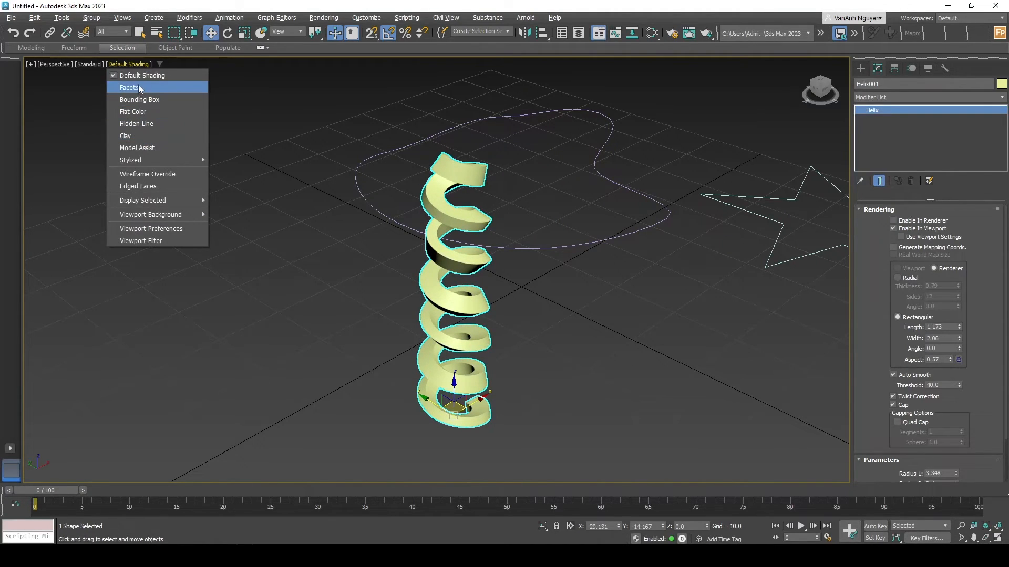
pyautogui.click(138, 89)
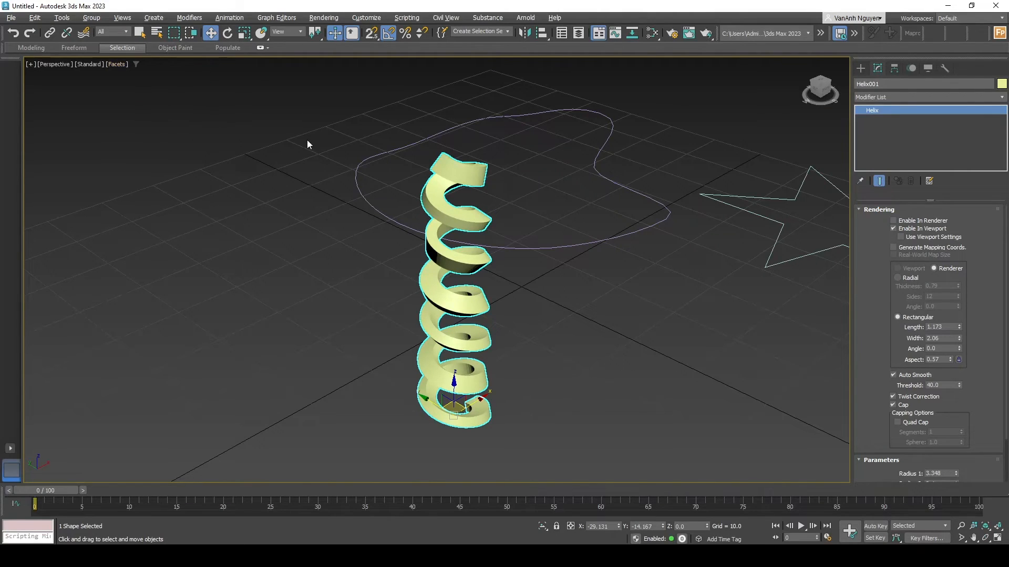
pyautogui.scroll(-3, 473, 271)
pyautogui.scroll(3, 473, 271)
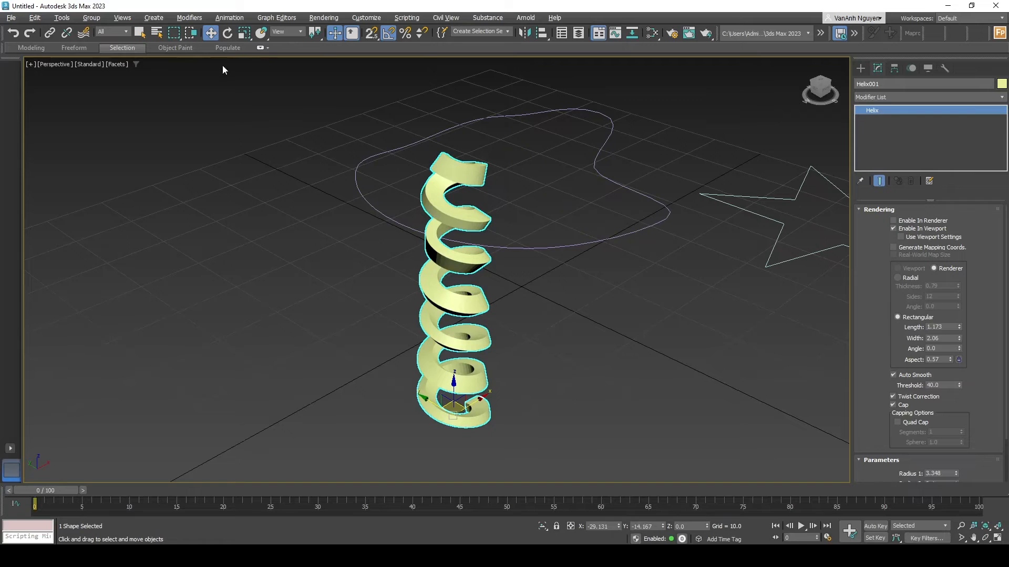
pyautogui.click(120, 65)
pyautogui.click(131, 75)
# Turn on Edged Faces in the viewport and examine the mesh edges along the helix coil.
pyautogui.click(129, 64)
pyautogui.click(137, 187)
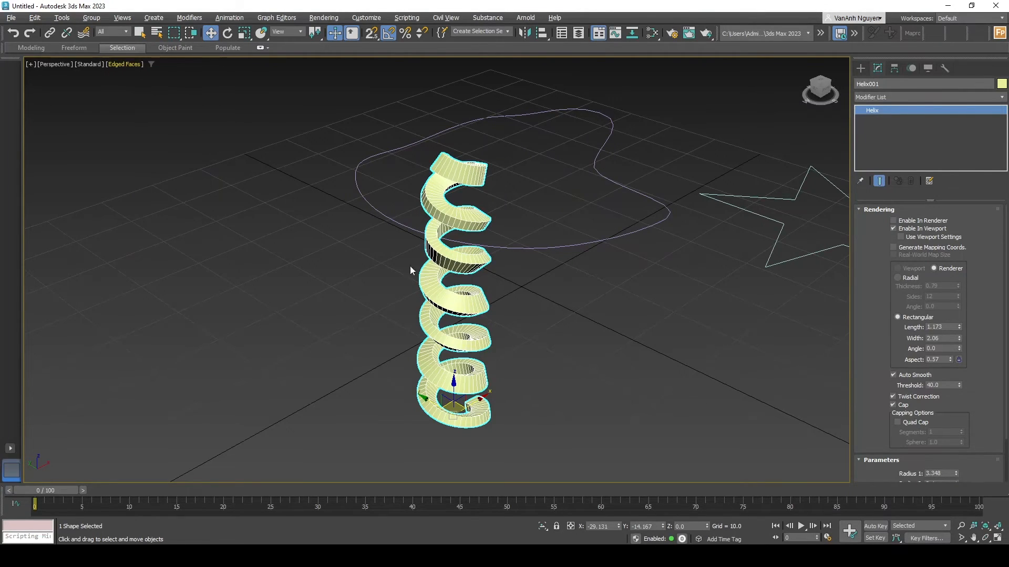
pyautogui.scroll(3, 461, 304)
pyautogui.scroll(-4, 460, 304)
pyautogui.scroll(3, 457, 302)
pyautogui.scroll(-3, 465, 294)
pyautogui.scroll(4, 465, 294)
pyautogui.scroll(-3, 433, 249)
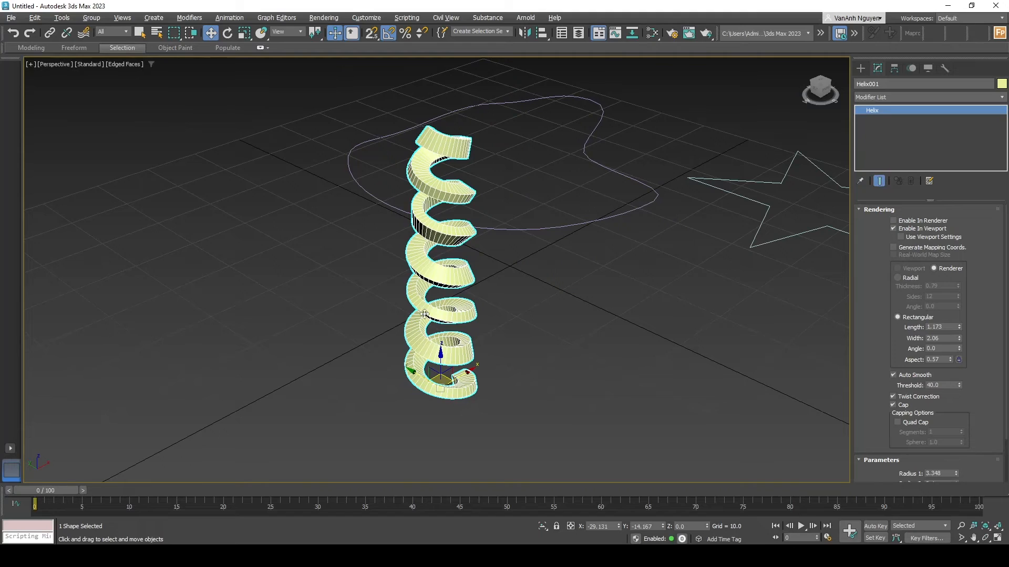
pyautogui.click(908, 97)
pyautogui.write('esh')
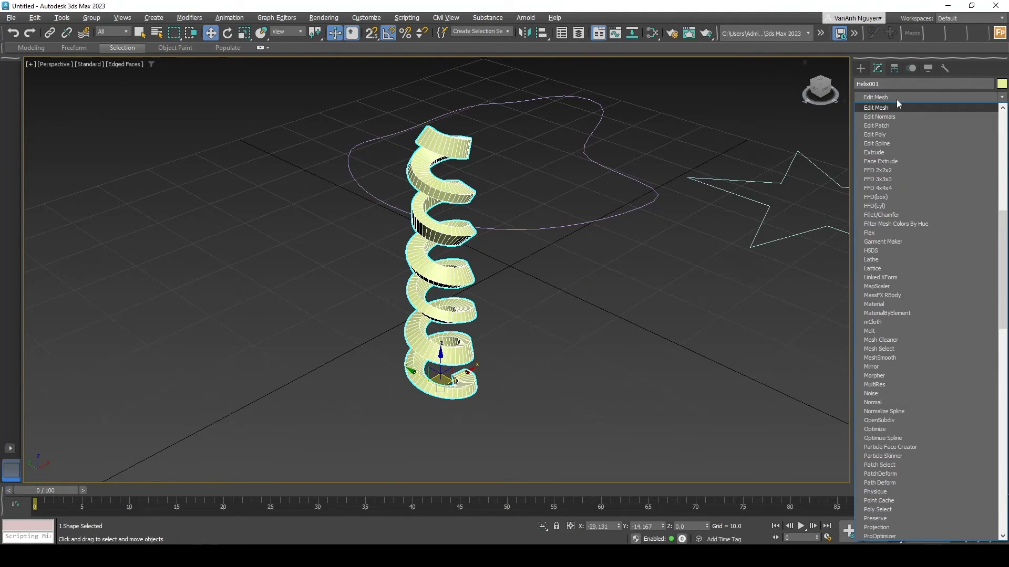
pyautogui.write('t')
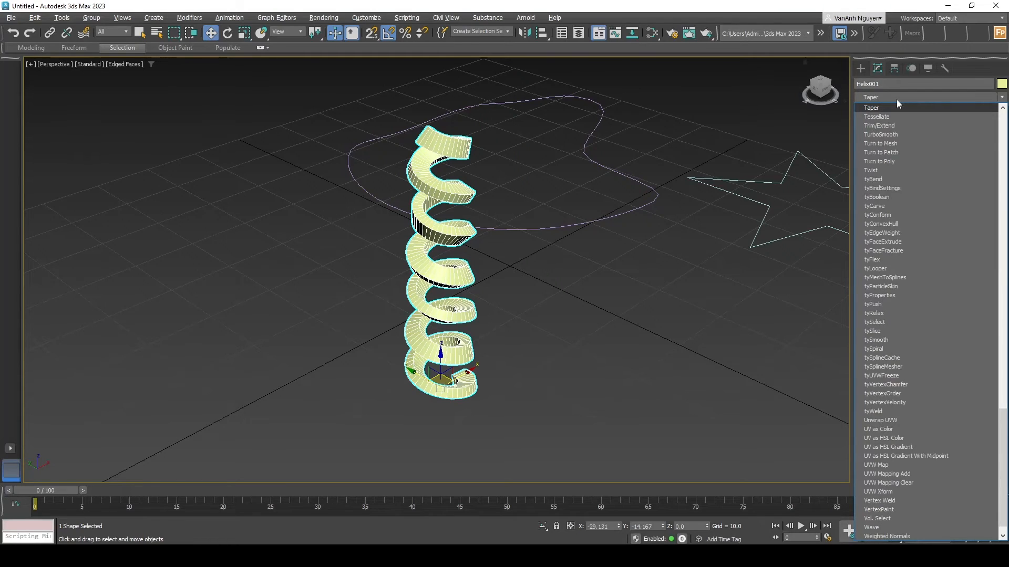
pyautogui.click(896, 99)
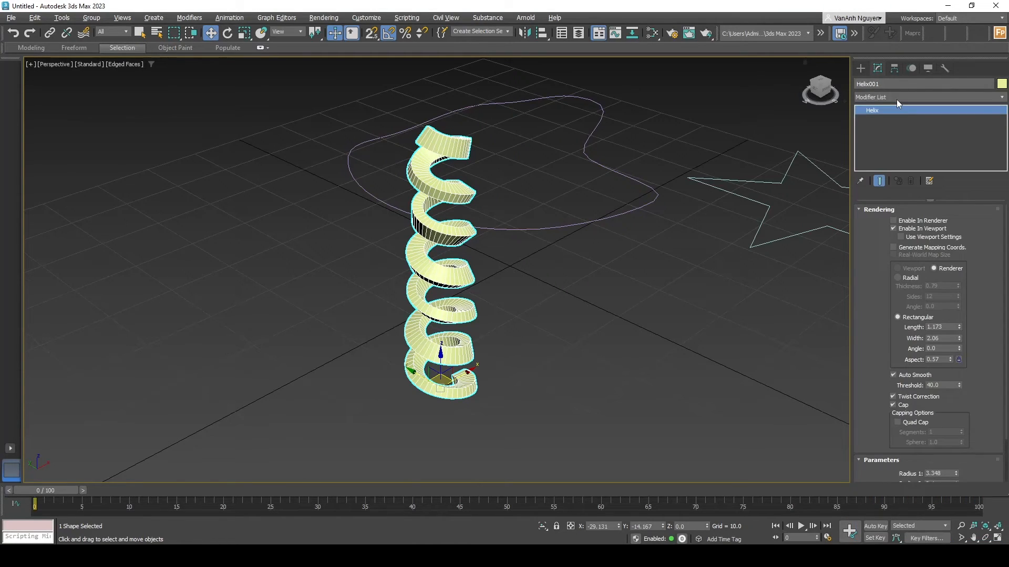
# Add an Edit Poly modifier to the helix and switch to polygon sub-object editing.
pyautogui.click(896, 100)
pyautogui.press('e')
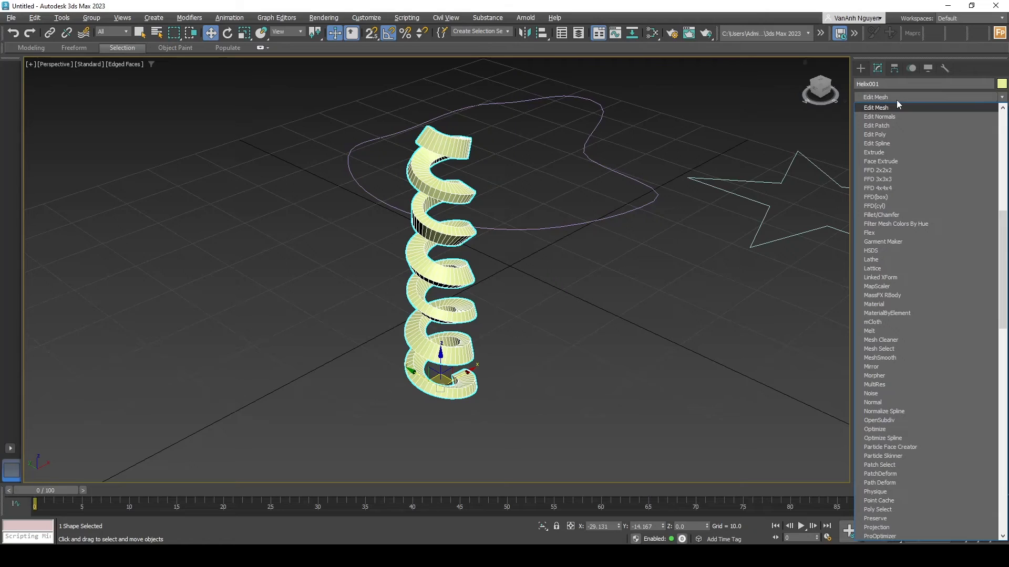
pyautogui.click(881, 134)
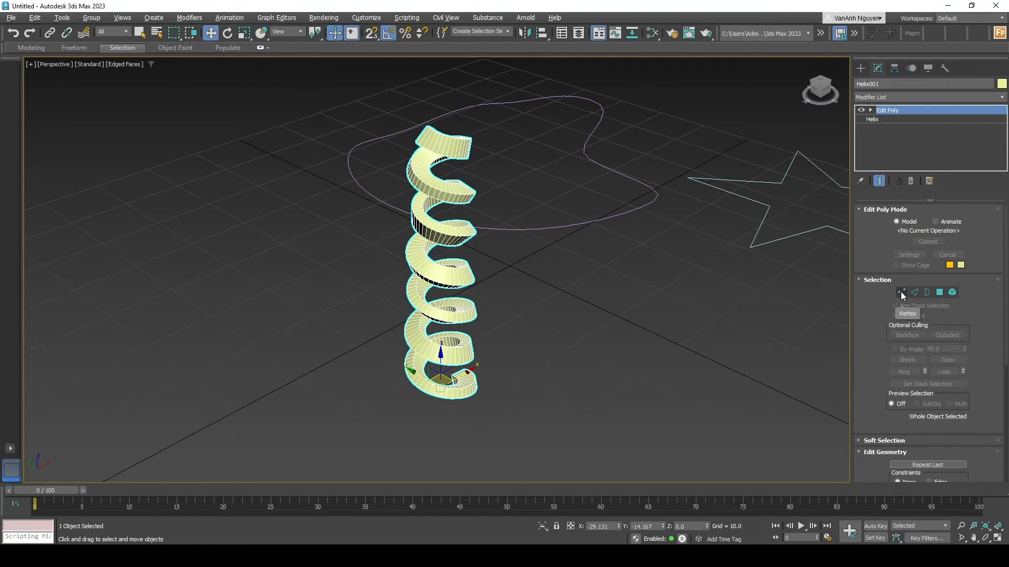
pyautogui.click(941, 292)
# Raise individual top-face polygons on the helix's upper turns along Z to form pointed spikes.
pyautogui.click(439, 235)
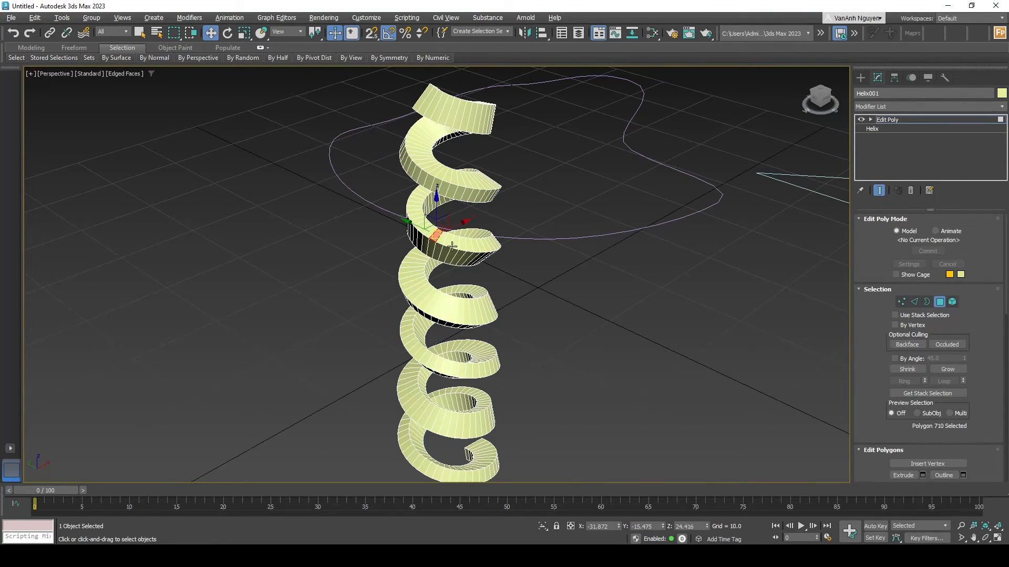
pyautogui.scroll(3, 434, 231)
pyautogui.moveTo(440, 200); pyautogui.dragTo(430, 165)
pyautogui.scroll(-4, 465, 190)
pyautogui.scroll(3, 466, 191)
pyautogui.click(423, 227)
pyautogui.click(471, 233)
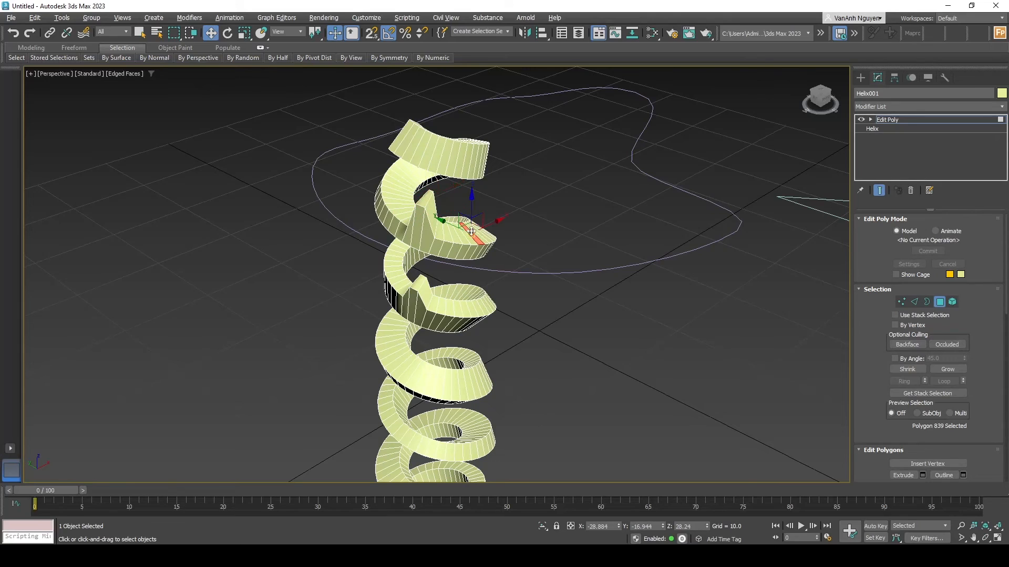
pyautogui.moveTo(472, 213); pyautogui.dragTo(473, 202)
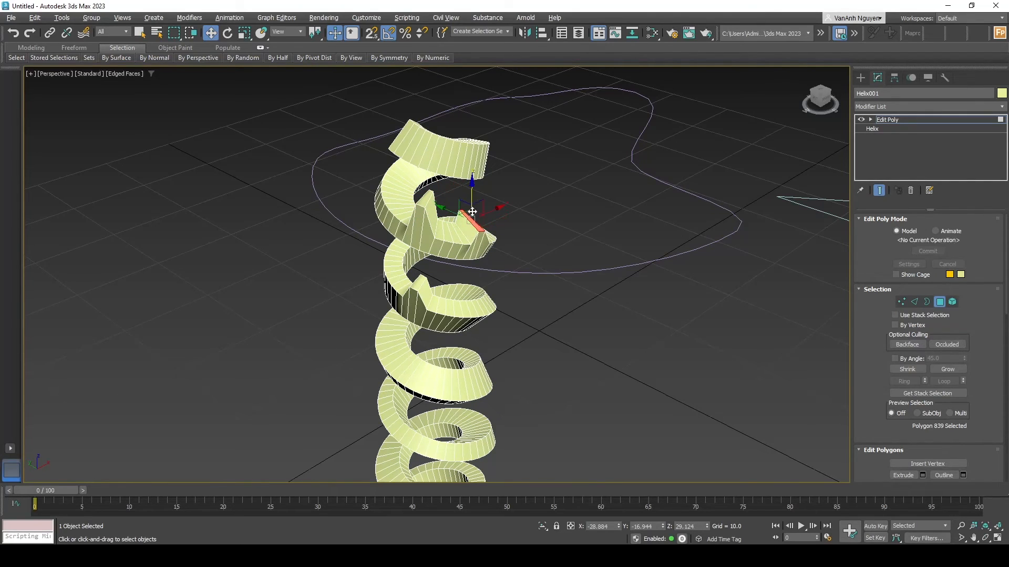
# Raise two more polygons along Z on the turn below, and one on the following turn down the helix.
pyautogui.click(486, 306)
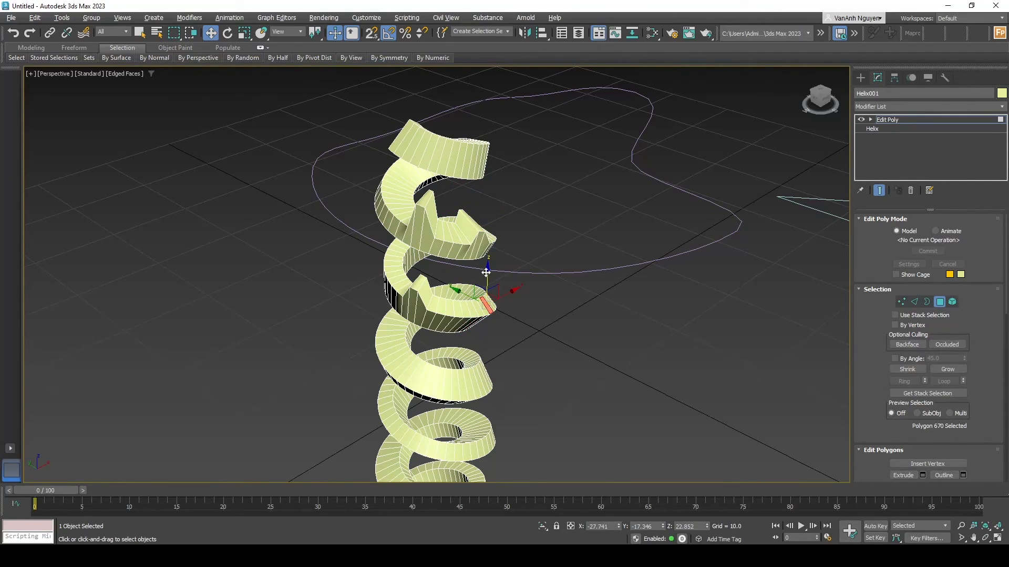
pyautogui.click(457, 309)
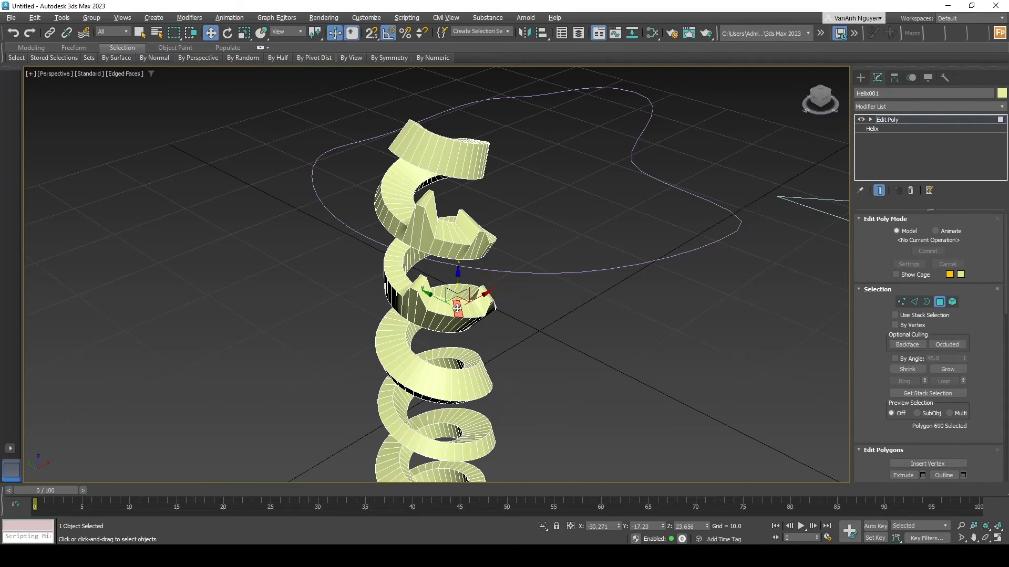
pyautogui.moveTo(459, 279); pyautogui.dragTo(459, 269)
pyautogui.scroll(-4, 477, 368)
pyautogui.click(514, 352)
pyautogui.scroll(3, 500, 356)
pyautogui.scroll(-1, 462, 300)
pyautogui.click(461, 401)
pyautogui.moveTo(463, 368); pyautogui.dragTo(463, 351)
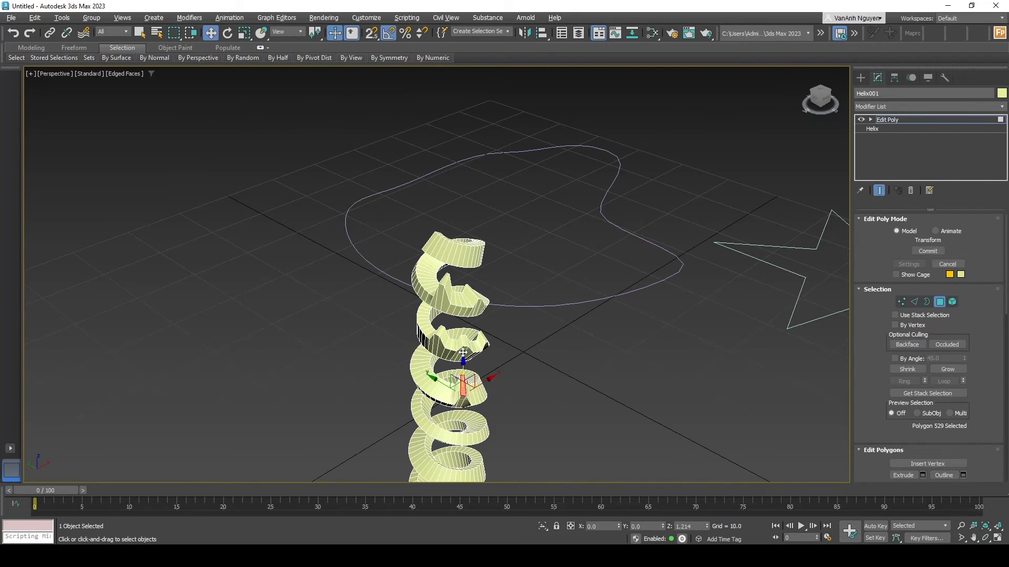
pyautogui.scroll(-4, 926, 363)
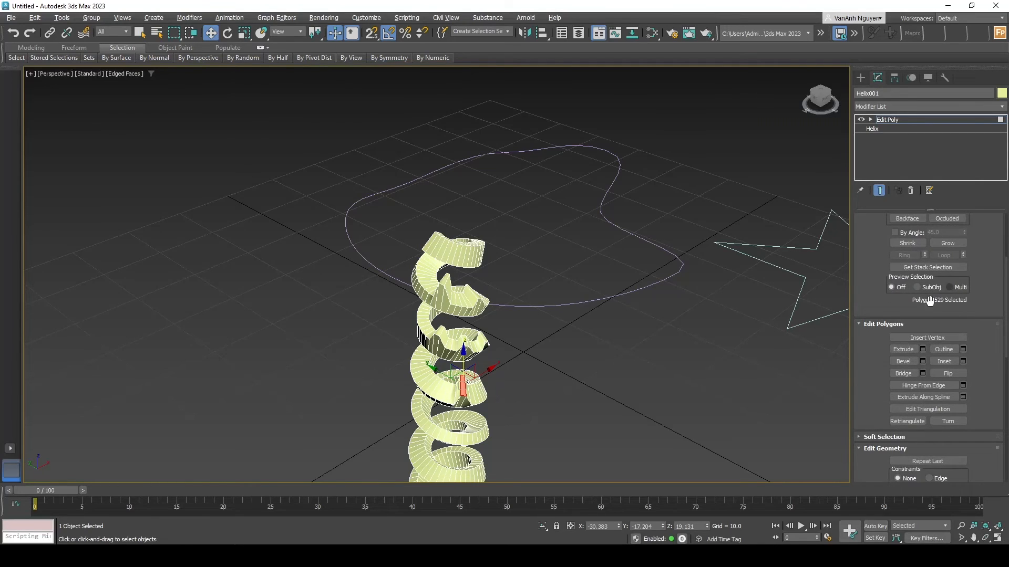
pyautogui.click(432, 388)
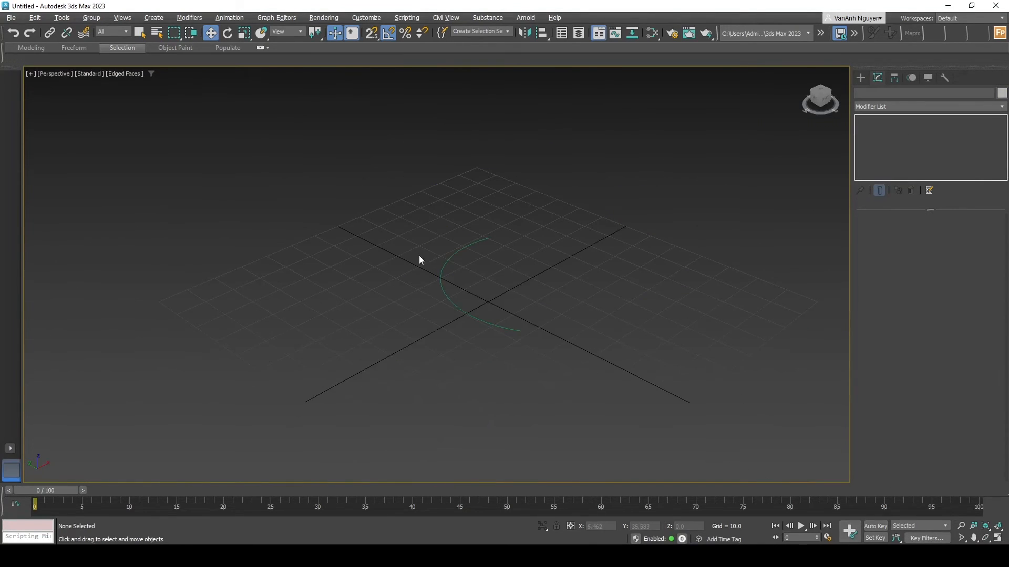
# Draw a three-sided NGon with a radius of about 8.22 on the grid, beside the open side of the arc.
pyautogui.click(486, 238)
pyautogui.click(378, 275)
pyautogui.click(862, 79)
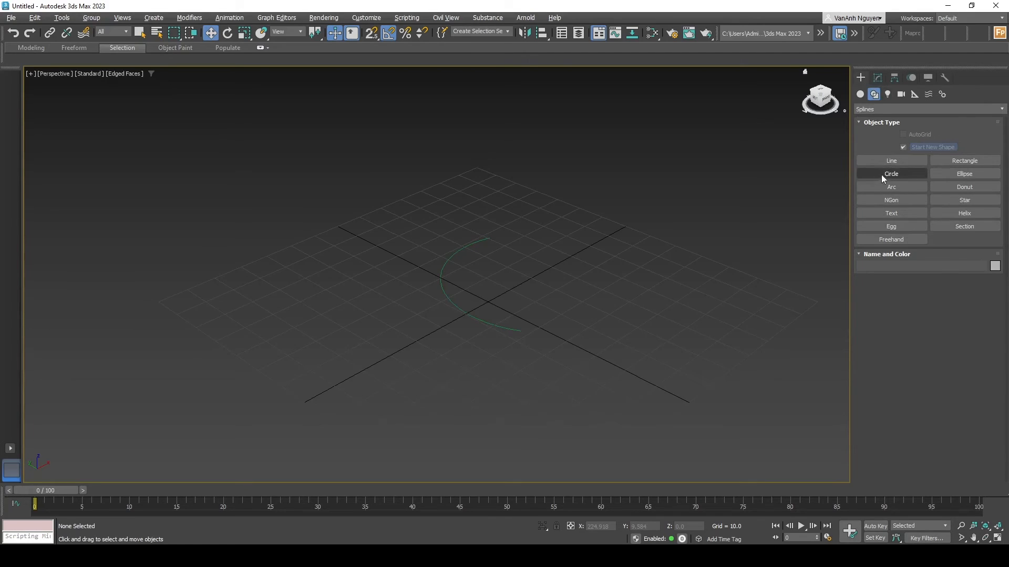
pyautogui.click(876, 80)
pyautogui.click(861, 80)
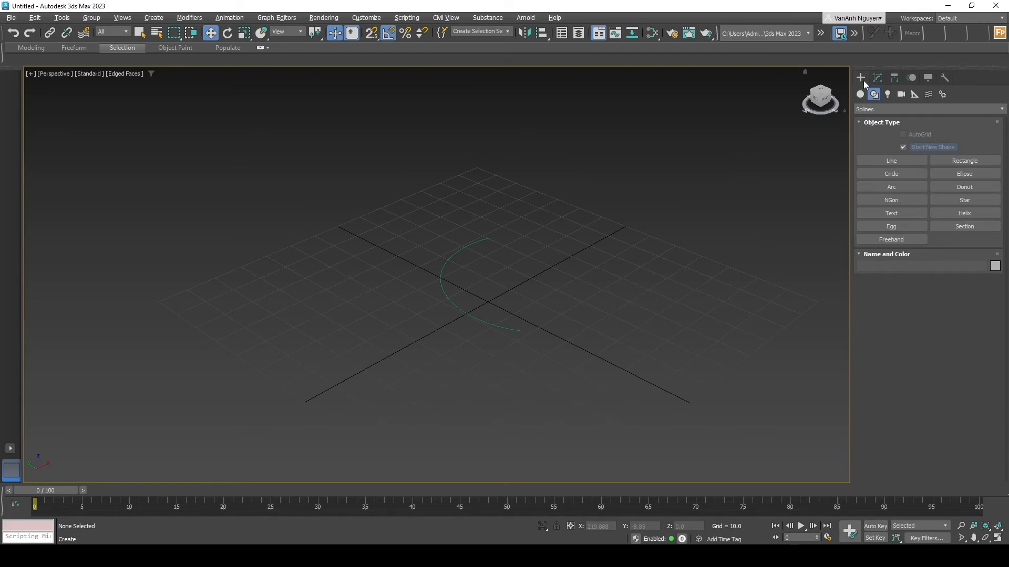
pyautogui.click(909, 201)
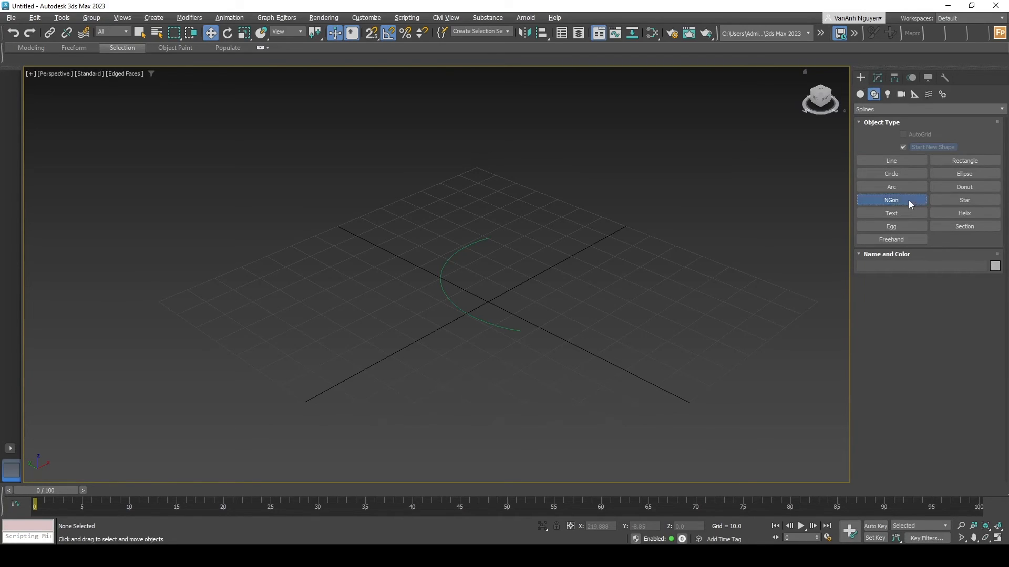
pyautogui.moveTo(589, 292); pyautogui.dragTo(600, 306)
# Round the NGon's corners with a corner radius of 1.74 and keep the shape selected.
pyautogui.scroll(-5, 910, 449)
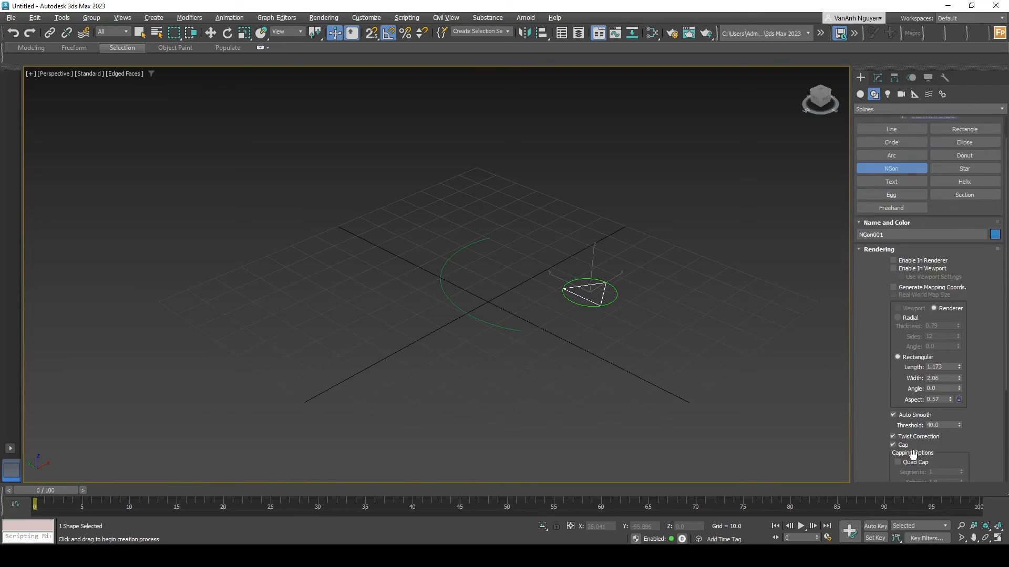
pyautogui.click(877, 77)
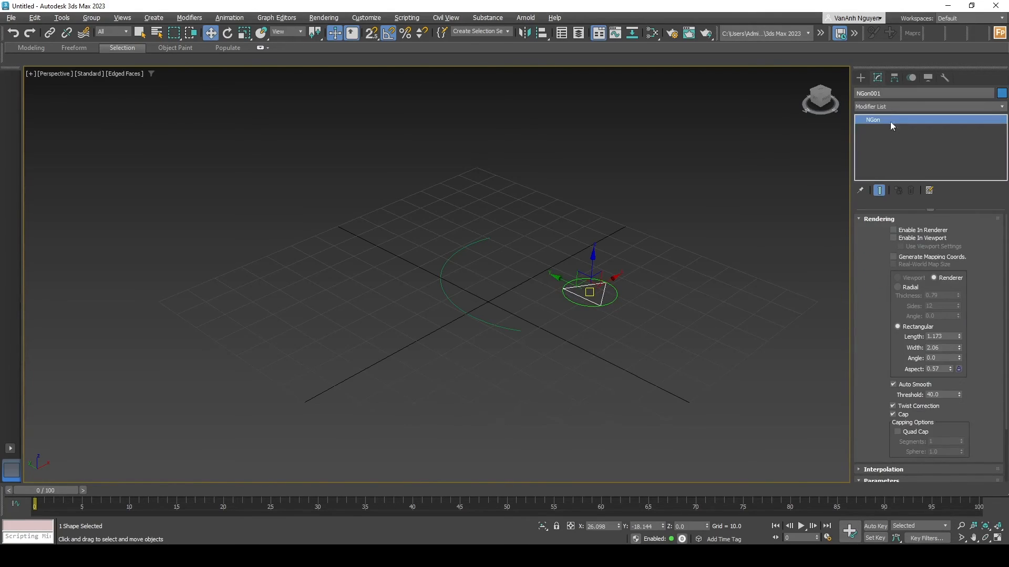
pyautogui.scroll(-2, 928, 368)
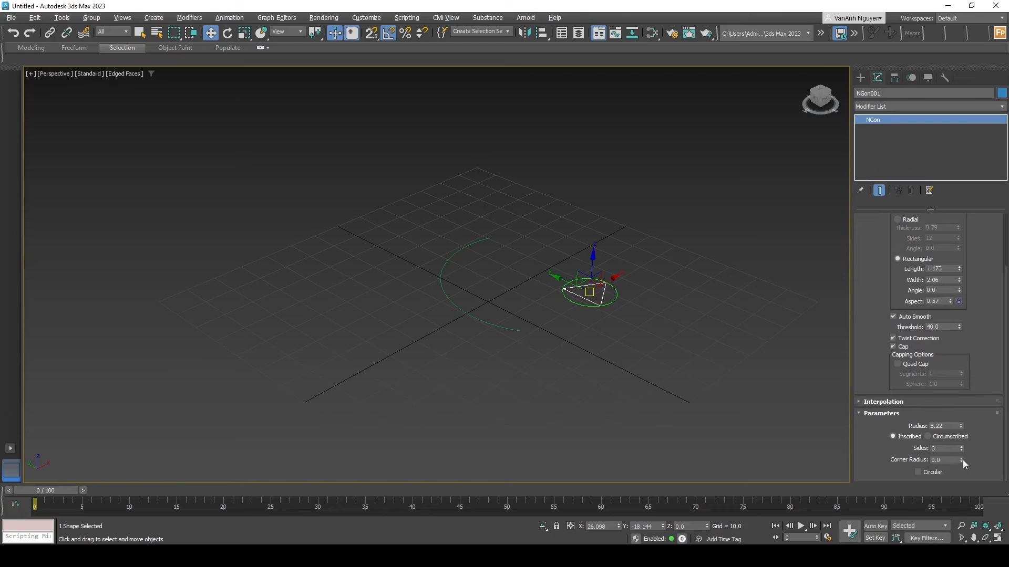
pyautogui.moveTo(962, 461); pyautogui.dragTo(962, 414)
pyautogui.scroll(4, 568, 282)
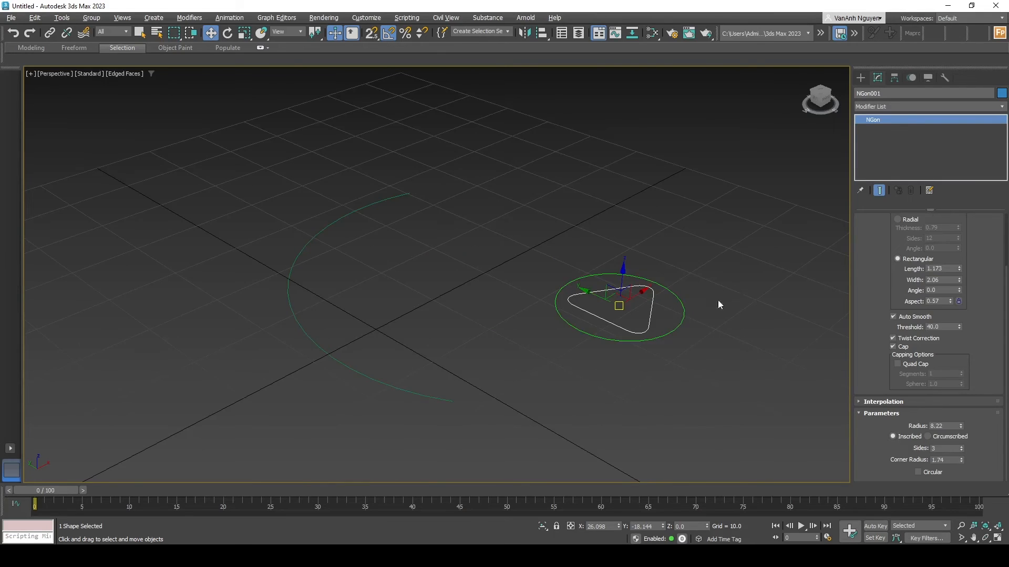
pyautogui.click(693, 312)
pyautogui.click(649, 320)
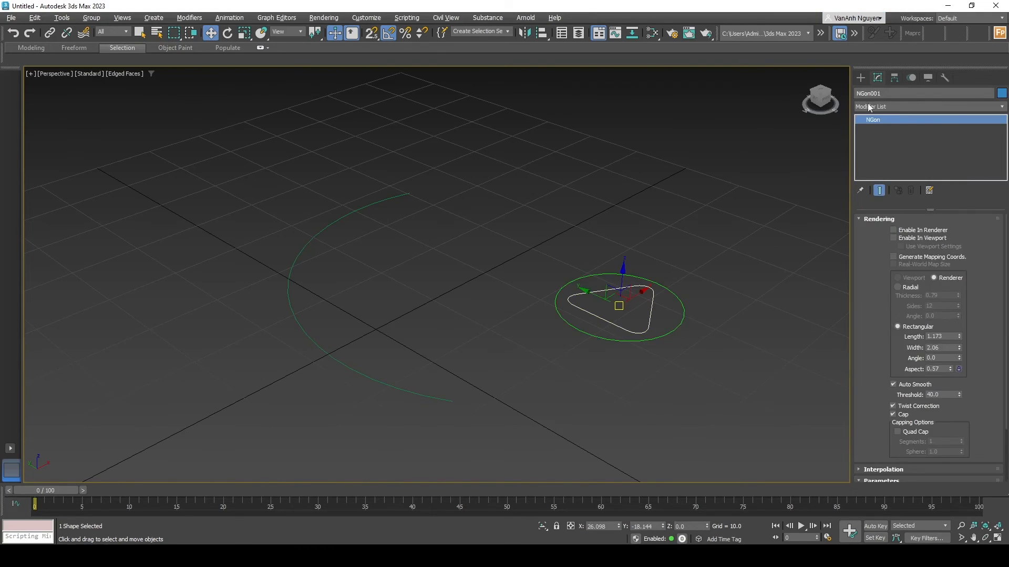
pyautogui.click(861, 78)
pyautogui.click(874, 94)
pyautogui.click(880, 107)
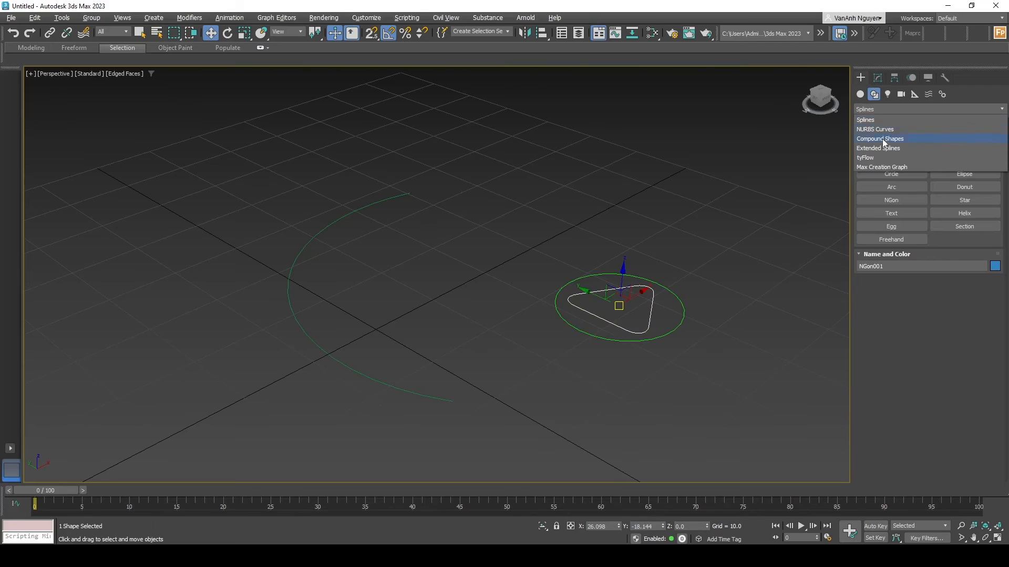
pyautogui.click(883, 140)
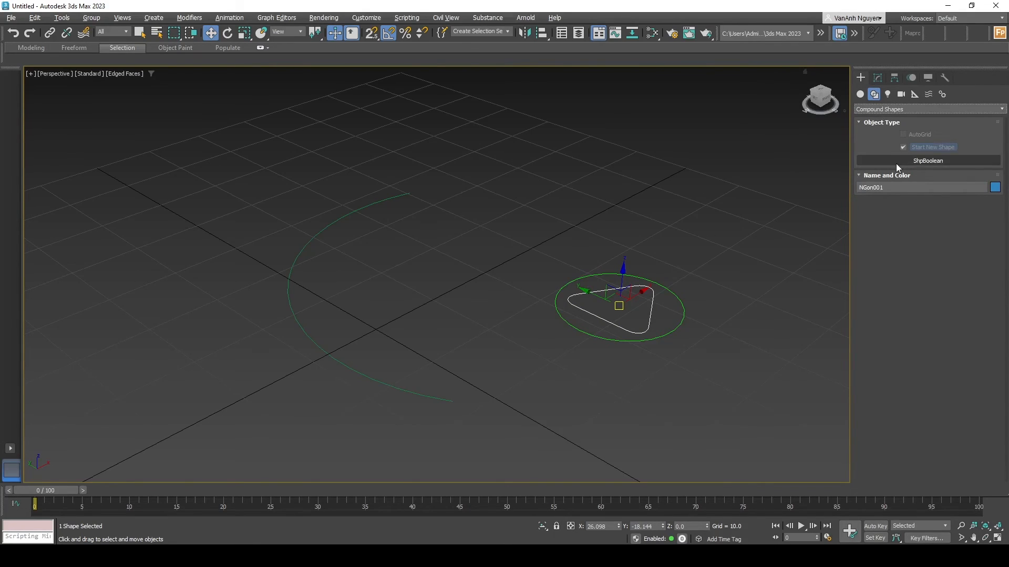
# Select the rounded triangle, show the Compound Objects geometry types and try starting a Loft from it.
pyautogui.scroll(-2, 745, 201)
pyautogui.scroll(-2, 758, 230)
pyautogui.scroll(2, 734, 247)
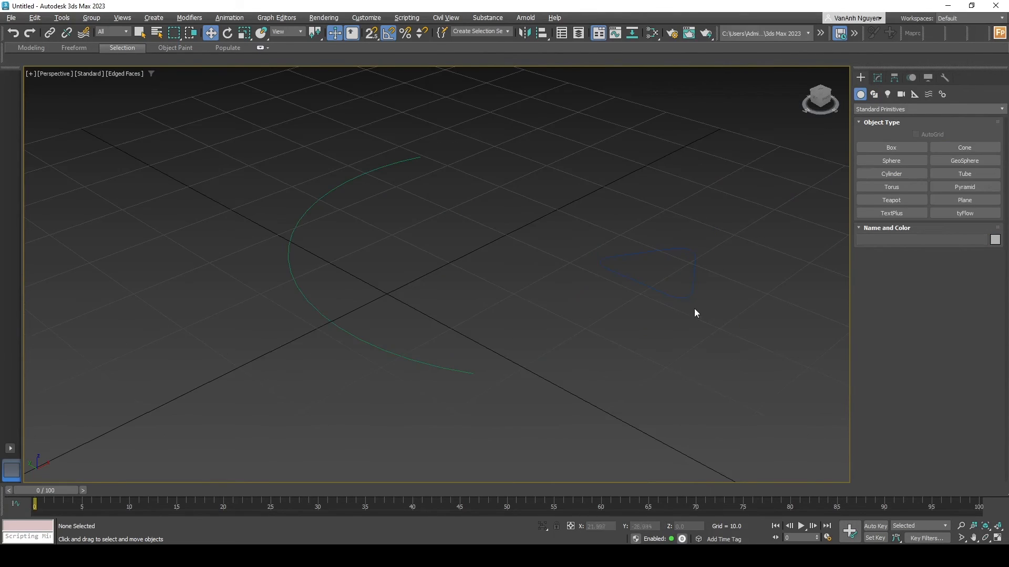
pyautogui.click(688, 293)
pyautogui.scroll(-2, 664, 165)
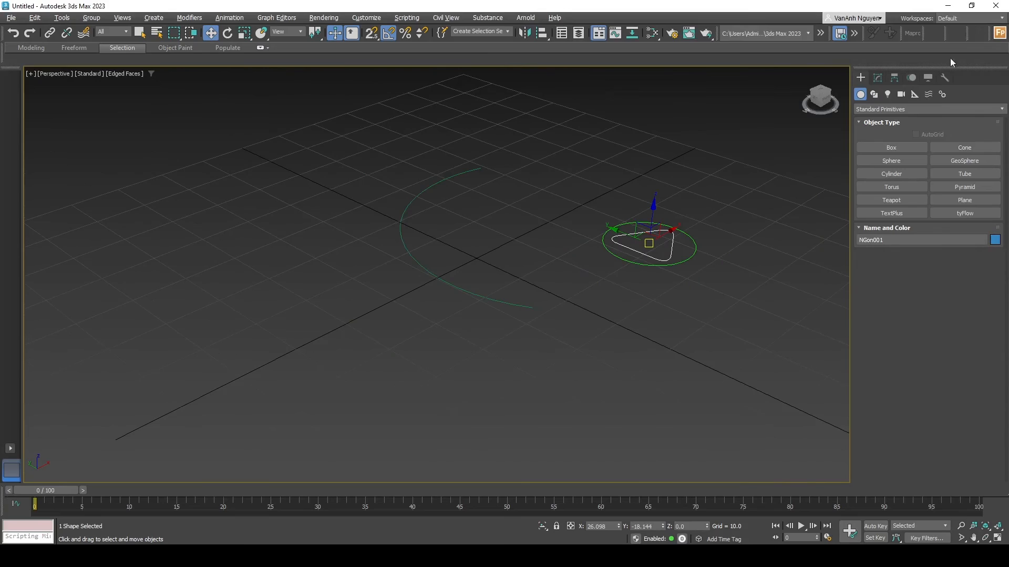
pyautogui.click(885, 110)
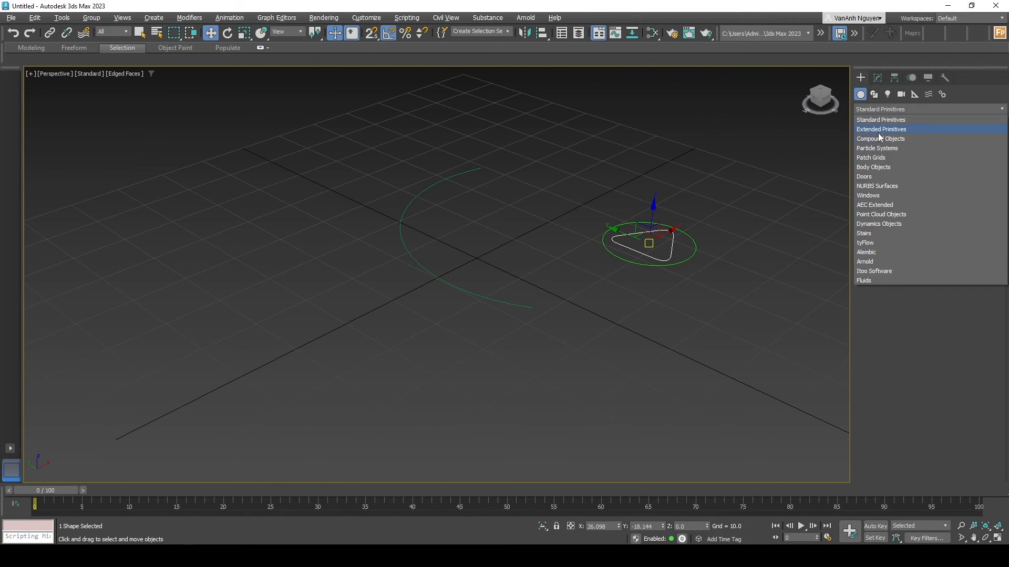
pyautogui.click(879, 139)
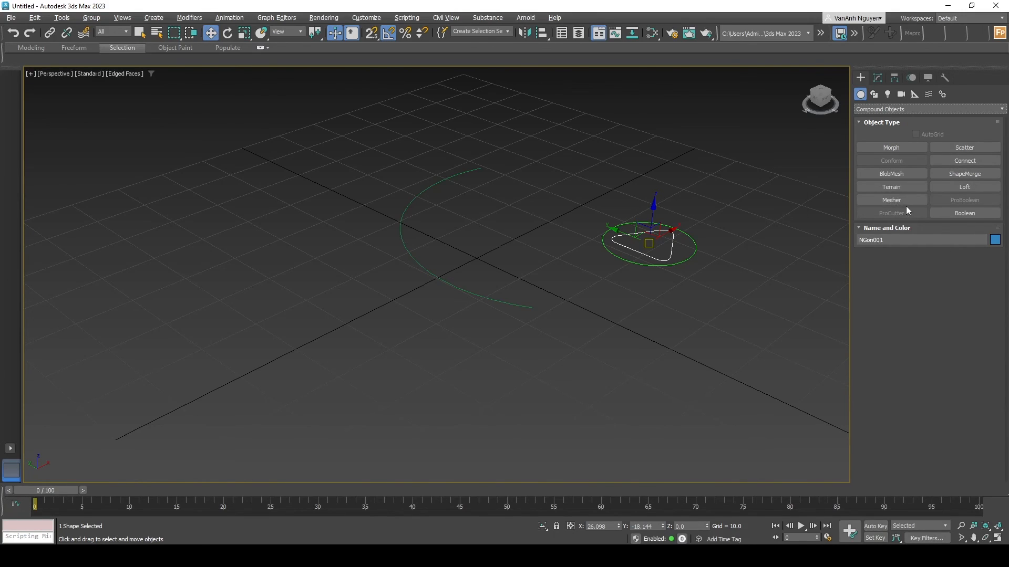
pyautogui.click(953, 186)
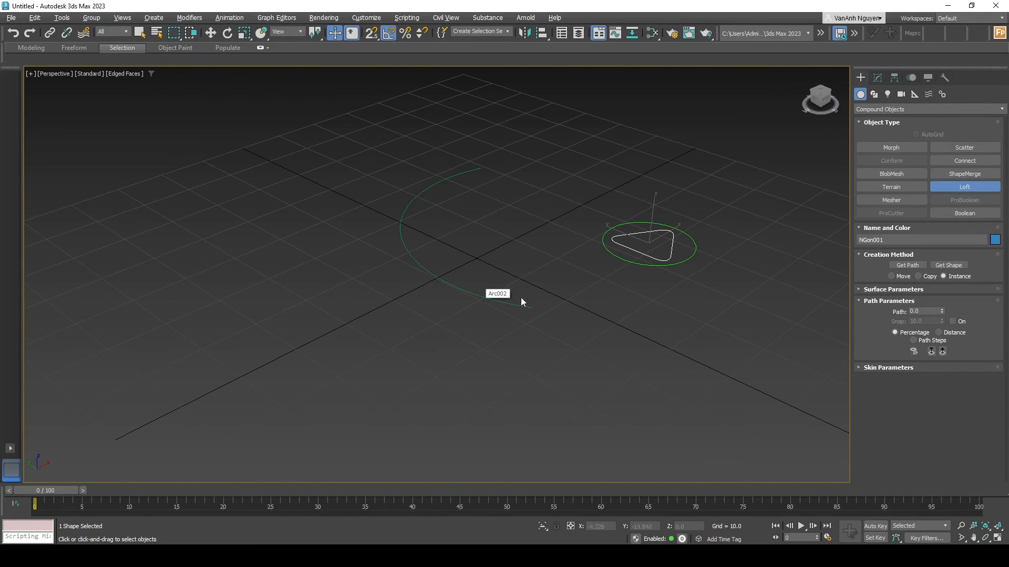
pyautogui.press('w')
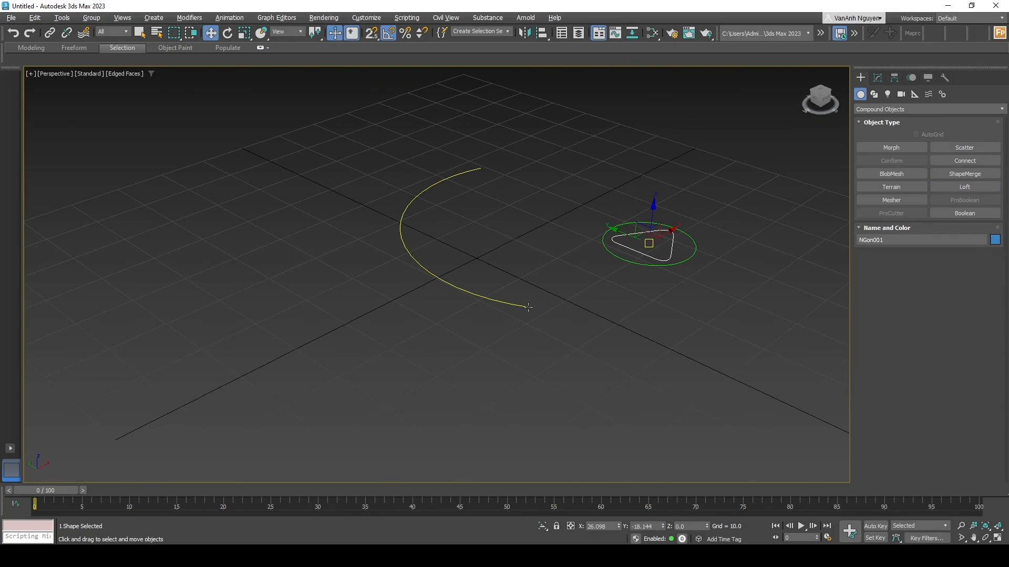
# Loft the rounded triangle along the arc, using the arc as the path and getting the triangle as an instanced shape.
pyautogui.click(525, 306)
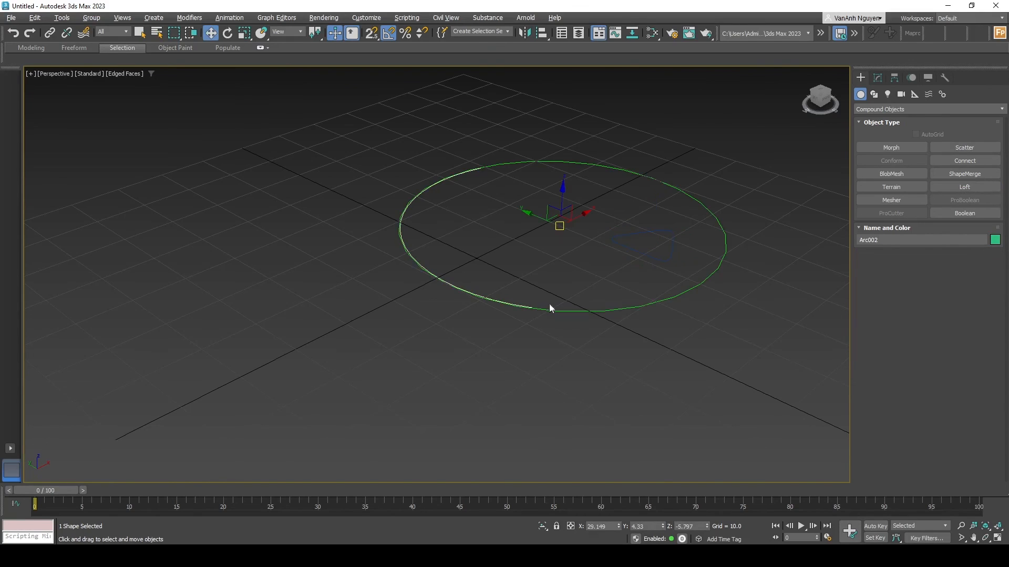
pyautogui.click(960, 184)
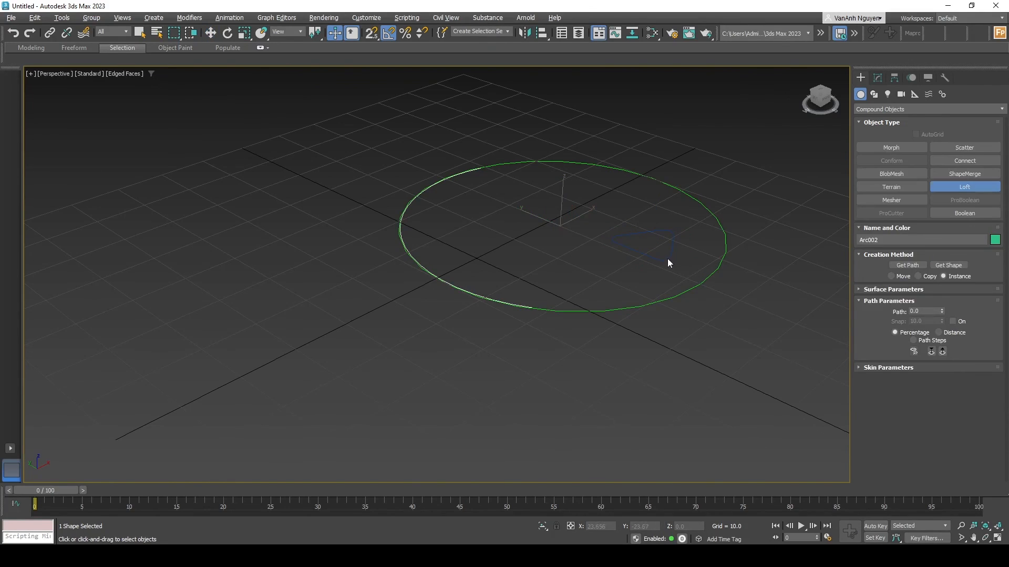
pyautogui.click(949, 266)
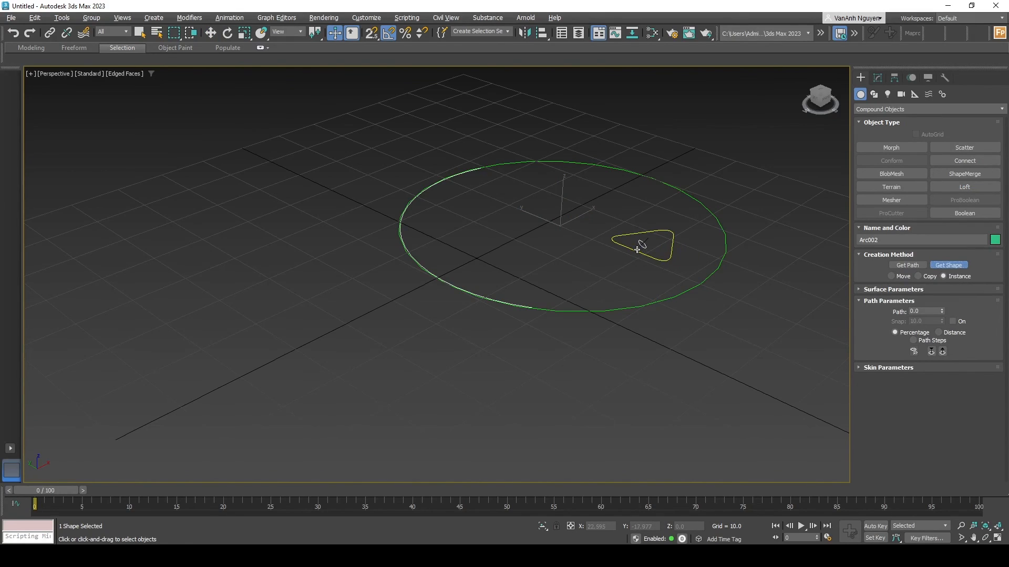
pyautogui.click(638, 250)
pyautogui.scroll(-2, 590, 259)
pyautogui.scroll(2, 586, 263)
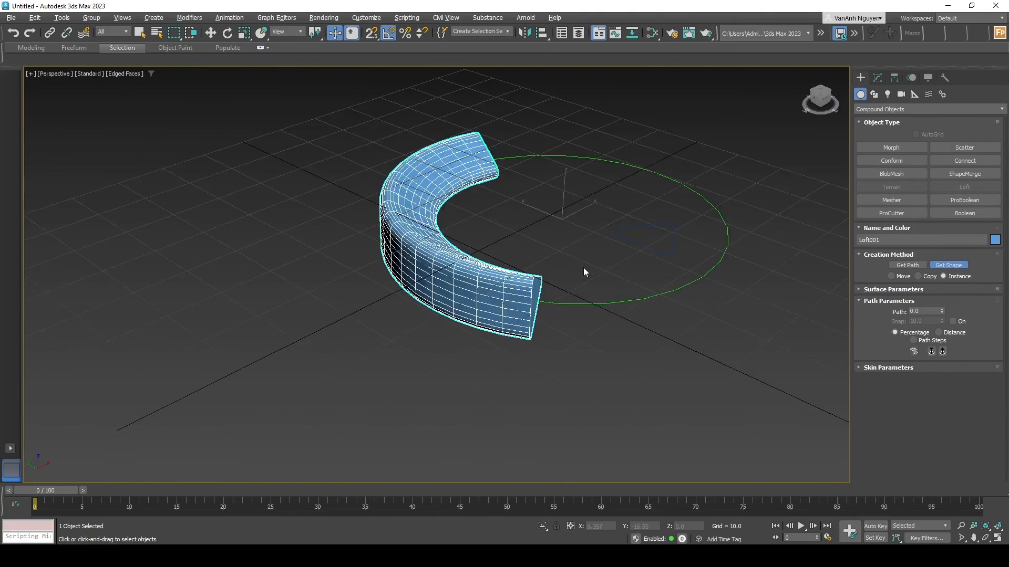
pyautogui.scroll(2, 567, 284)
pyautogui.scroll(-3, 481, 277)
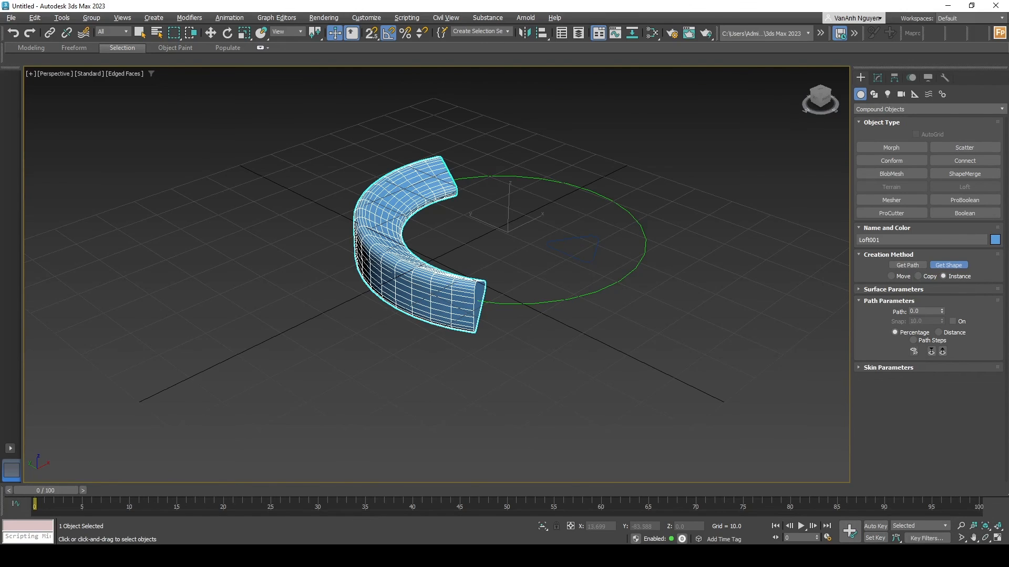
pyautogui.click(985, 539)
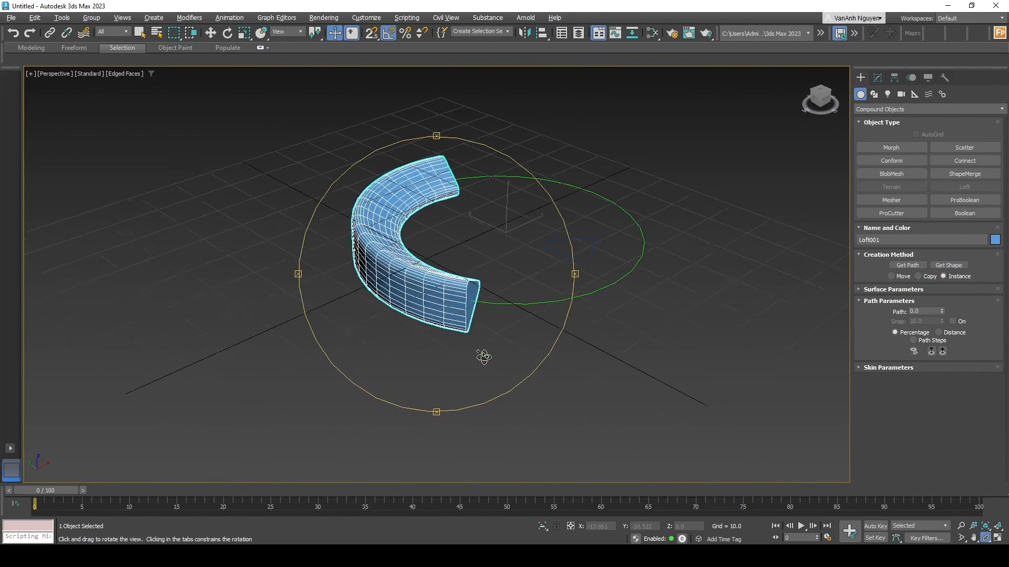